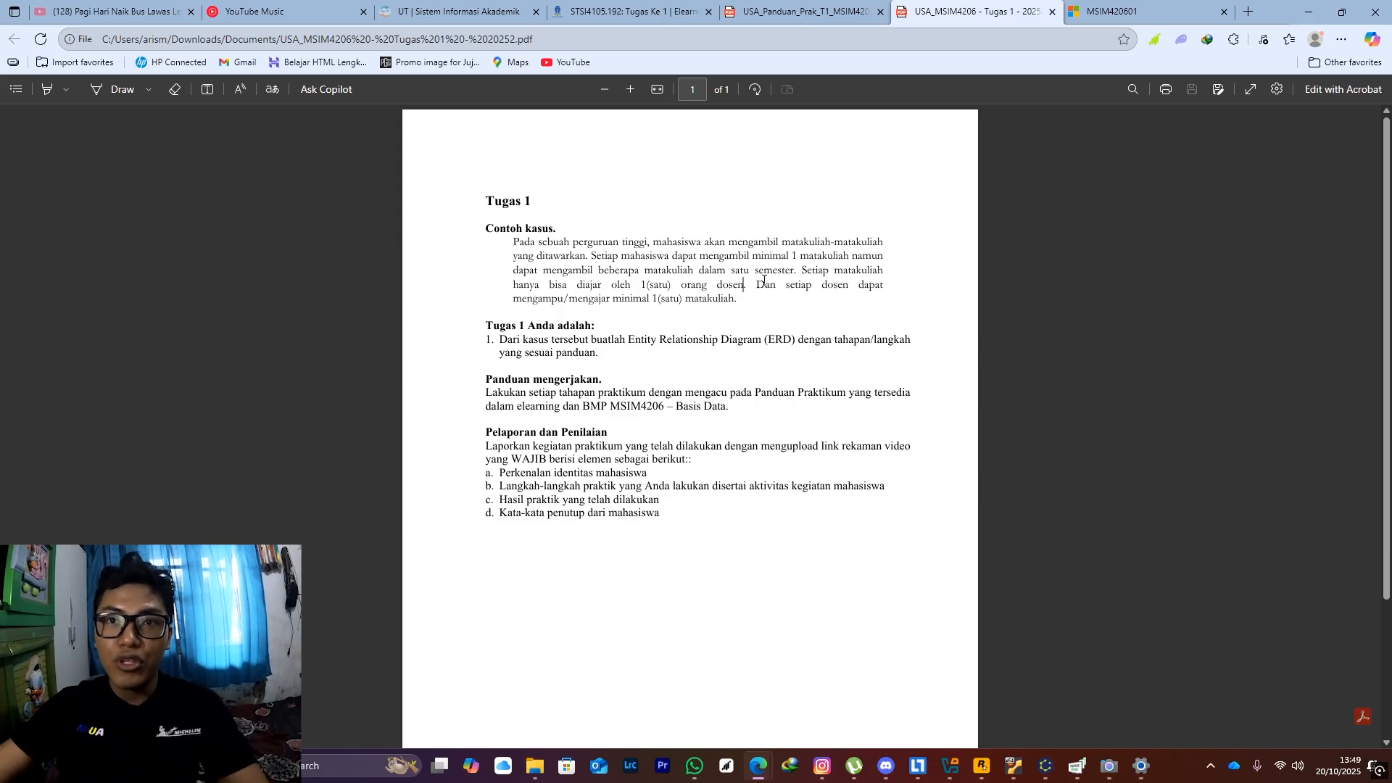
# Read the example case's rules on lecturers, students and the minimum number of courses in the assignment PDF
pyautogui.moveTo(768, 285); pyautogui.dragTo(815, 287)
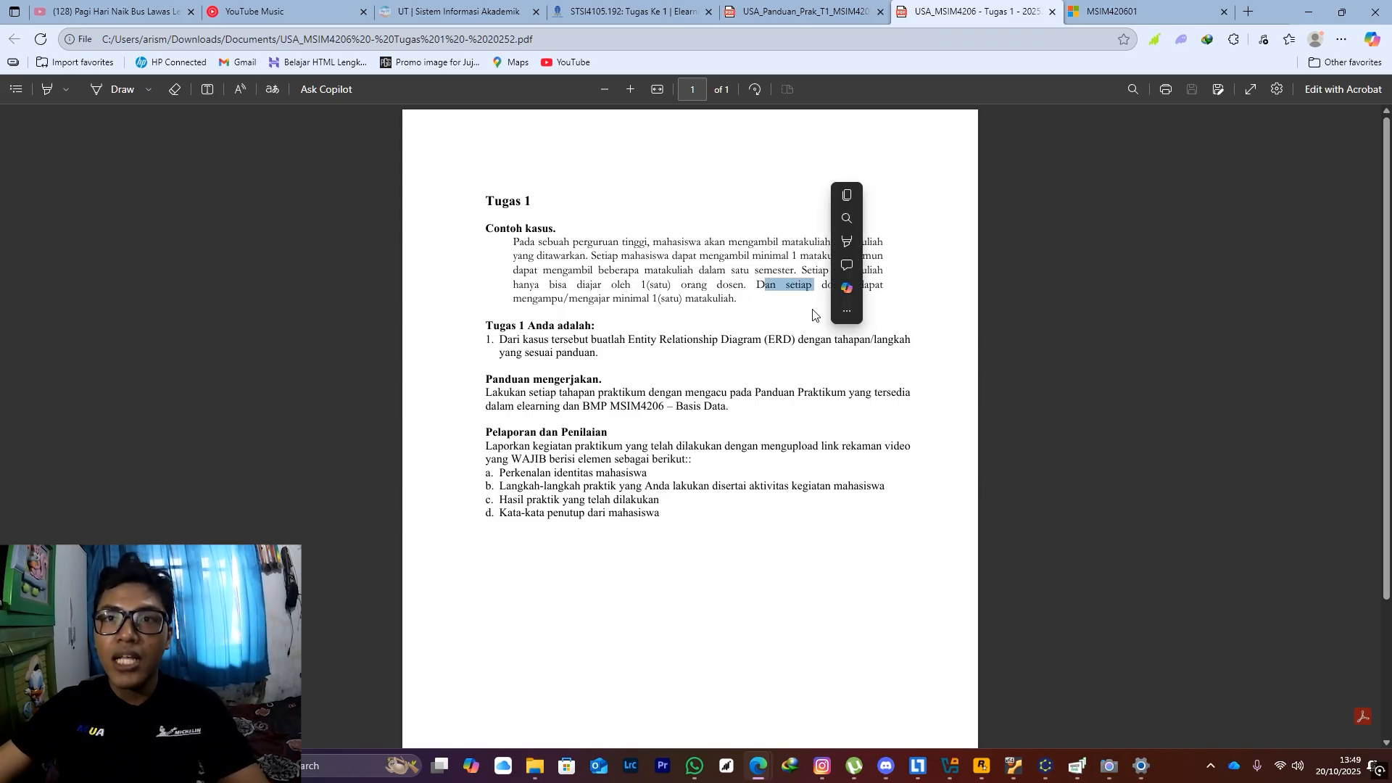
pyautogui.click(730, 299)
pyautogui.moveTo(606, 299); pyautogui.dragTo(744, 304)
pyautogui.click(903, 305)
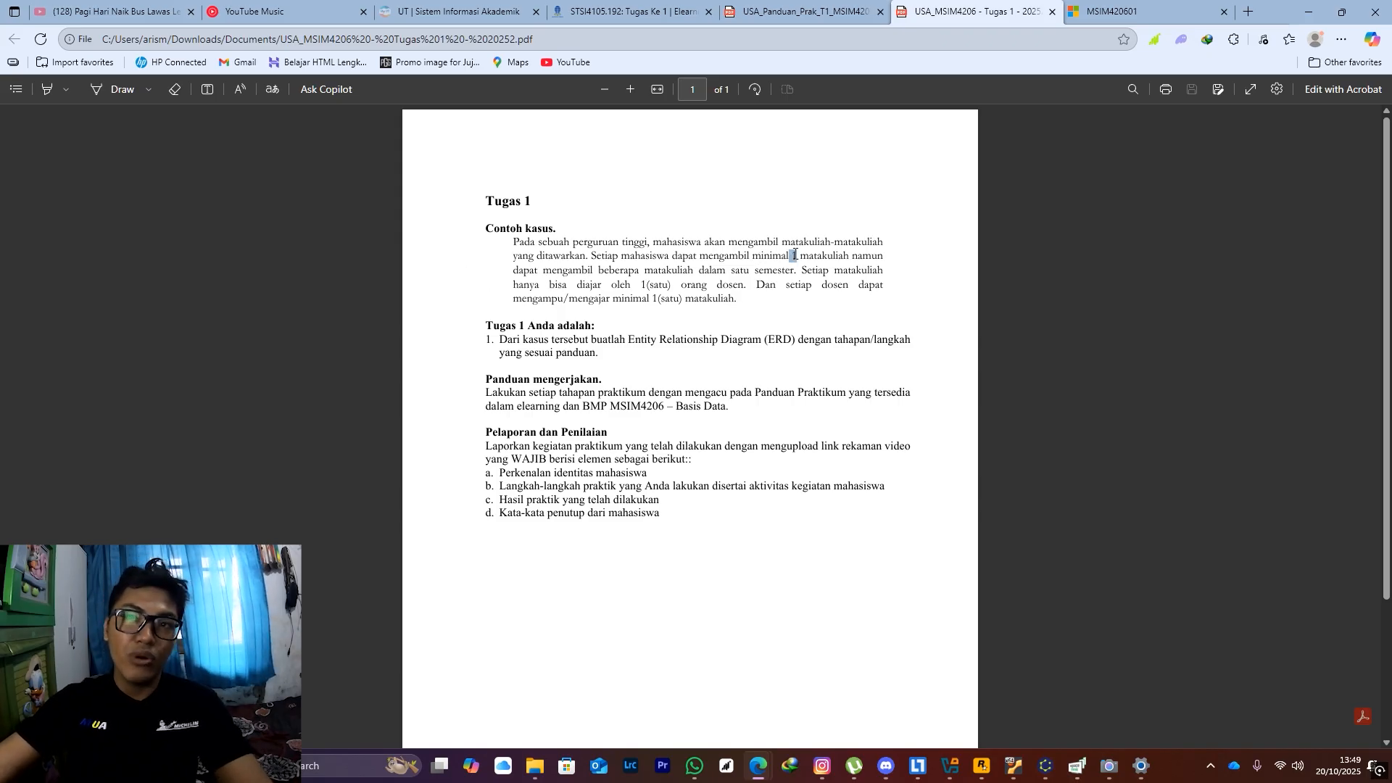
pyautogui.click(782, 330)
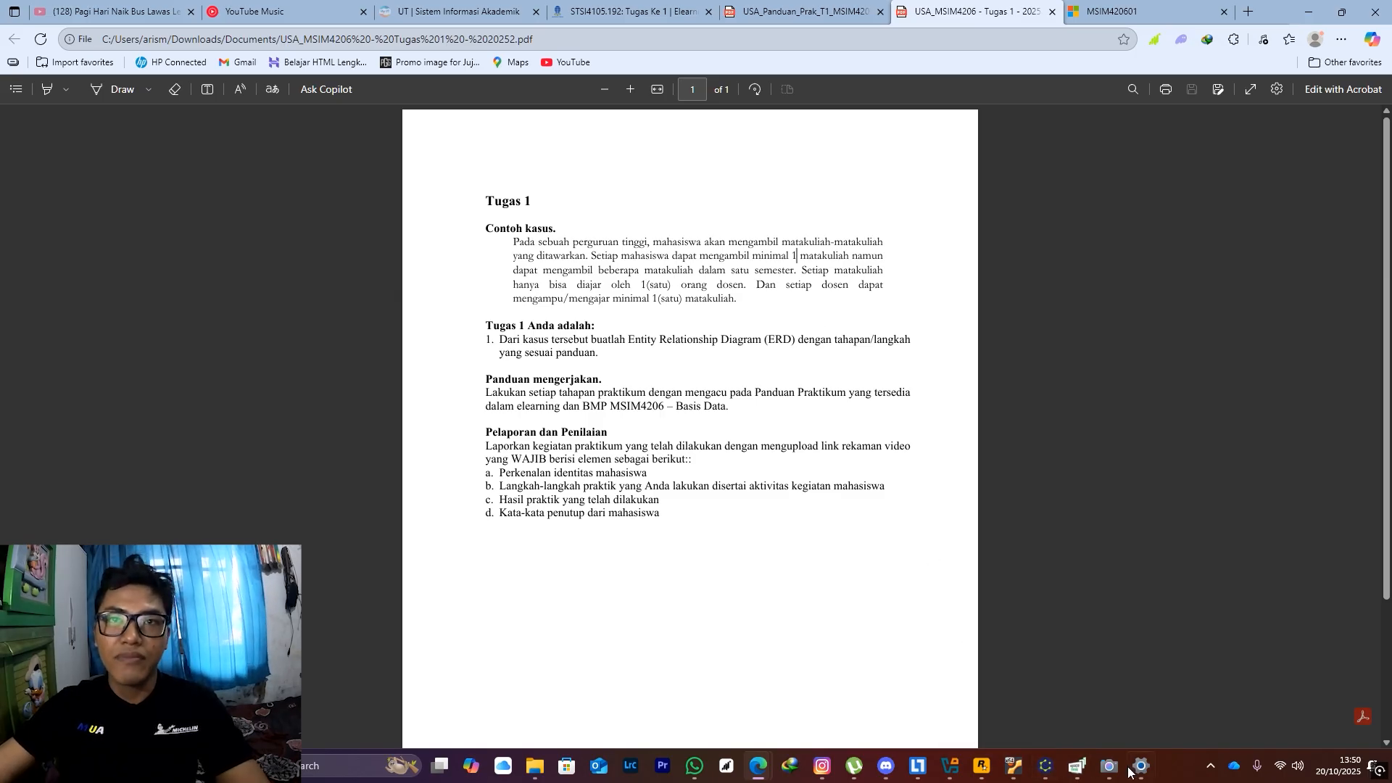
# Switch to yEd and delete the whole existing diagram in the unnamed1 document
pyautogui.click(1047, 767)
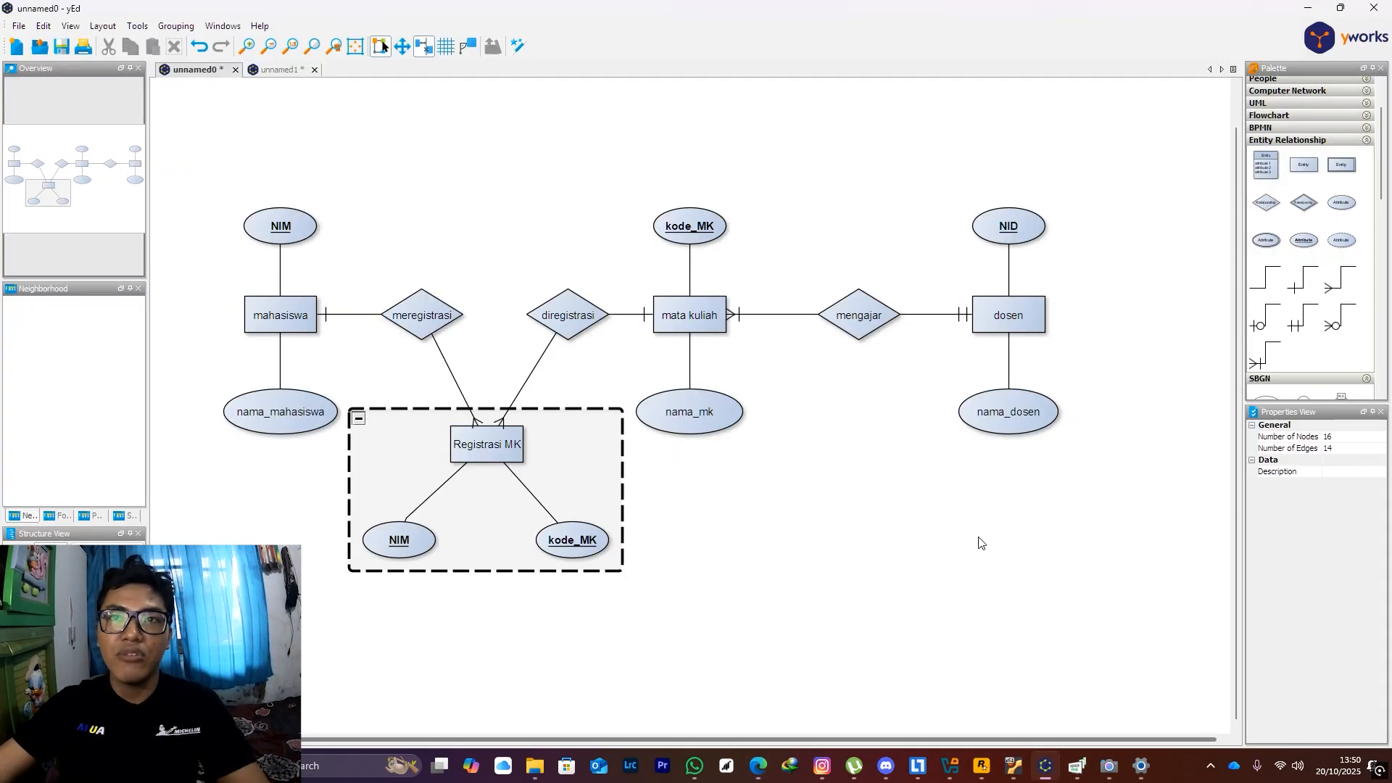
pyautogui.click(276, 69)
pyautogui.scroll(-4, 457, 192)
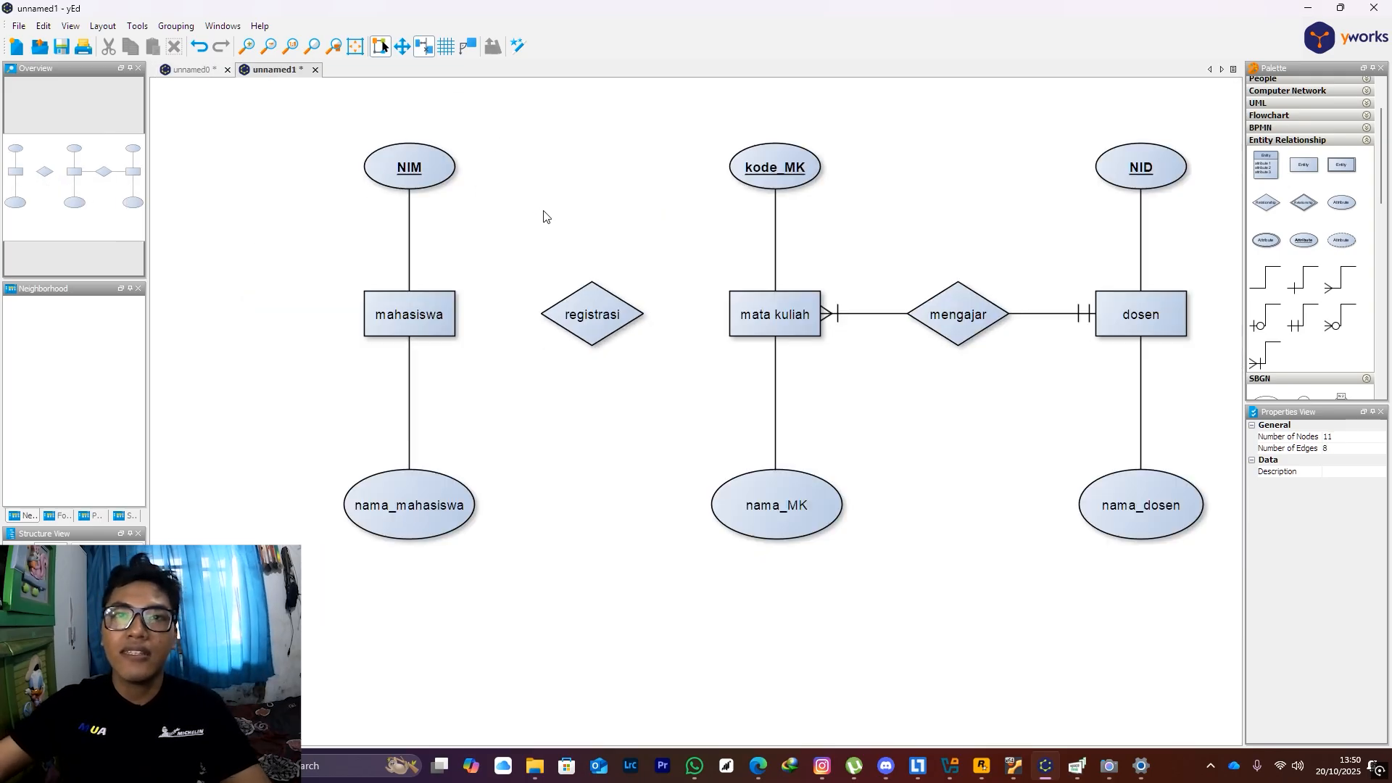
pyautogui.moveTo(987, 161); pyautogui.dragTo(319, 416)
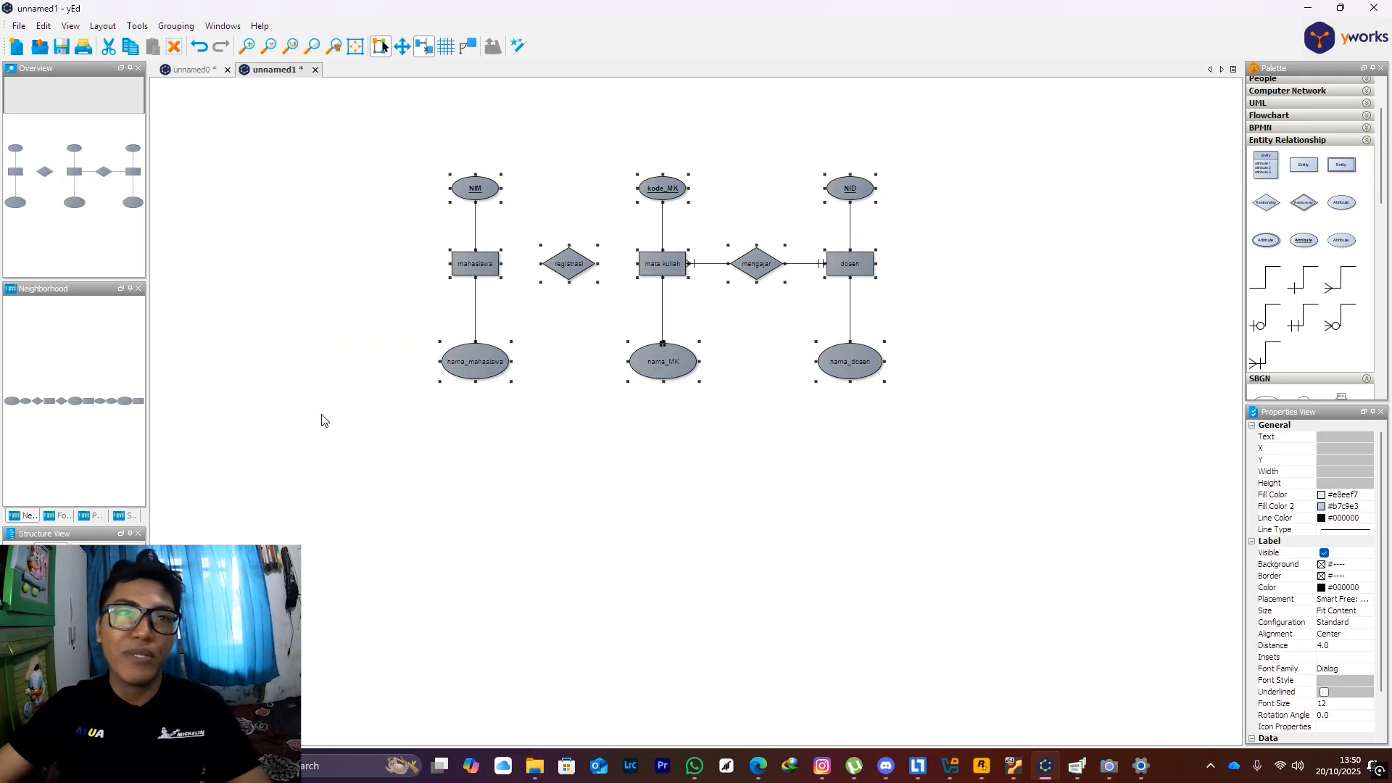
pyautogui.press('Delete')
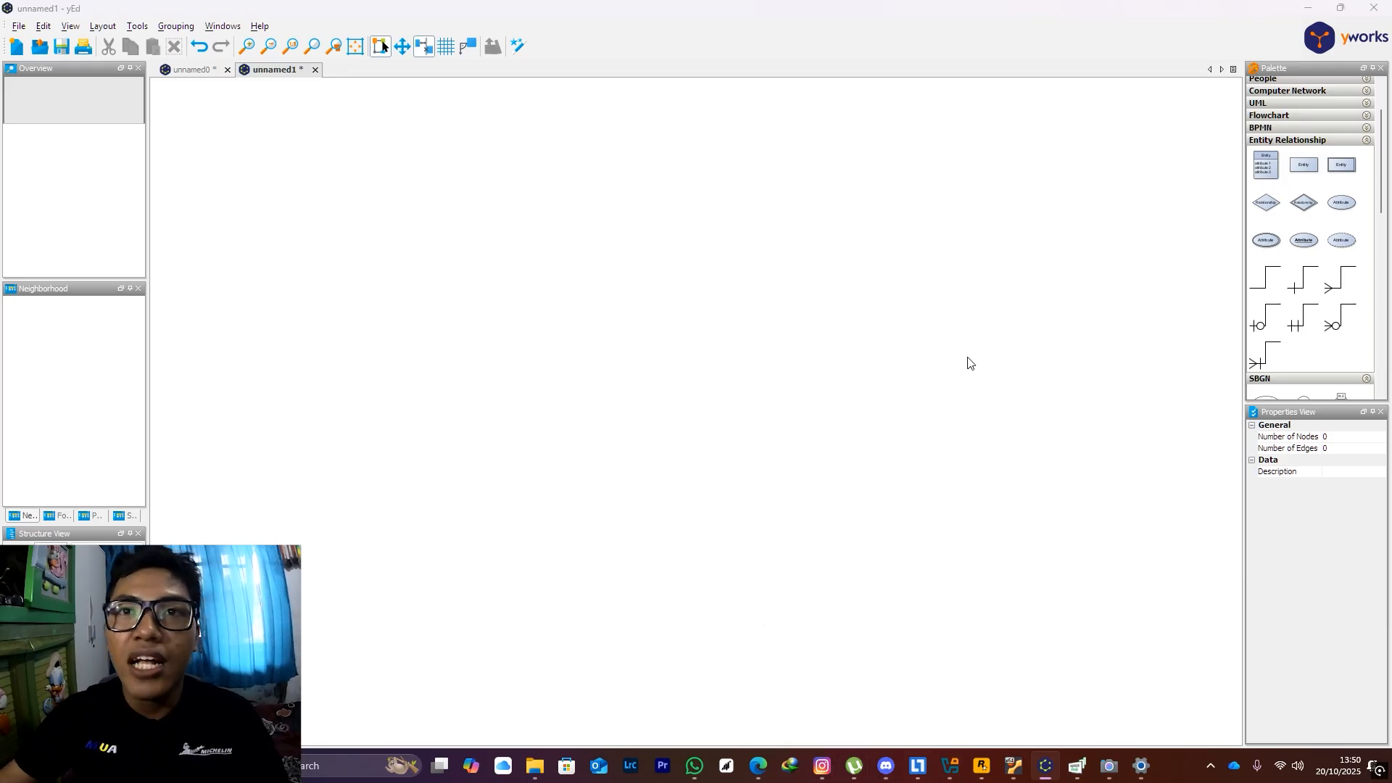
# Recheck the sentence about students taking courses in the assignment PDF and return to the empty yEd diagram
pyautogui.hotkey('alt', 'Tab')
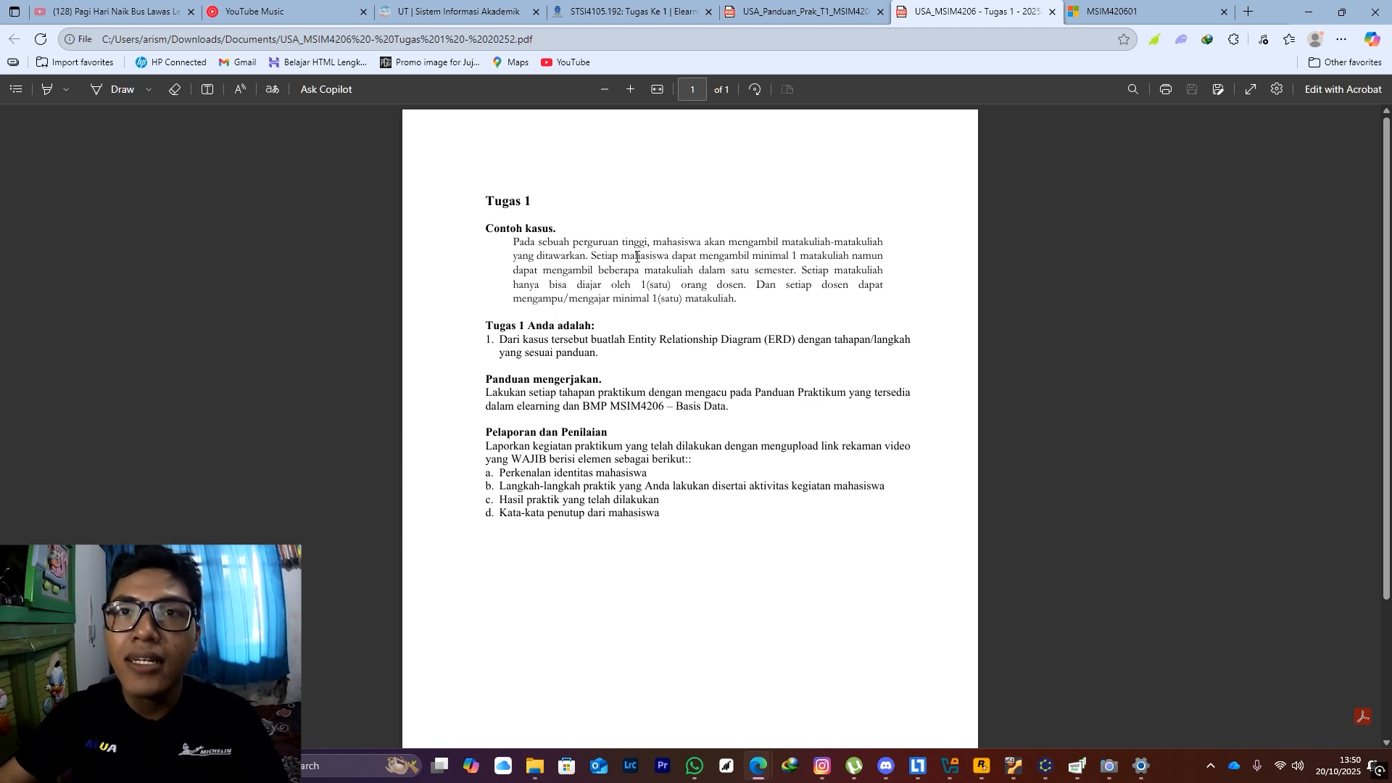
pyautogui.moveTo(620, 256); pyautogui.dragTo(726, 282)
pyautogui.click(645, 271)
pyautogui.hotkey('alt', 'Tab')
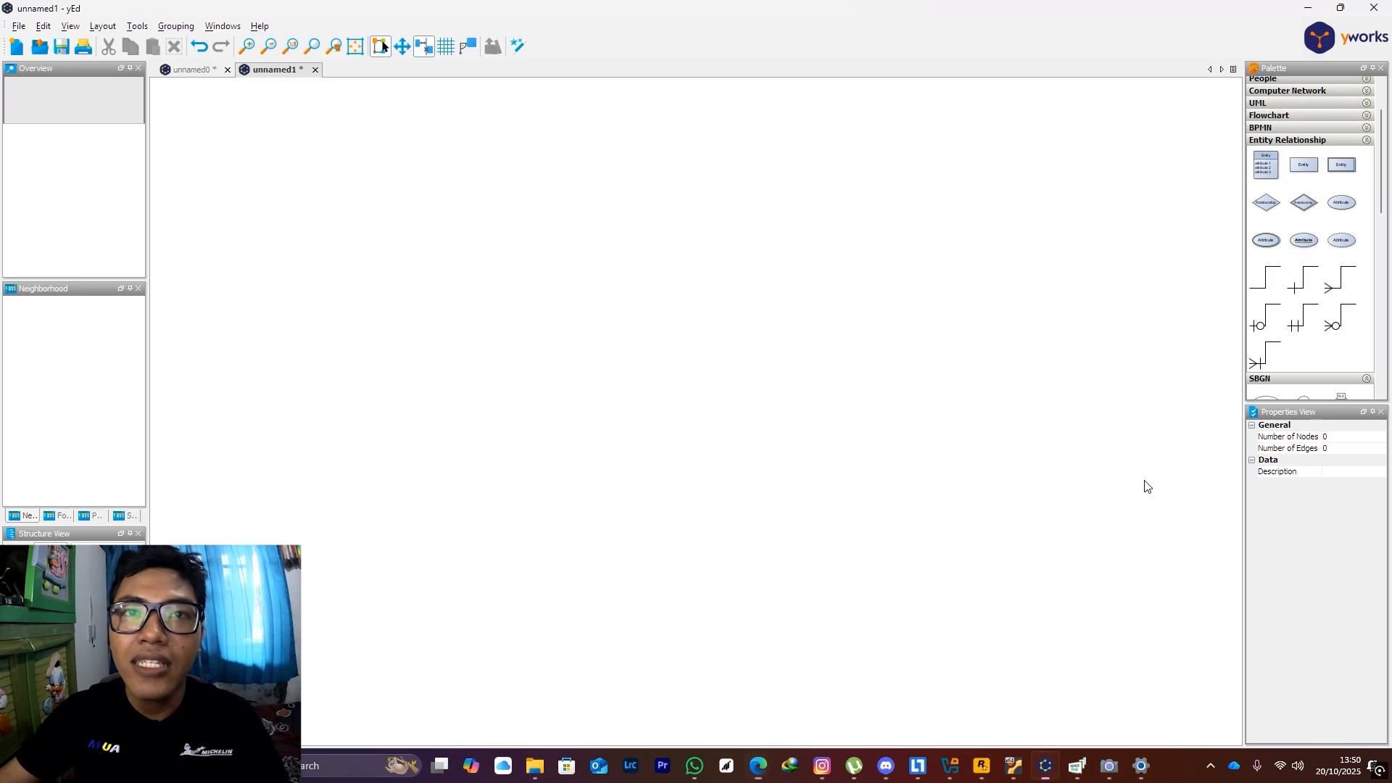
# Place an Entity node on the empty canvas and duplicate it twice to form a horizontal row of three entities
pyautogui.moveTo(1304, 164); pyautogui.dragTo(452, 367)
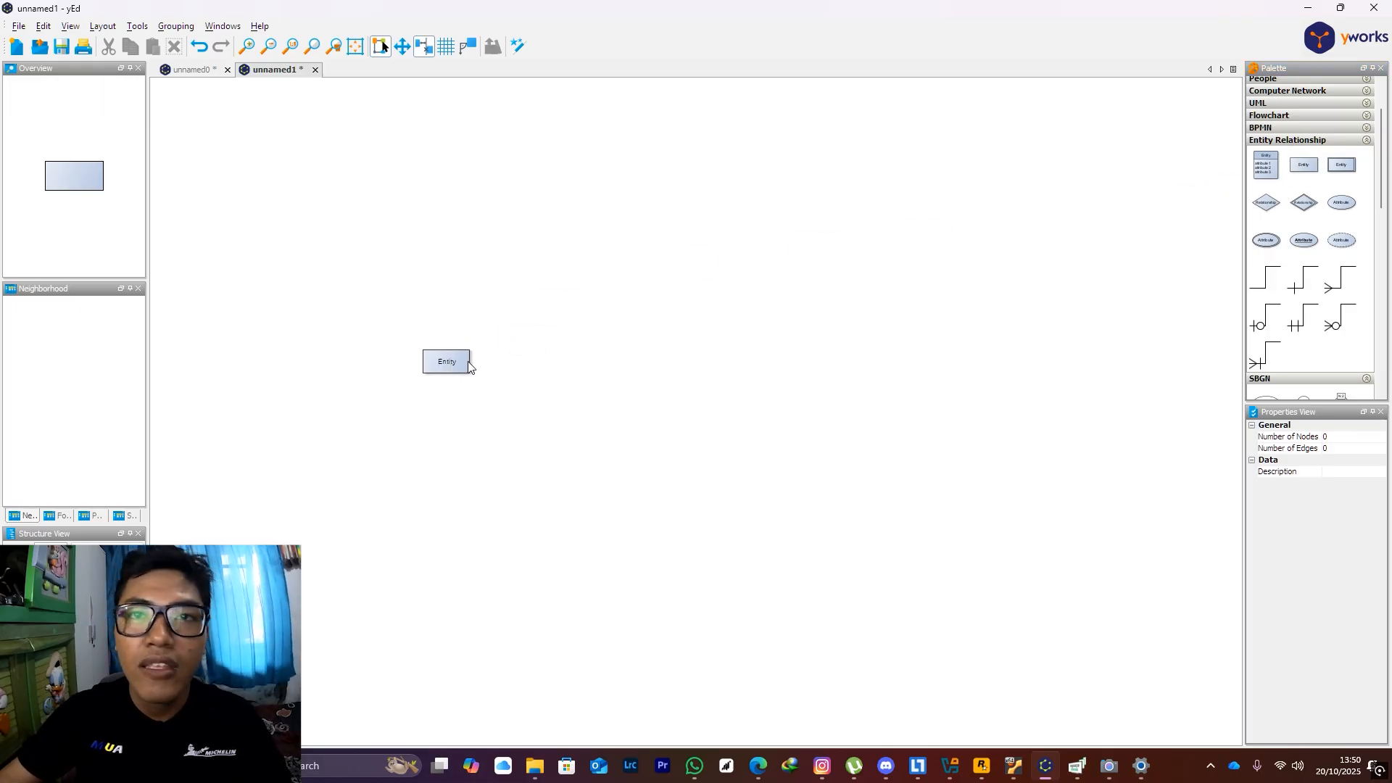
pyautogui.click(468, 363)
pyautogui.hotkey('ctrl', 'c')
pyautogui.hotkey('ctrl', 'v')
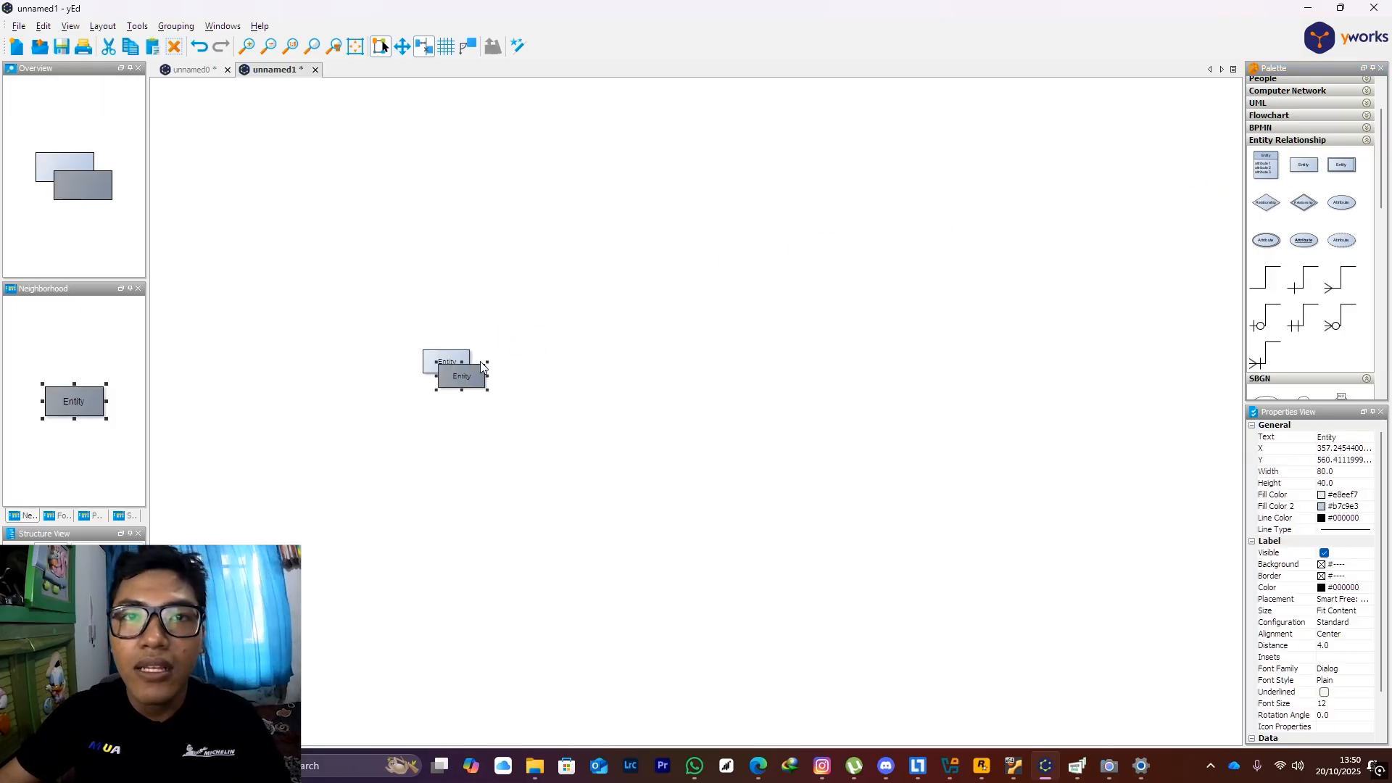
pyautogui.hotkey('ctrl', 'v')
pyautogui.moveTo(481, 396); pyautogui.dragTo(779, 366)
pyautogui.moveTo(472, 378); pyautogui.dragTo(599, 362)
# Label the middle entity "Mata kuliah" and the last entity in the row "Dosen"
pyautogui.click(608, 361)
pyautogui.write('Ma')
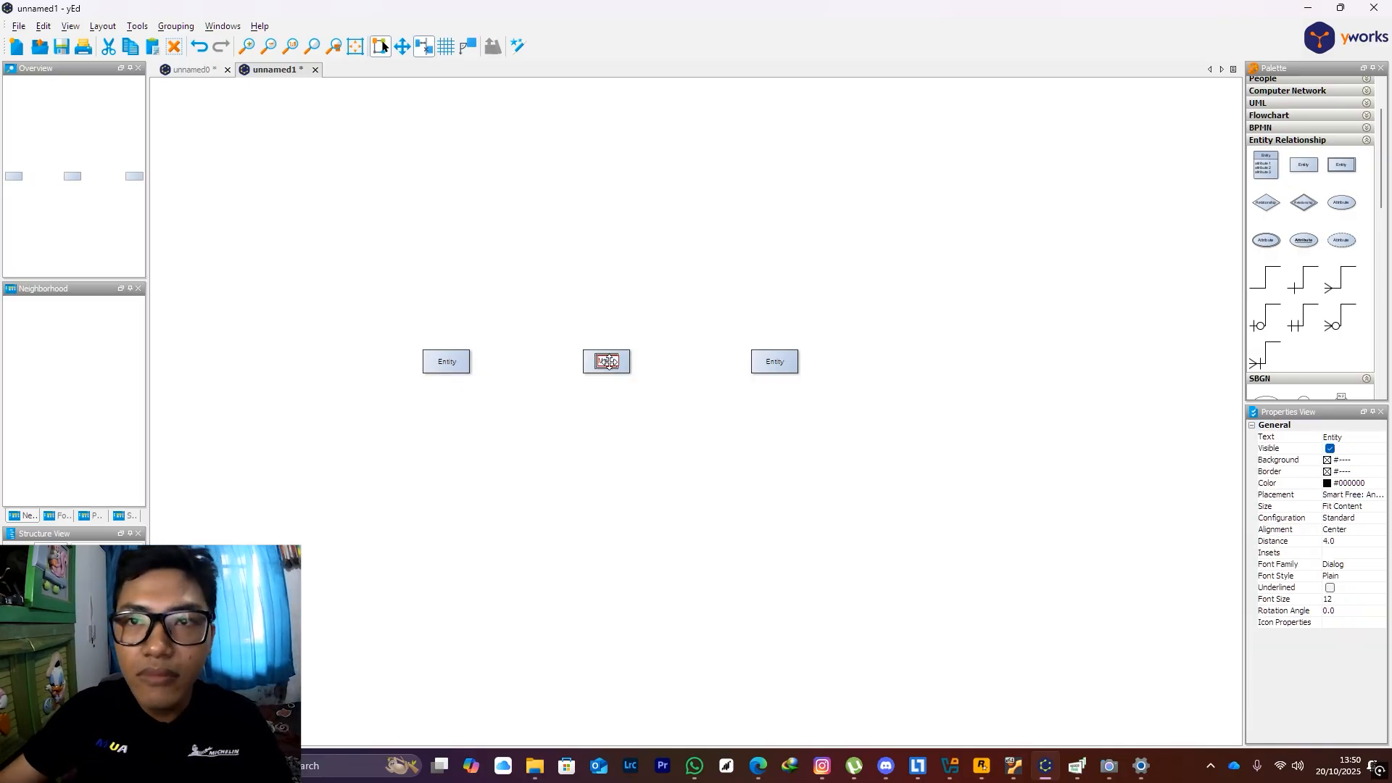
pyautogui.write('ta kuliah')
pyautogui.press('Return')
pyautogui.click(779, 362)
pyautogui.click(780, 362)
pyautogui.write('Dosen')
pyautogui.press('Return')
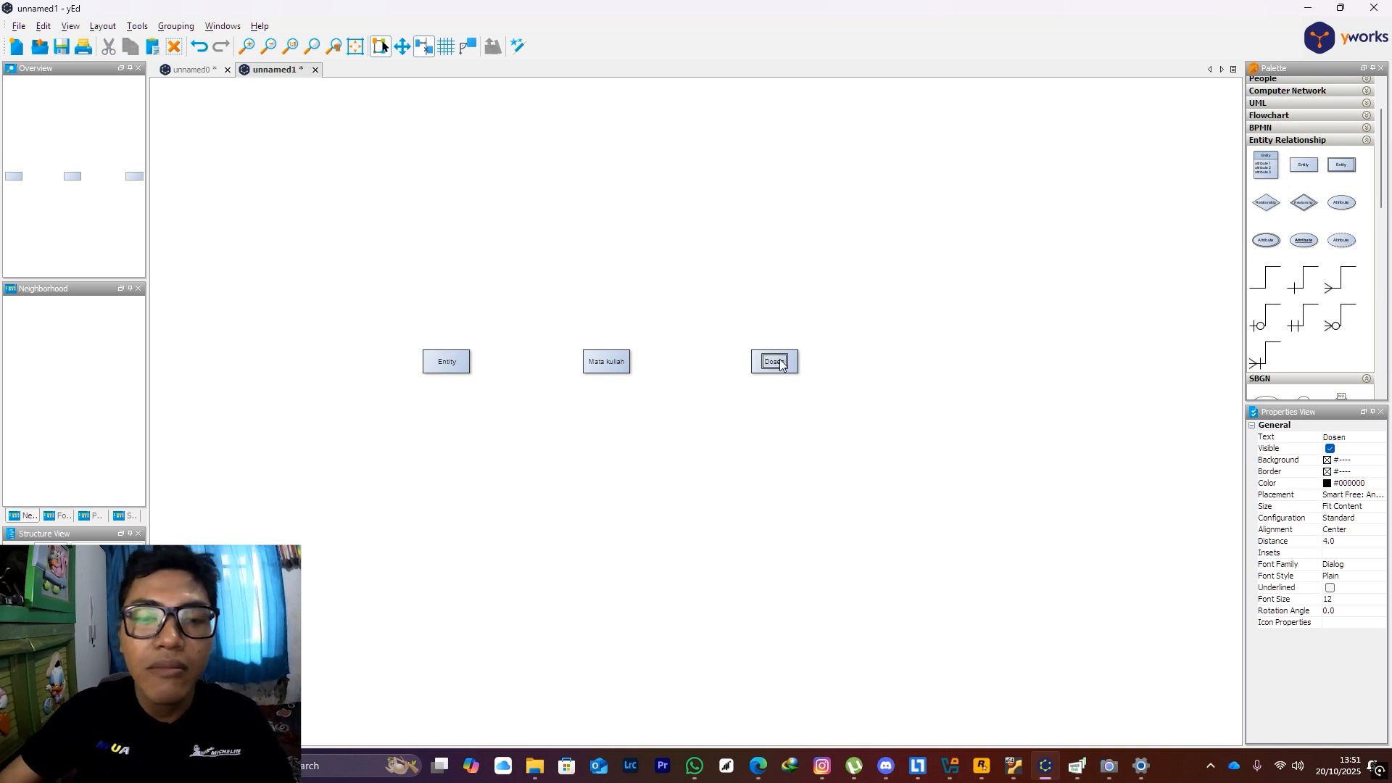
# Label the first entity in the row "Mahasiswa"
pyautogui.click(451, 362)
pyautogui.click(452, 362)
pyautogui.write('Ma')
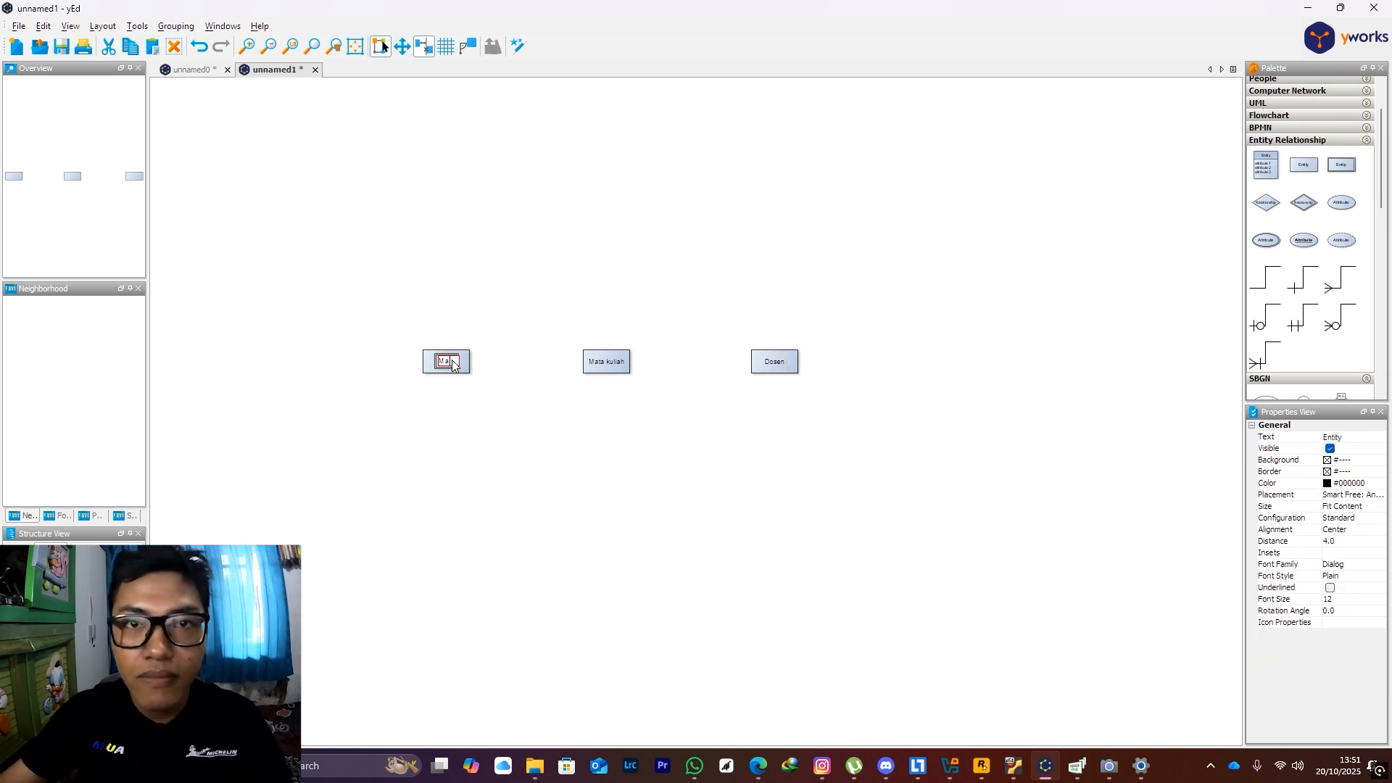
pyautogui.write('hasiswa')
pyautogui.press('Return')
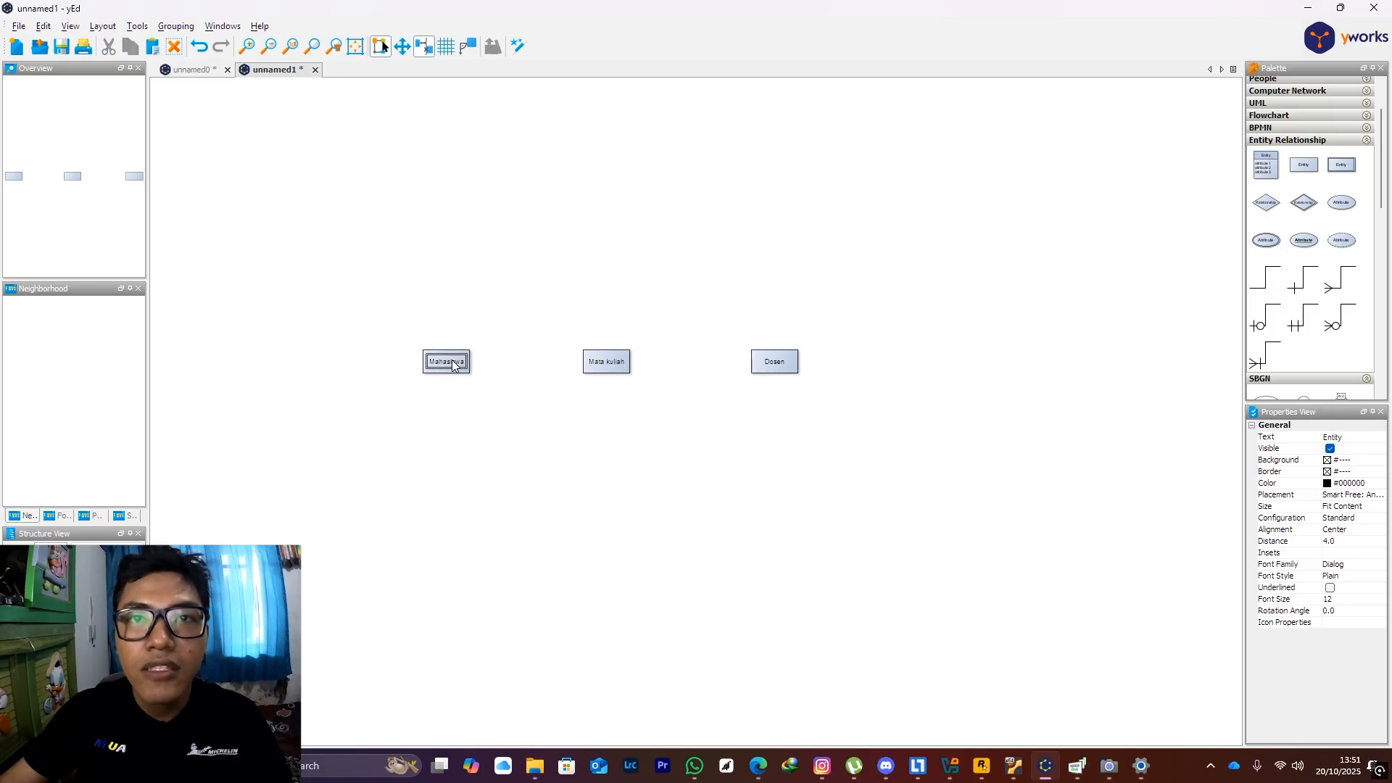
pyautogui.click(494, 322)
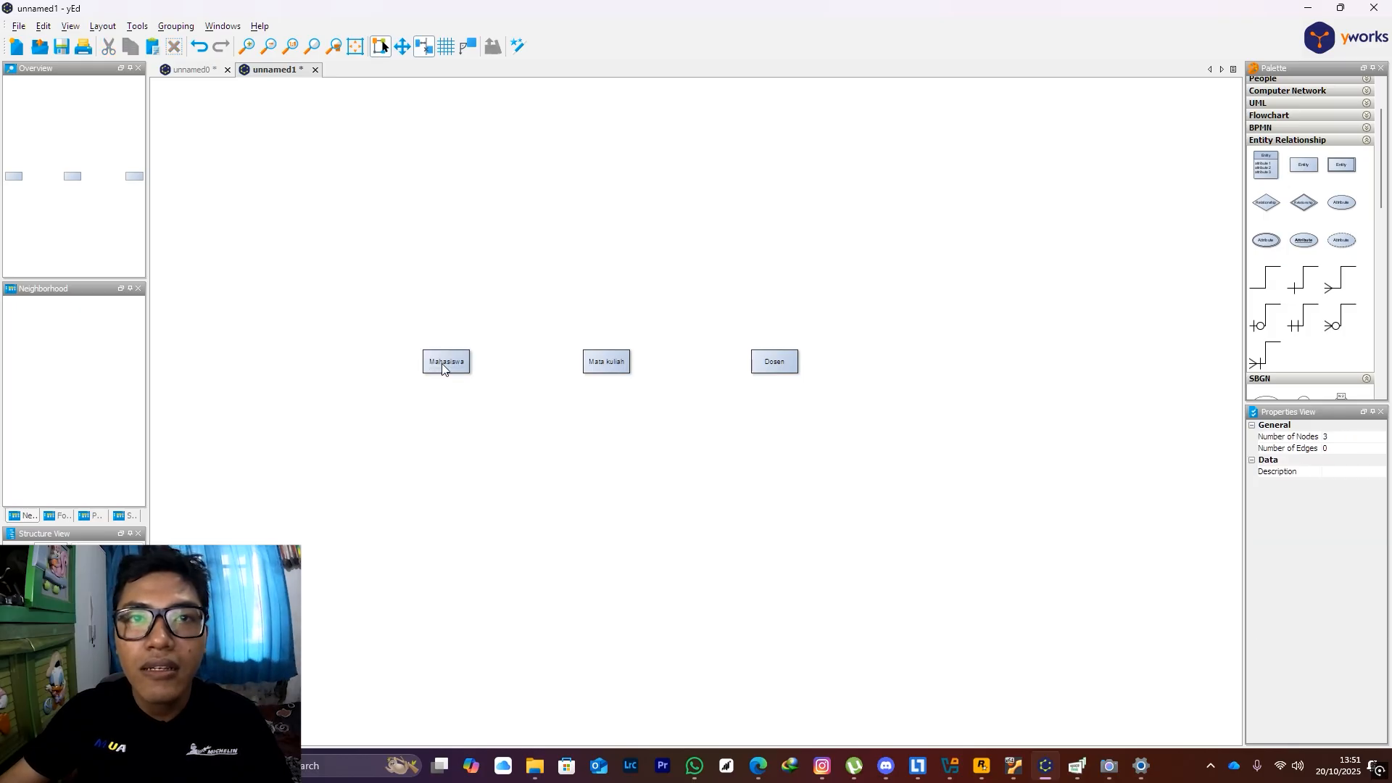
# Move the Mahasiswa and Dosen entities outward along the row to widen the gaps around Mata kuliah
pyautogui.moveTo(451, 362); pyautogui.dragTo(402, 361)
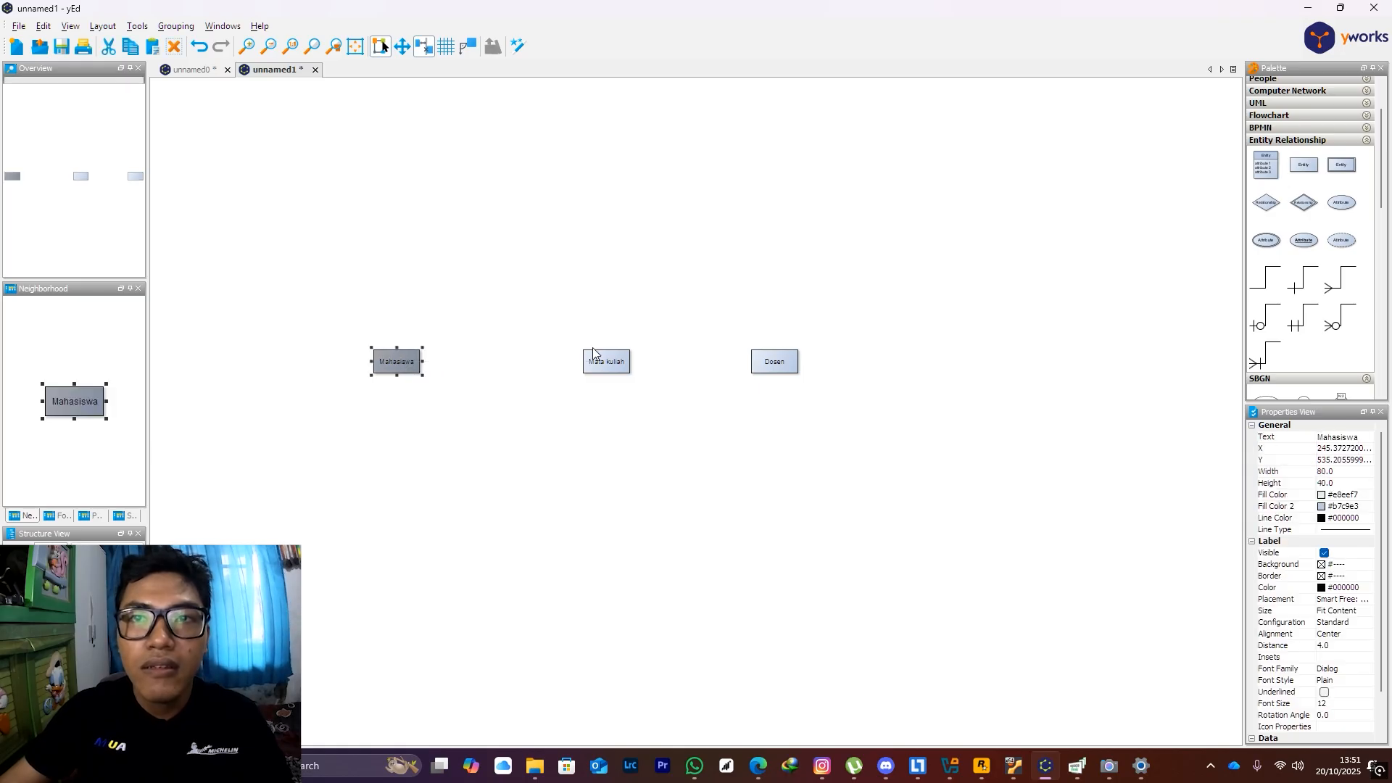
pyautogui.moveTo(780, 361); pyautogui.dragTo(823, 360)
pyautogui.click(901, 281)
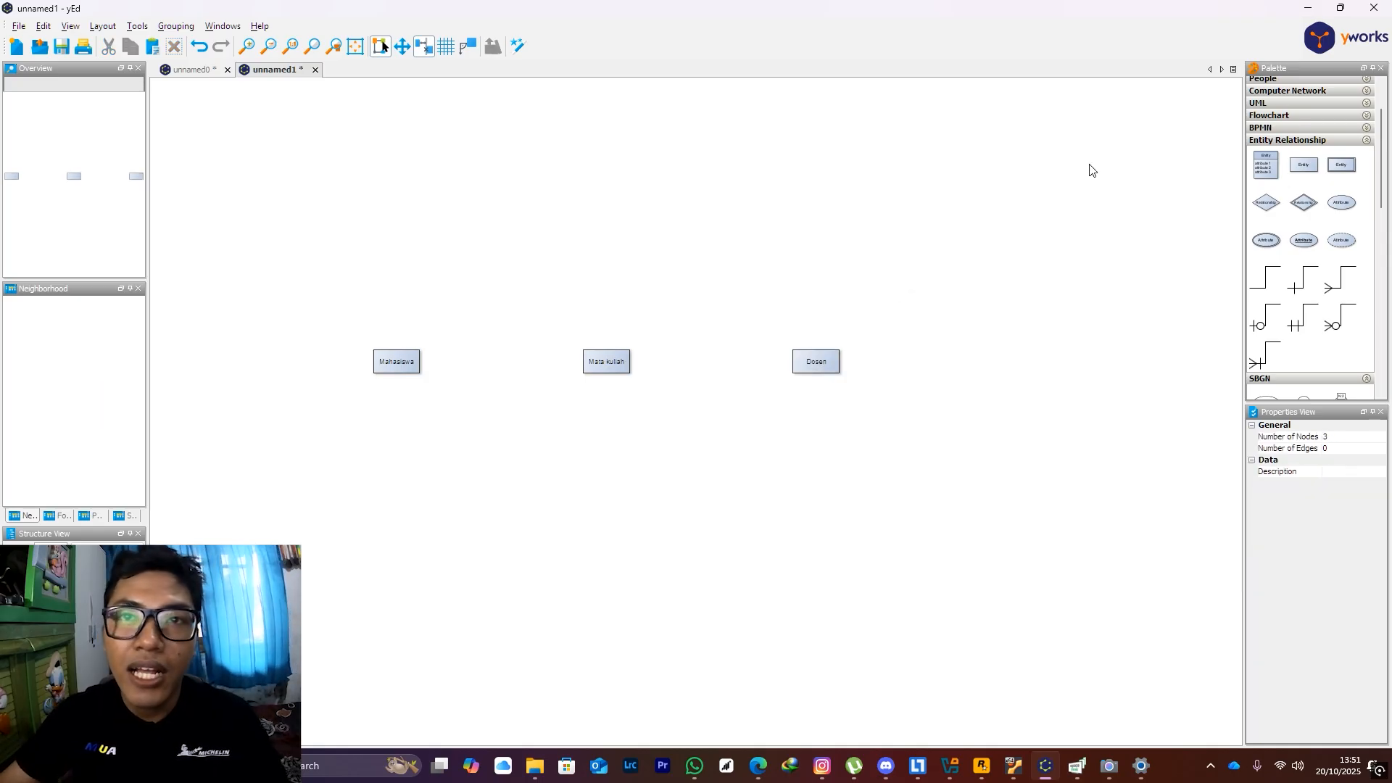
# Place an underlined key Attribute ellipse above each of the Mahasiswa, Mata kuliah and Dosen entities
pyautogui.scroll(2, 628, 454)
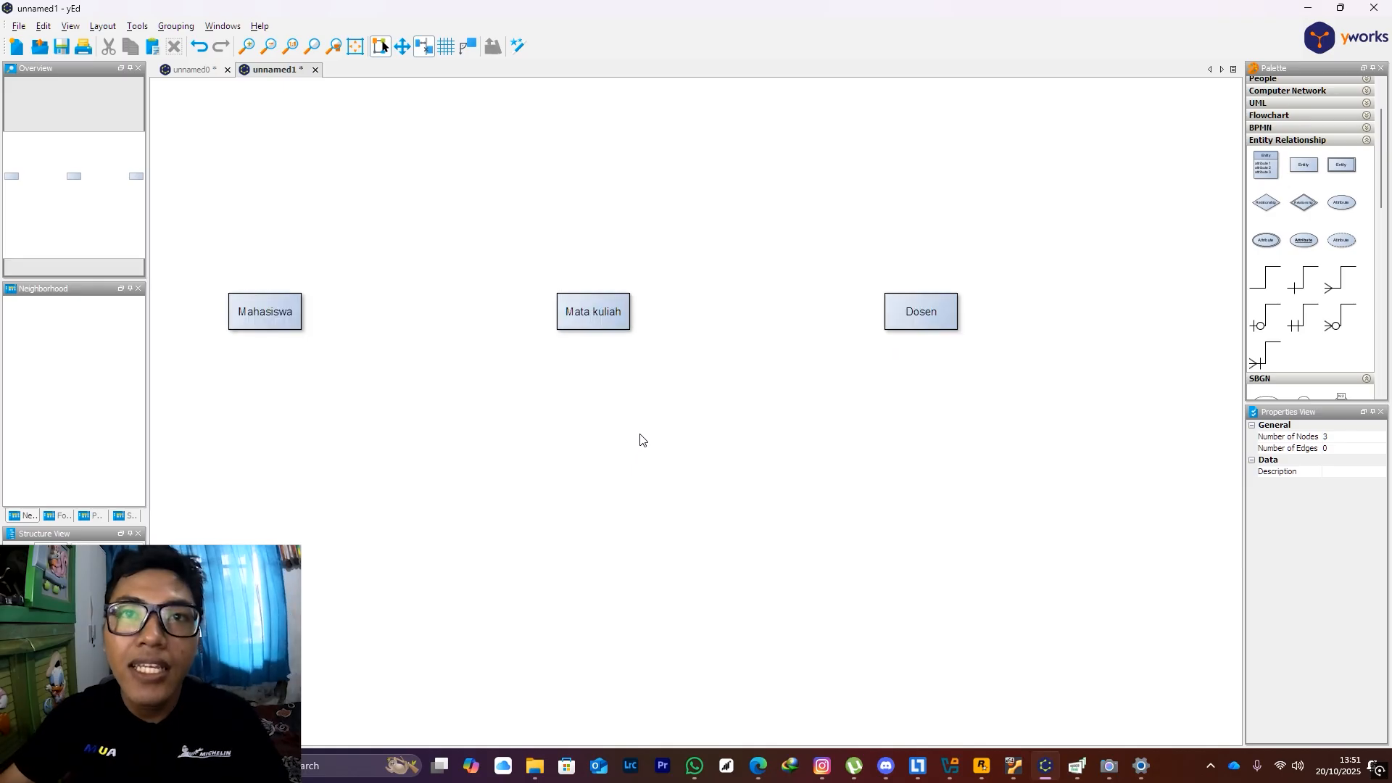
pyautogui.scroll(-1, 645, 427)
pyautogui.scroll(-2, 717, 407)
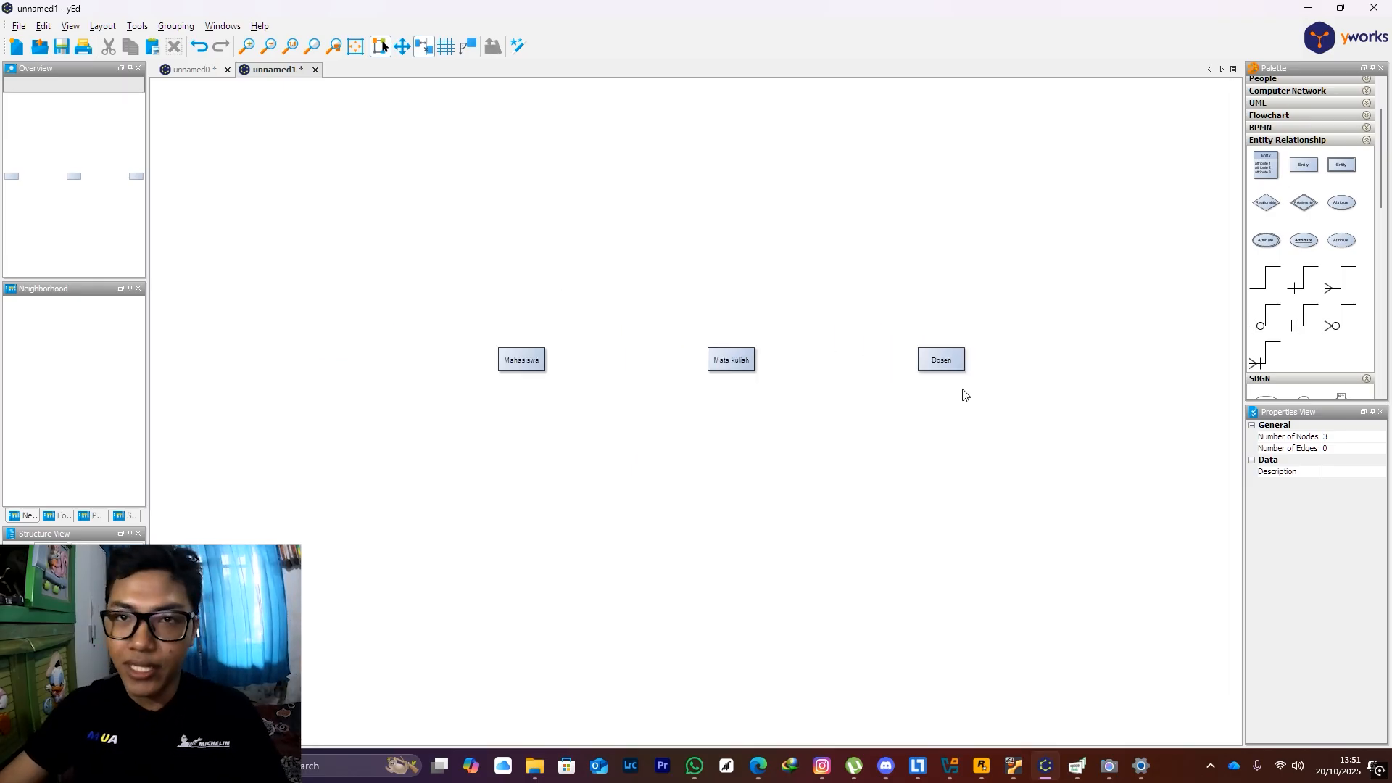
pyautogui.scroll(2, 746, 410)
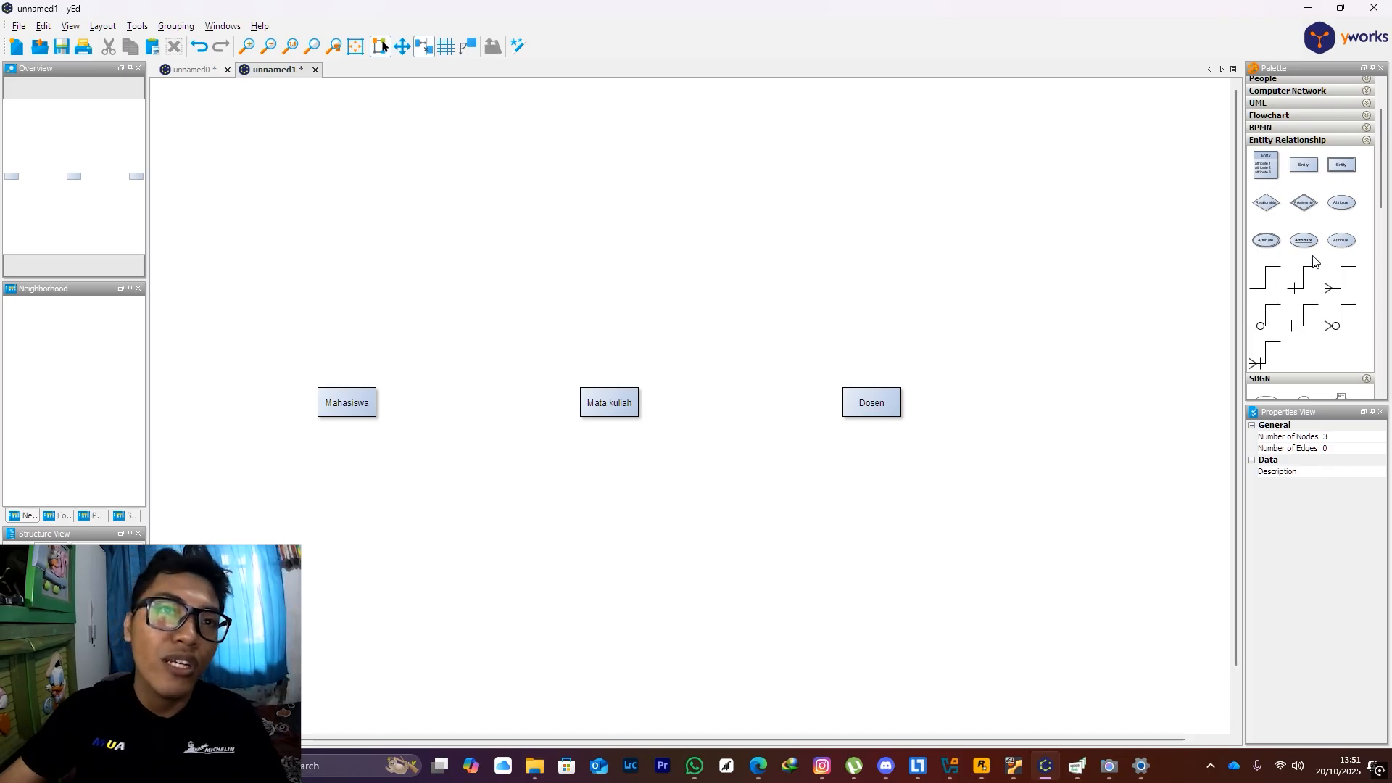
pyautogui.moveTo(1306, 250); pyautogui.dragTo(349, 287)
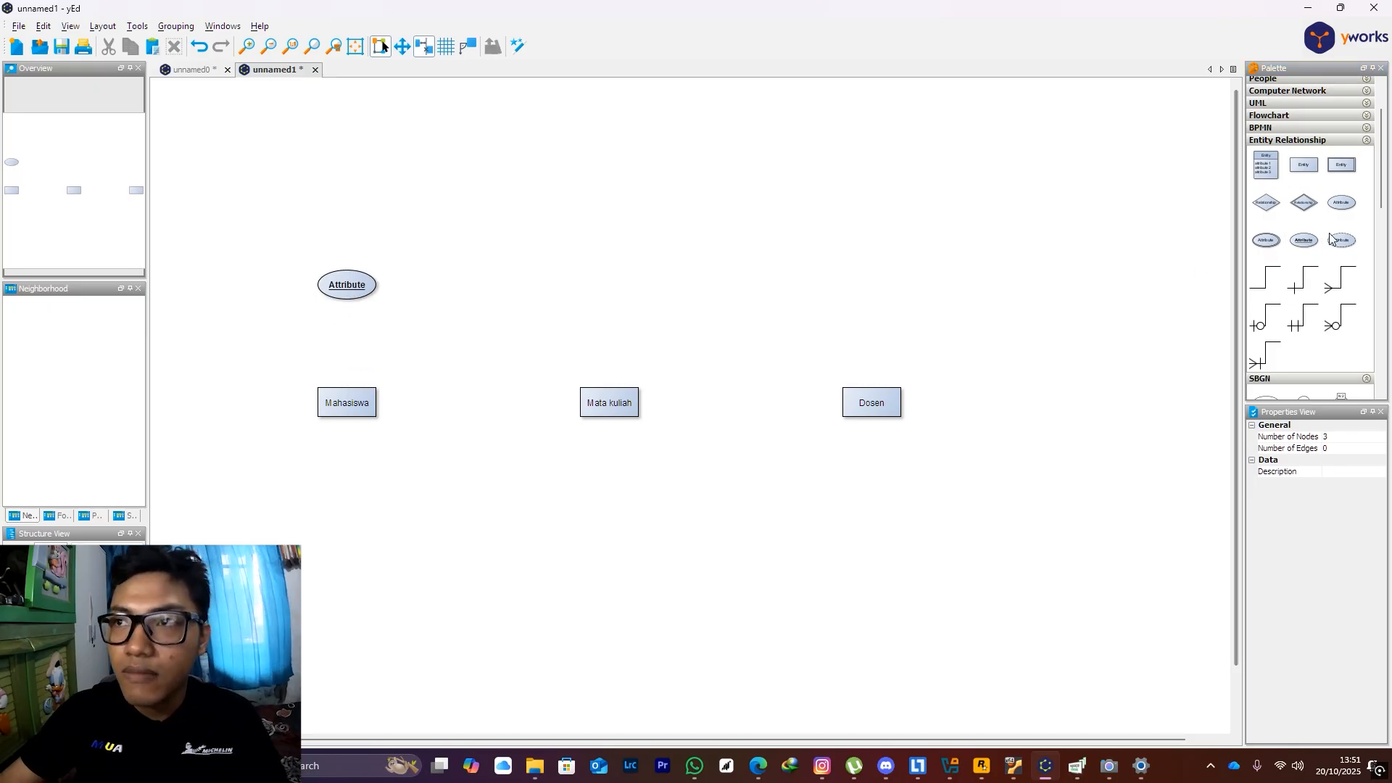
pyautogui.moveTo(1304, 242); pyautogui.dragTo(611, 287)
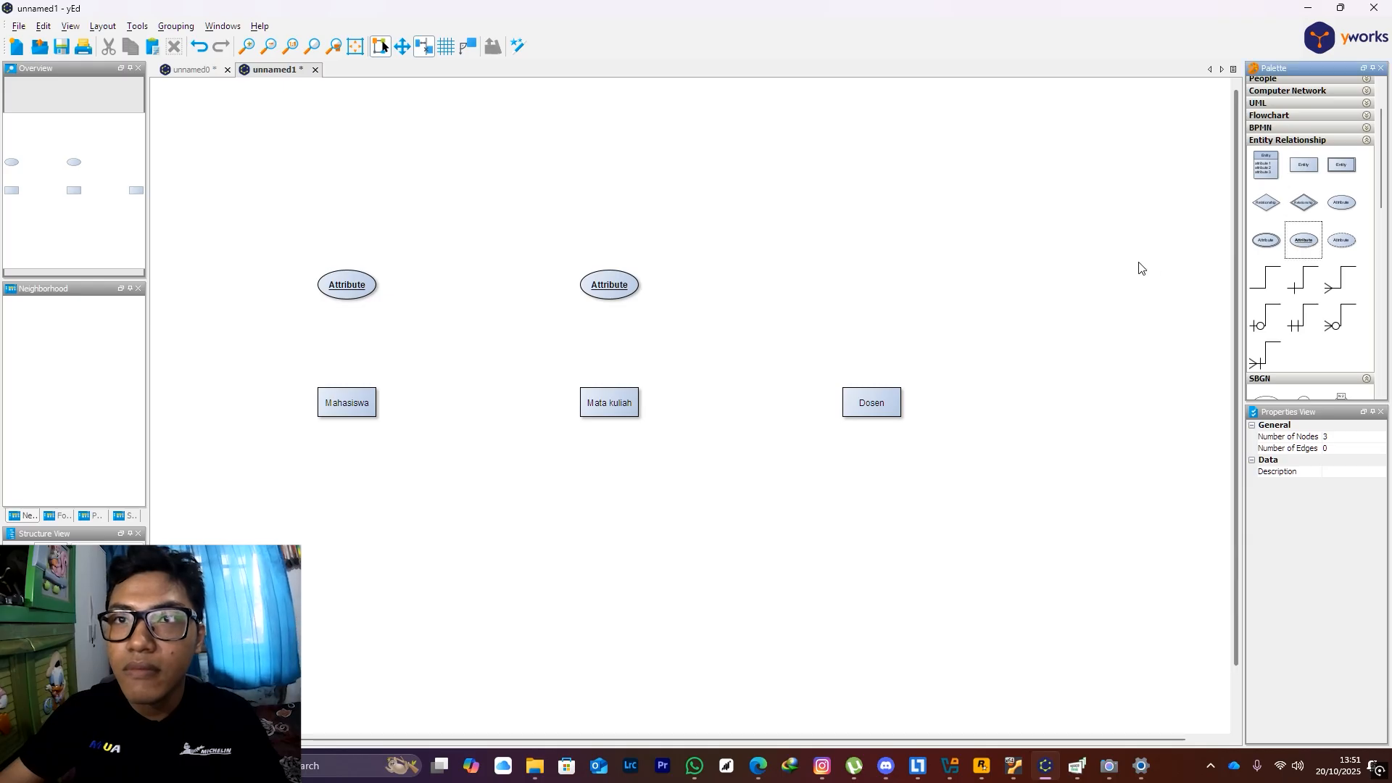
pyautogui.moveTo(1308, 243); pyautogui.dragTo(873, 282)
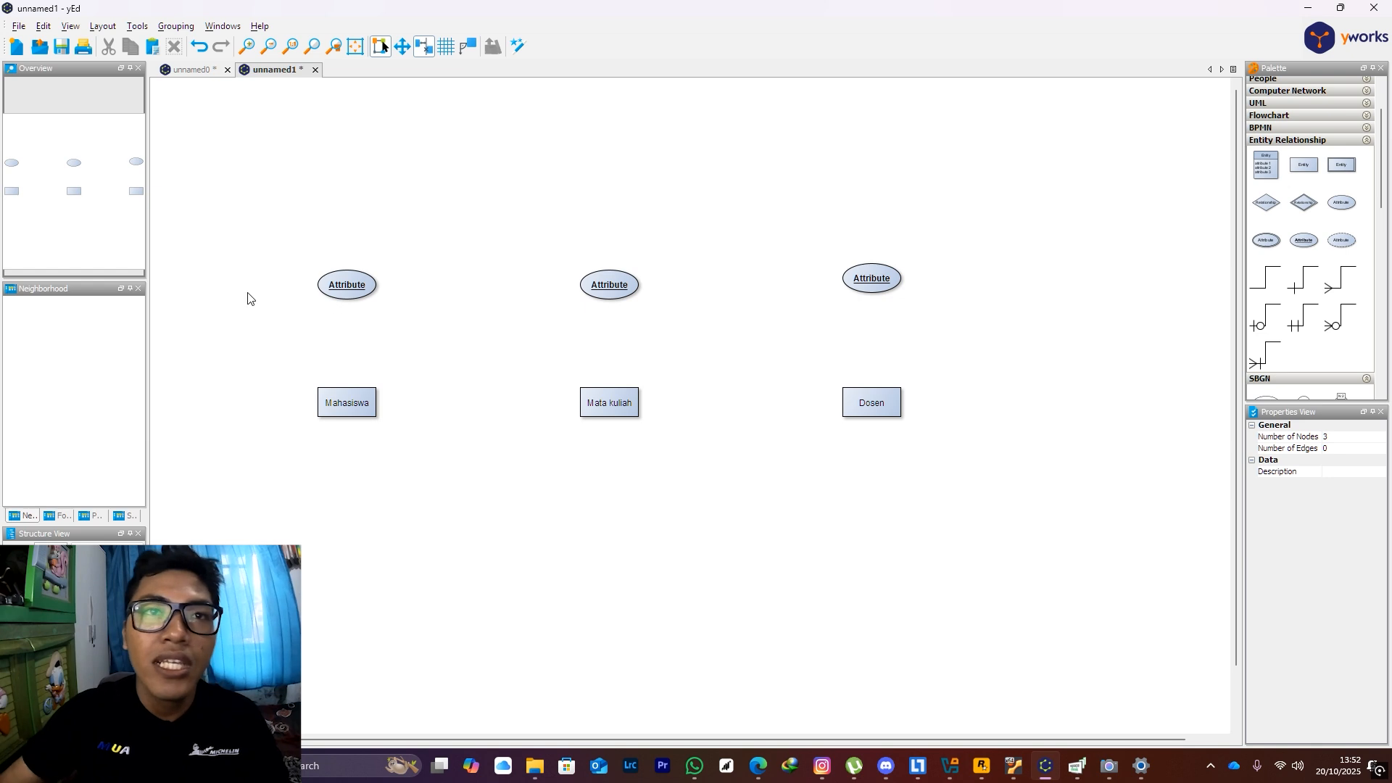
# Label the key attribute above Mahasiswa "NIM" and the one above Mata kuliah "Kode_MK"
pyautogui.doubleClick(347, 286)
pyautogui.write('NIM')
pyautogui.press('Return')
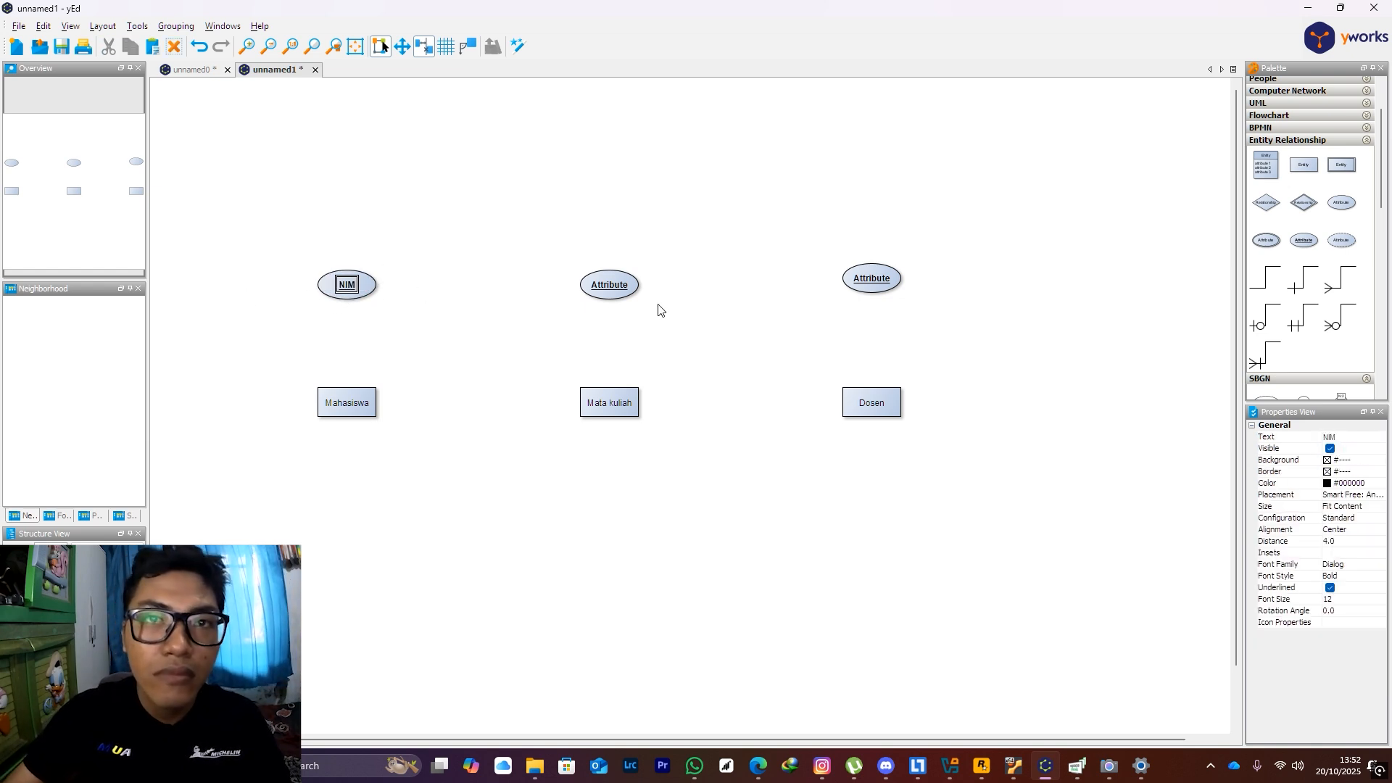
pyautogui.click(620, 290)
pyautogui.doubleClick(620, 290)
pyautogui.write('Kode_')
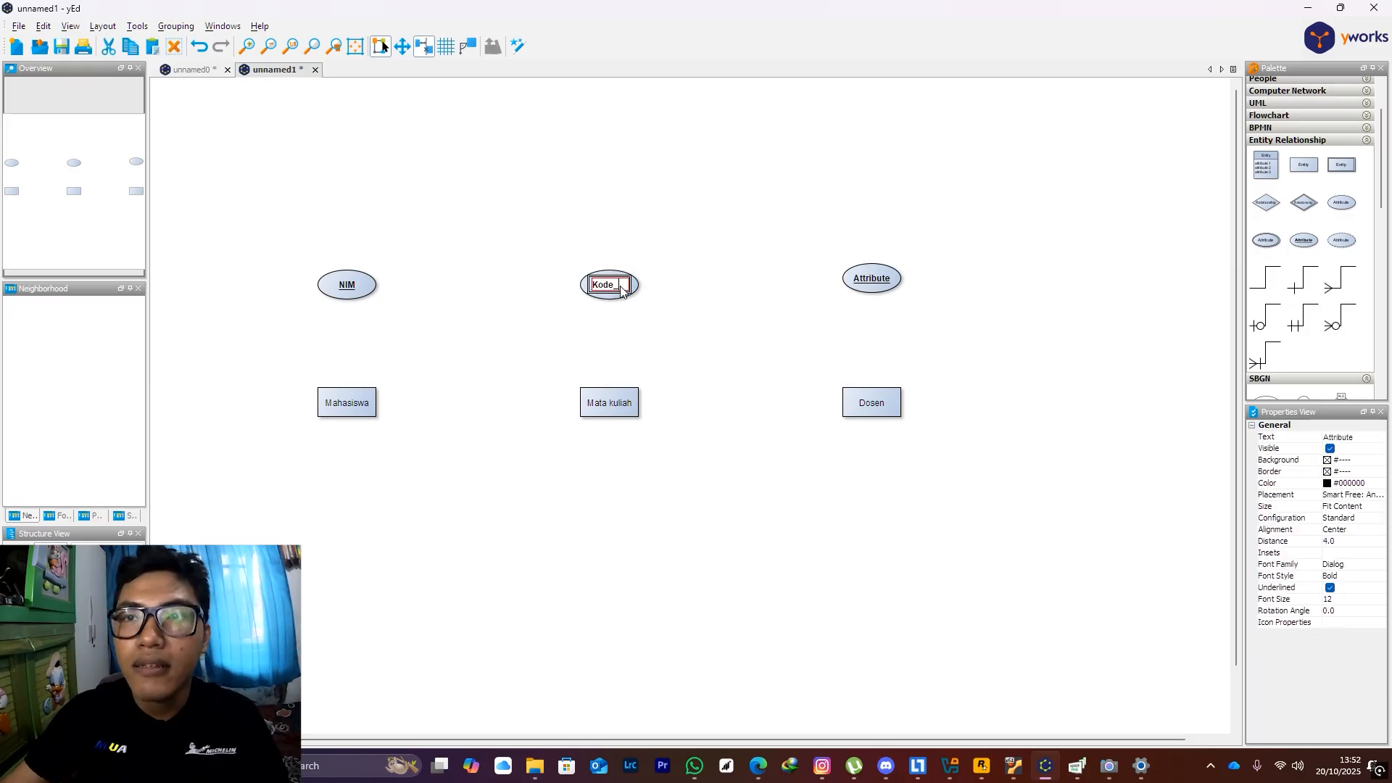
pyautogui.write('MK')
pyautogui.press('Return')
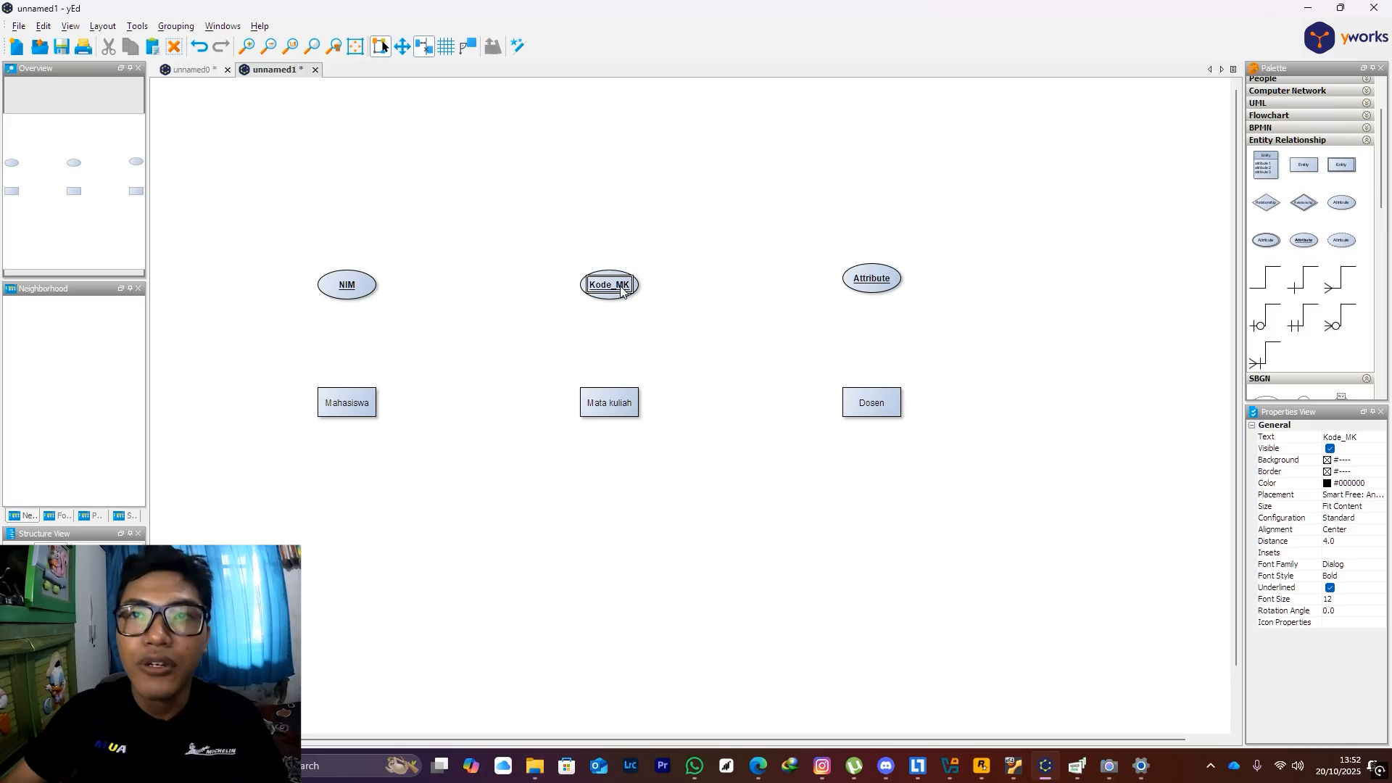
# Label the key attribute above Dosen "NID"
pyautogui.doubleClick(885, 281)
pyautogui.write('NID')
pyautogui.press('Return')
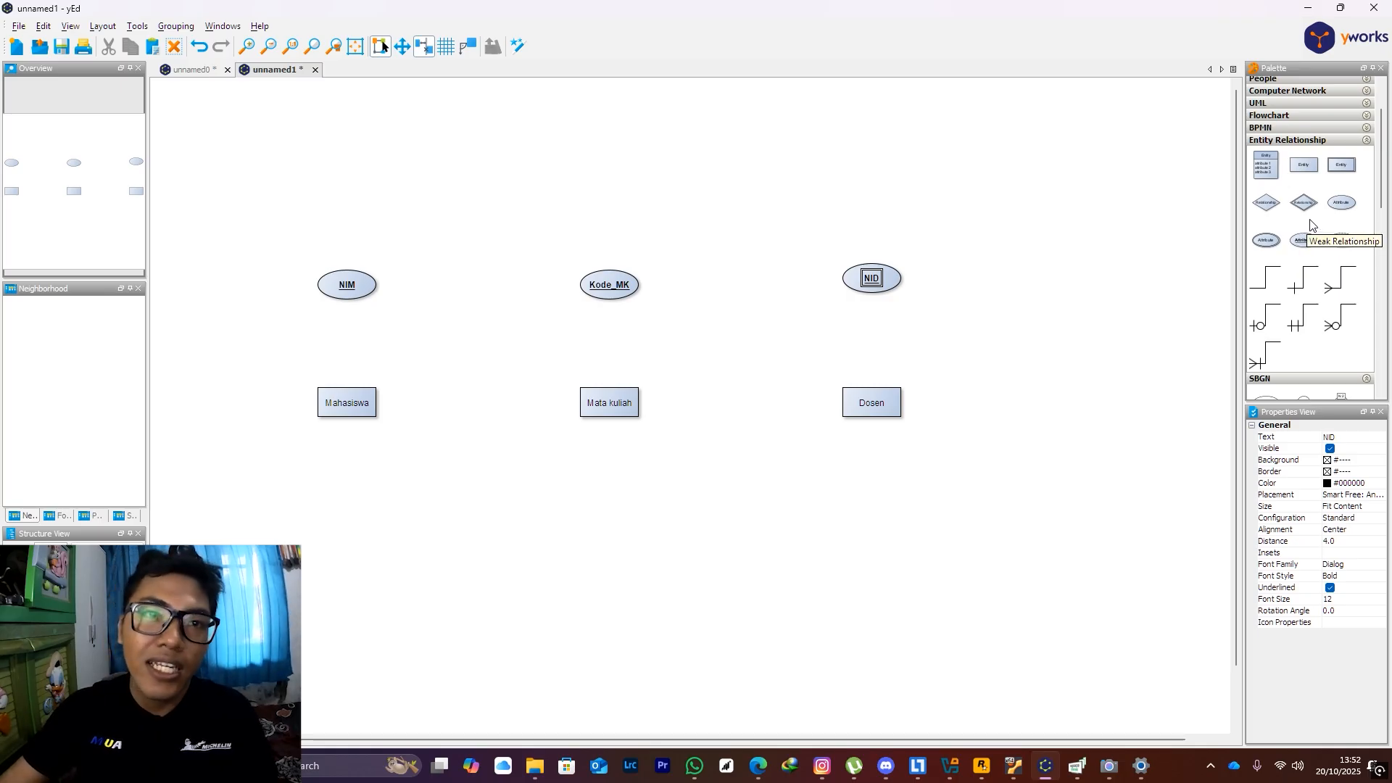
# Place a plain Attribute ellipse below Mahasiswa and put aligned copies of it below Mata kuliah and Dosen
pyautogui.moveTo(1341, 203); pyautogui.dragTo(349, 549)
pyautogui.click(364, 540)
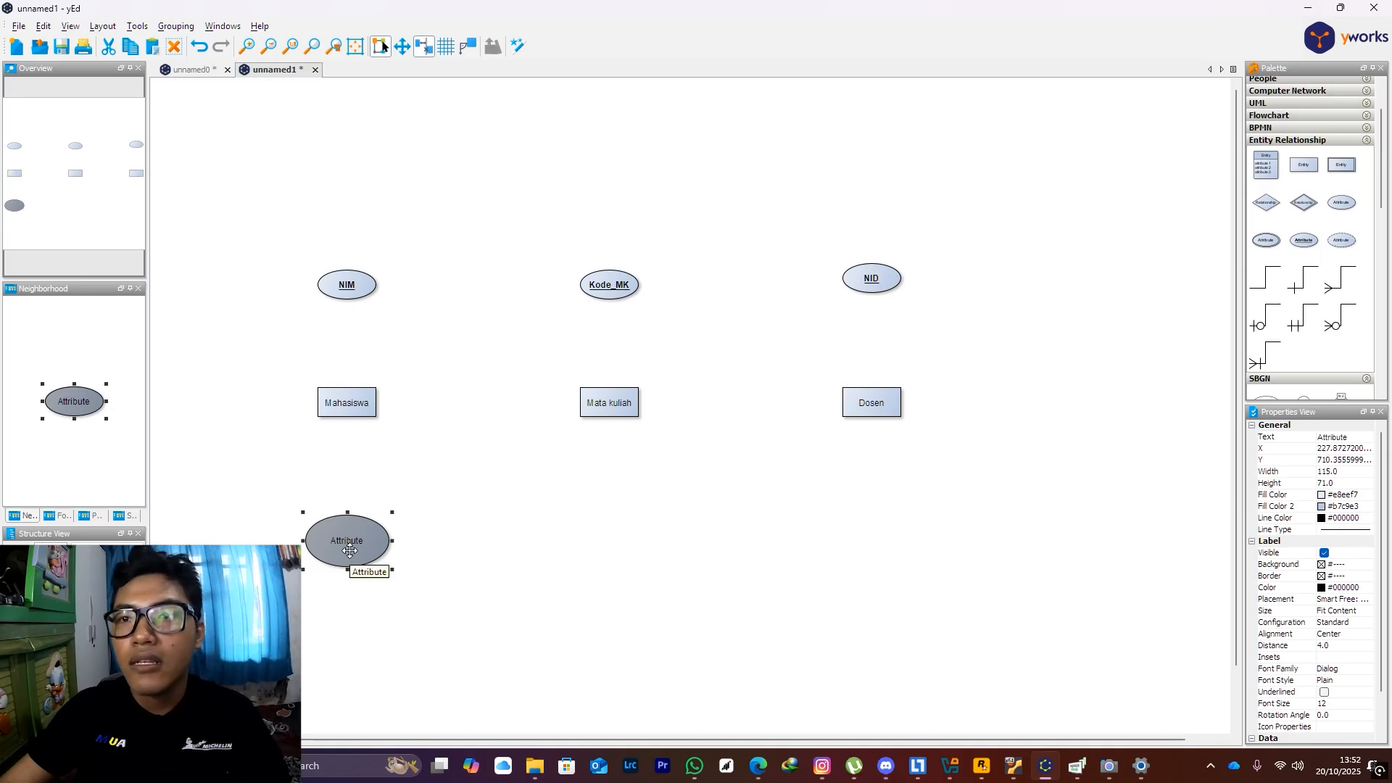
pyautogui.hotkey('ctrl', 'v')
pyautogui.hotkey('ctrl', 'v')
pyautogui.moveTo(383, 579); pyautogui.dragTo(892, 557)
pyautogui.moveTo(367, 560); pyautogui.dragTo(628, 546)
pyautogui.click(876, 565)
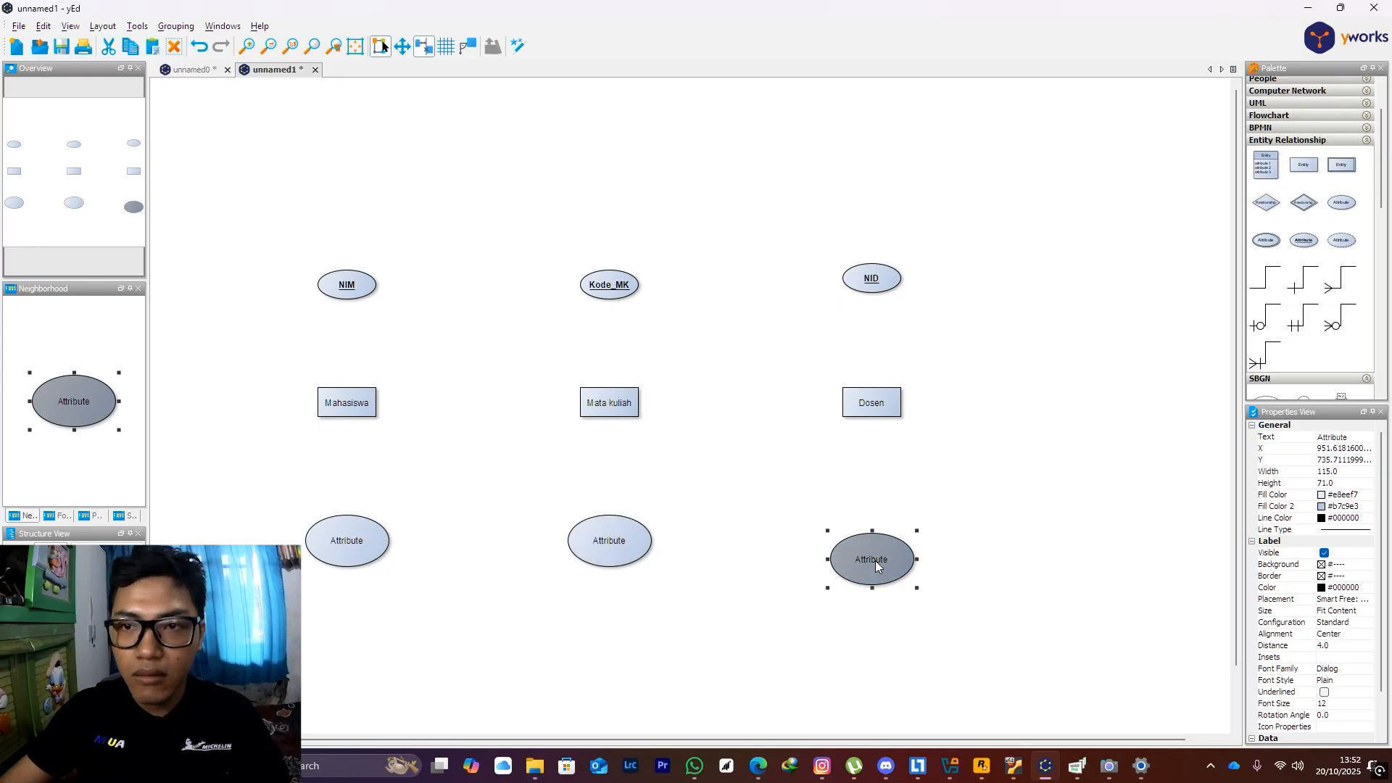
pyautogui.moveTo(874, 557); pyautogui.dragTo(871, 549)
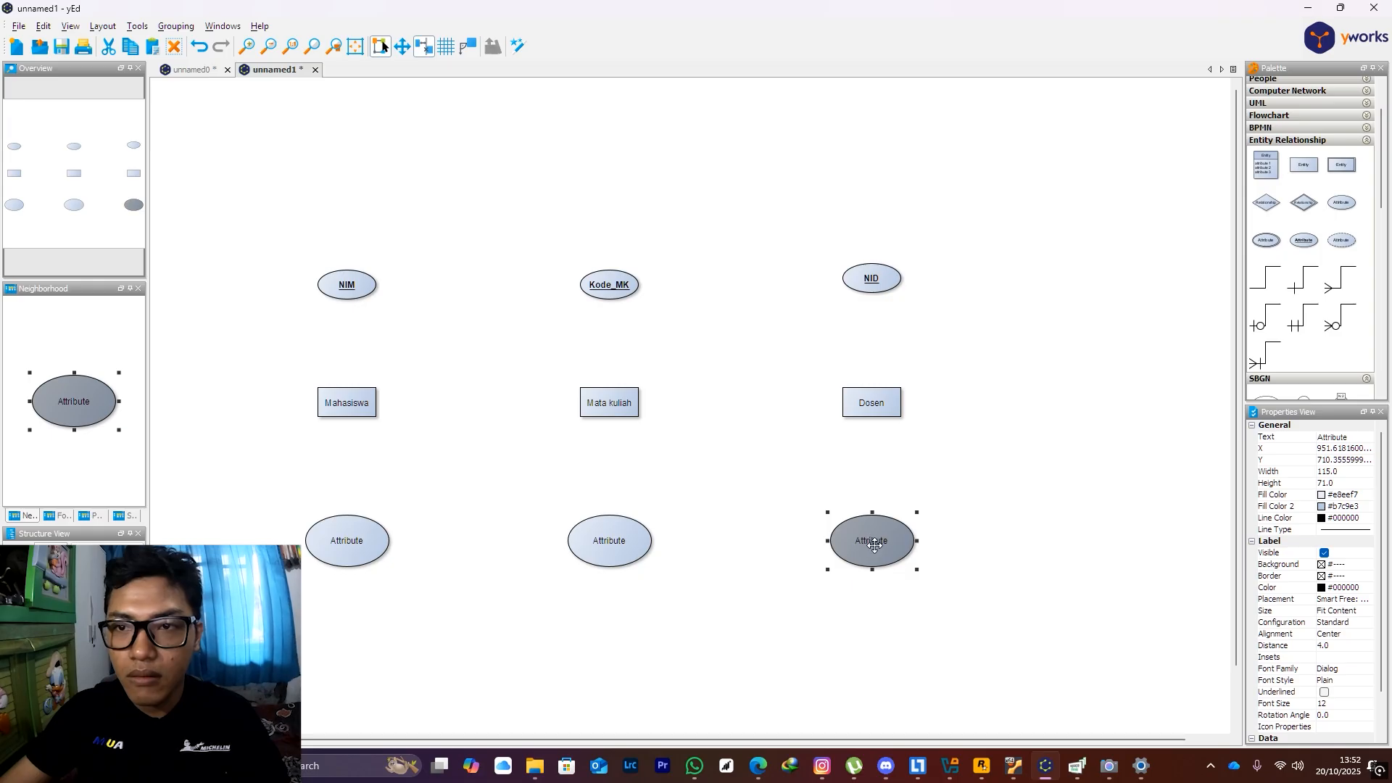
# Label the attribute below Dosen "Nama_dosen"
pyautogui.doubleClick(873, 550)
pyautogui.click(880, 551)
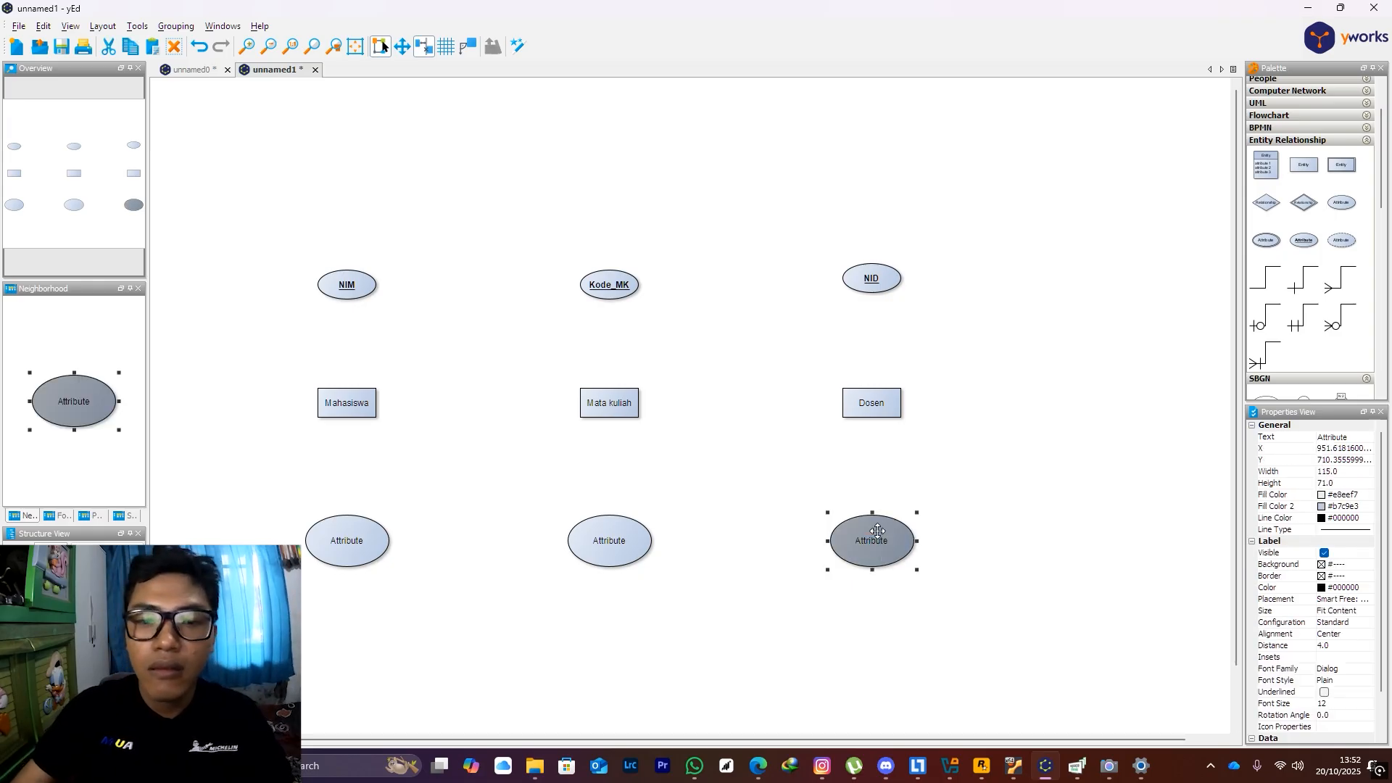
pyautogui.doubleClick(872, 541)
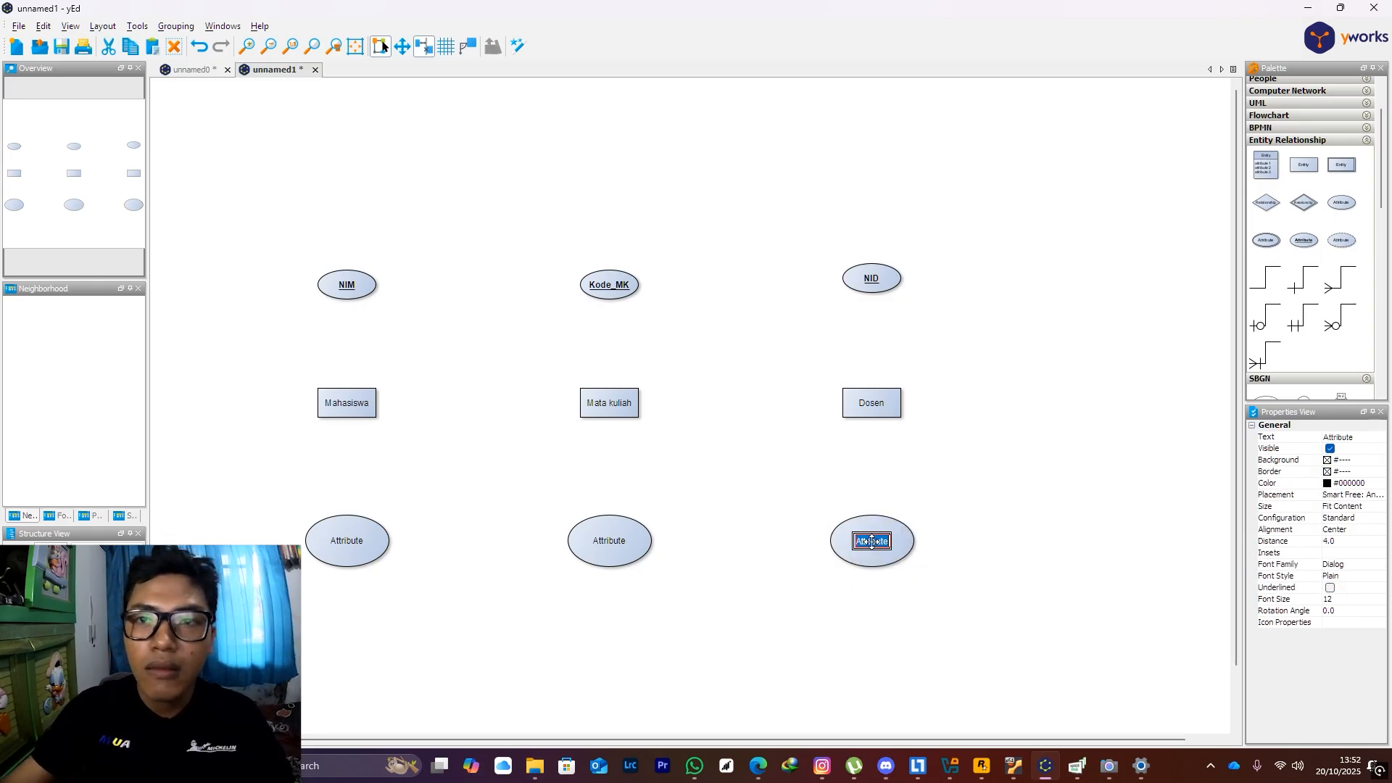
pyautogui.write('Nama_dosen')
pyautogui.press('Return')
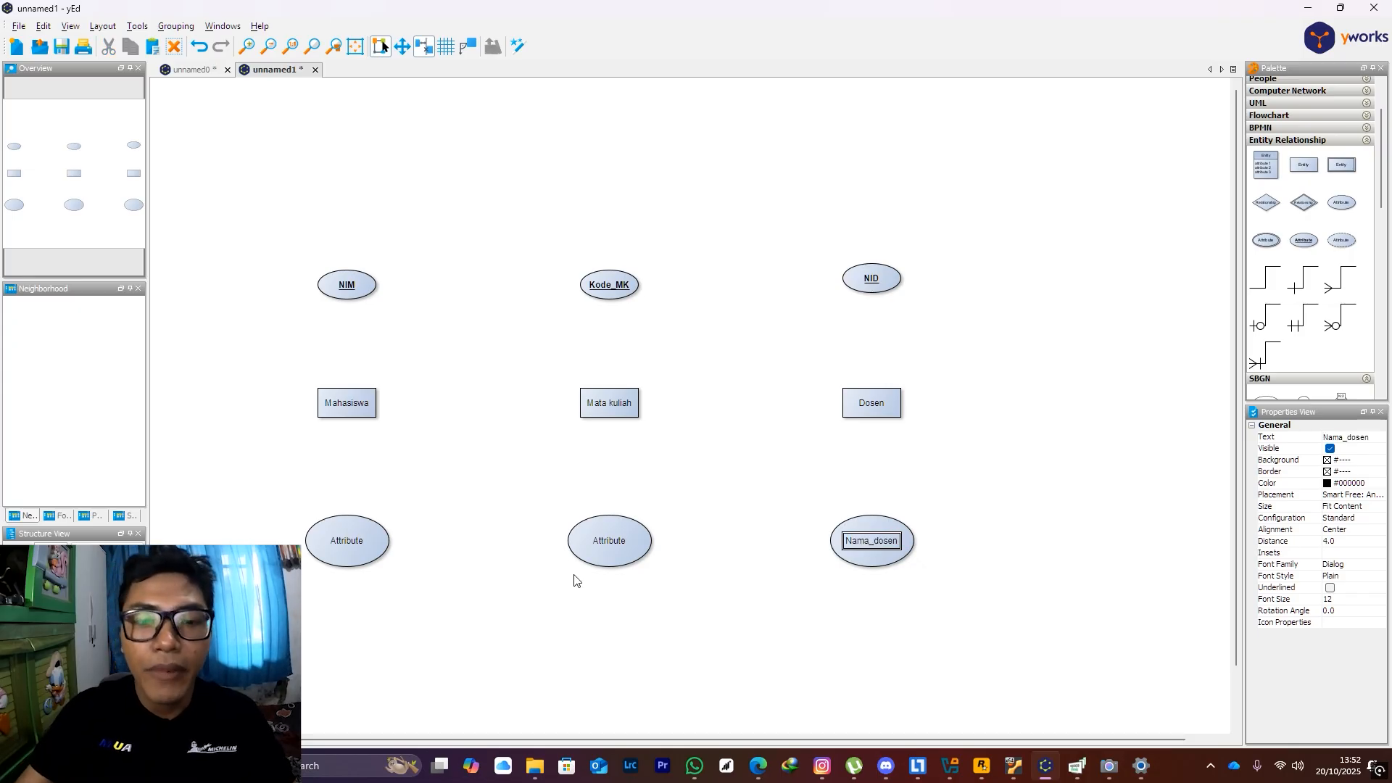
# Label the attribute below Mata kuliah "Nama_MK" and the one below Mahasiswa "Nama_mahasiswa"
pyautogui.doubleClick(618, 545)
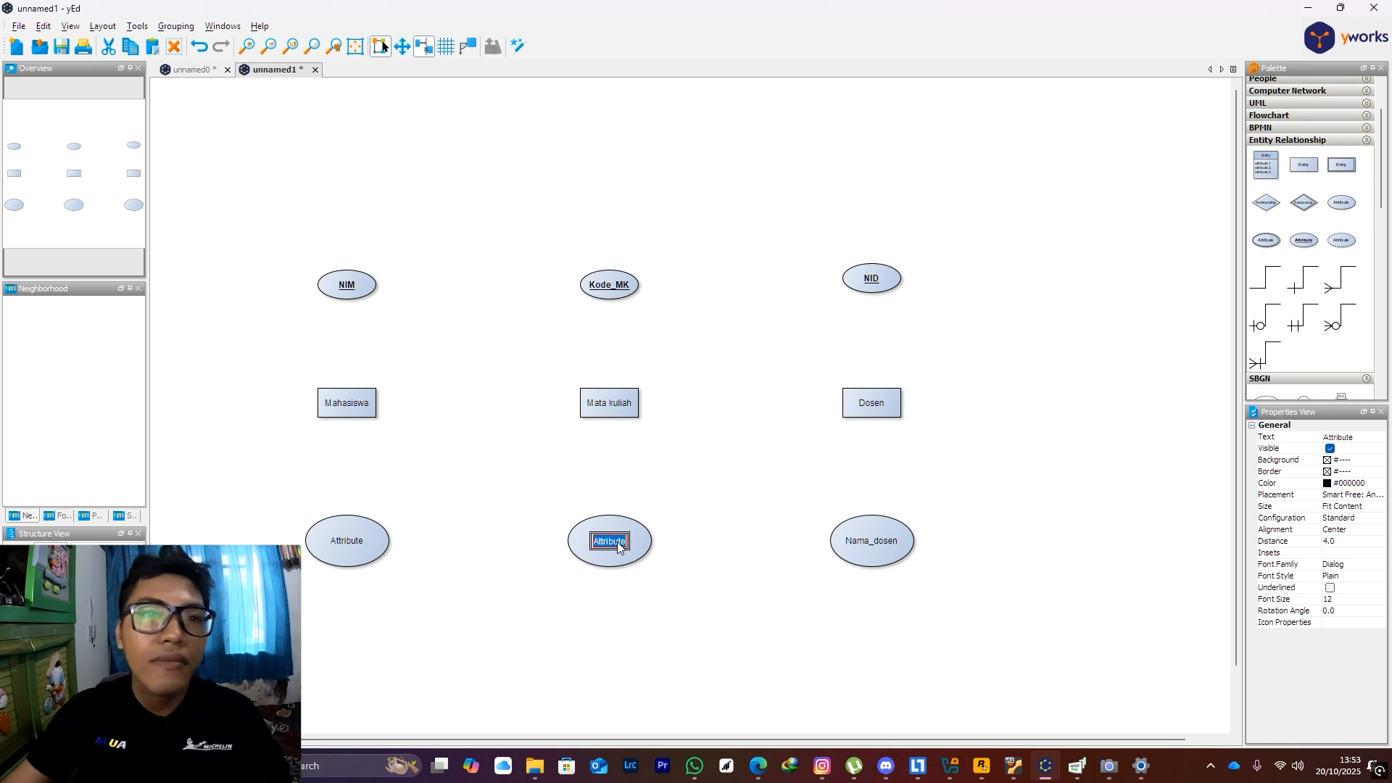
pyautogui.write('Nama_MK')
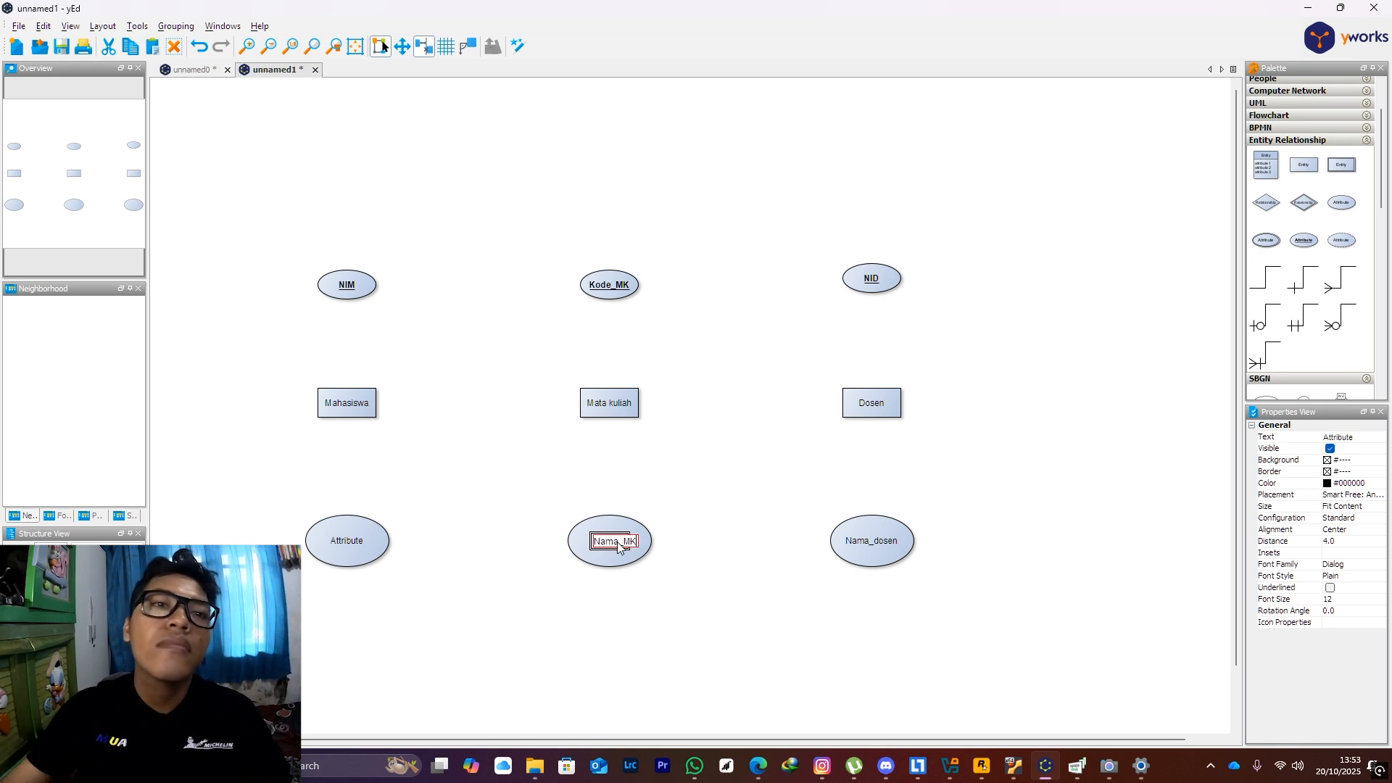
pyautogui.press('Return')
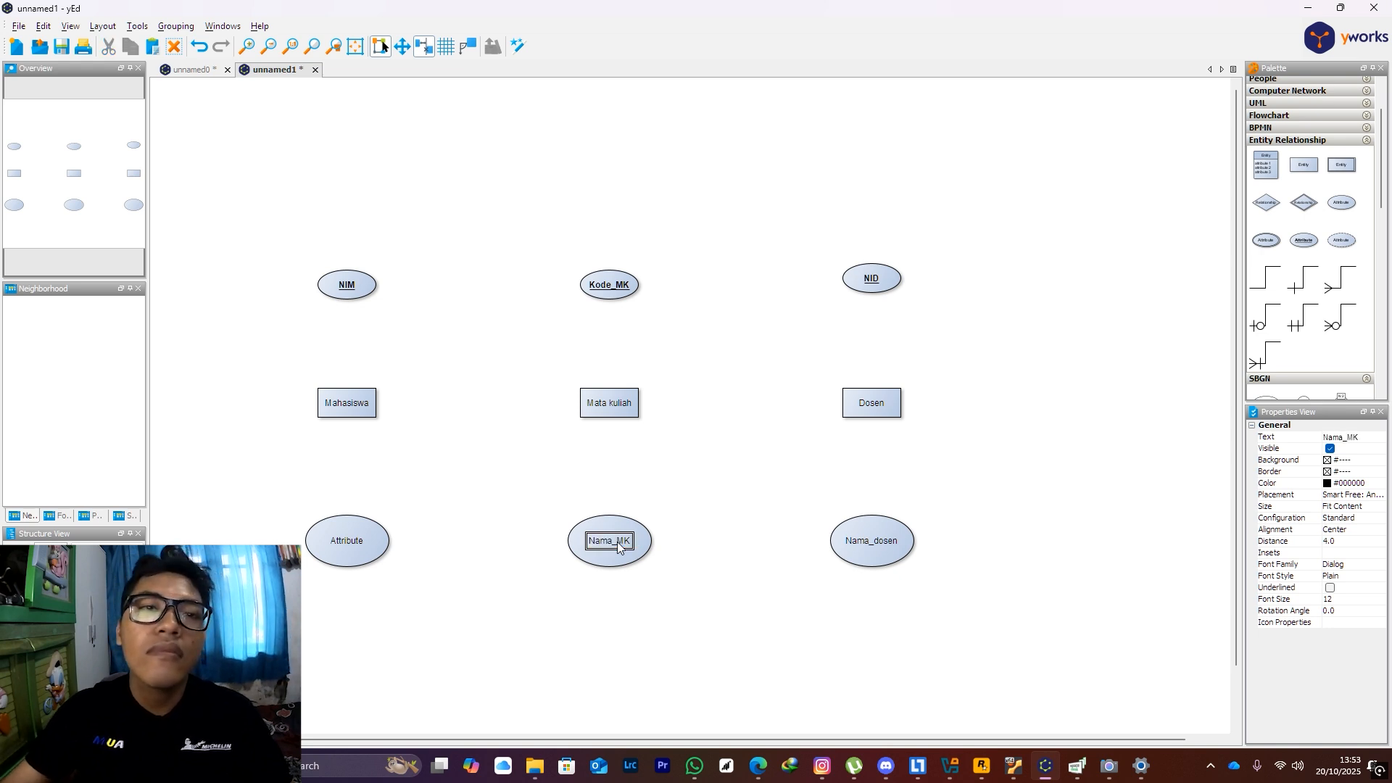
pyautogui.click(344, 539)
pyautogui.doubleClick(344, 539)
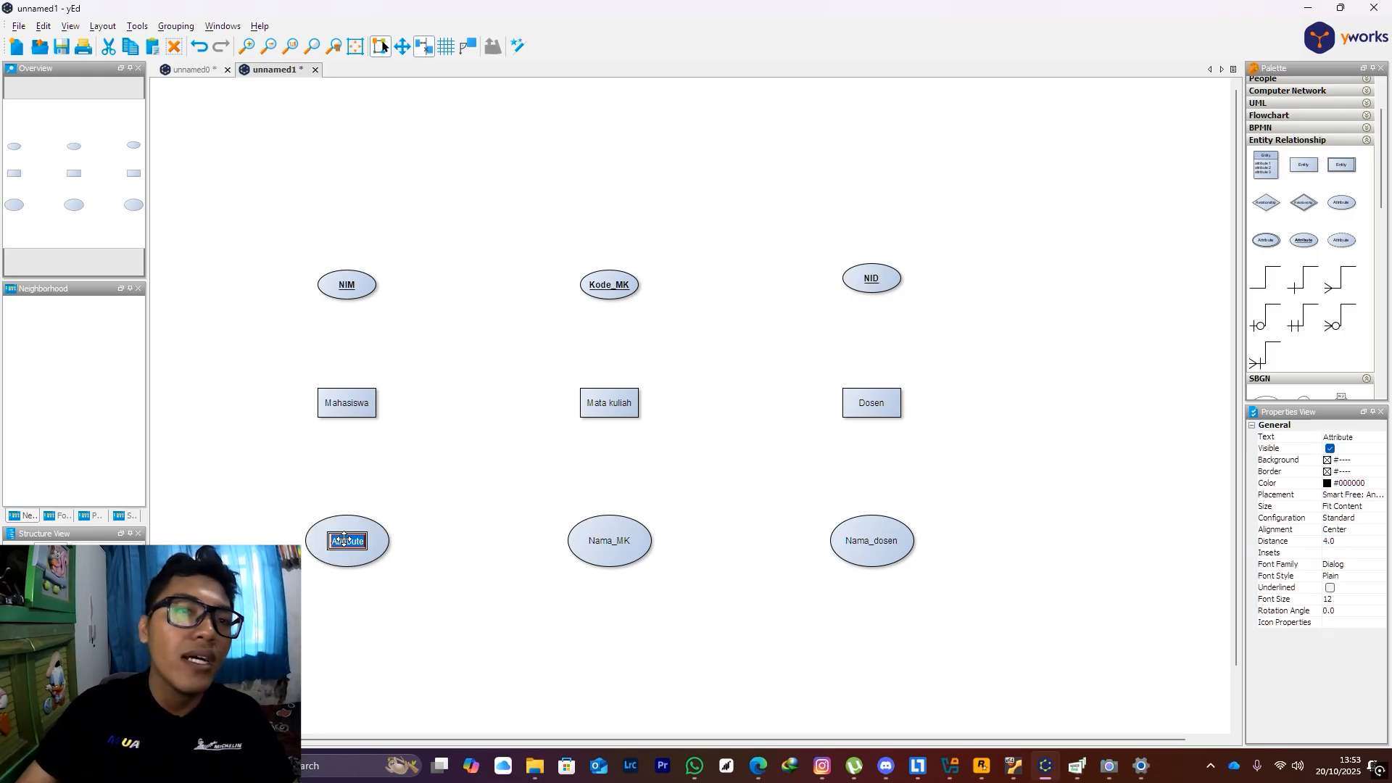
pyautogui.write('Nama_m')
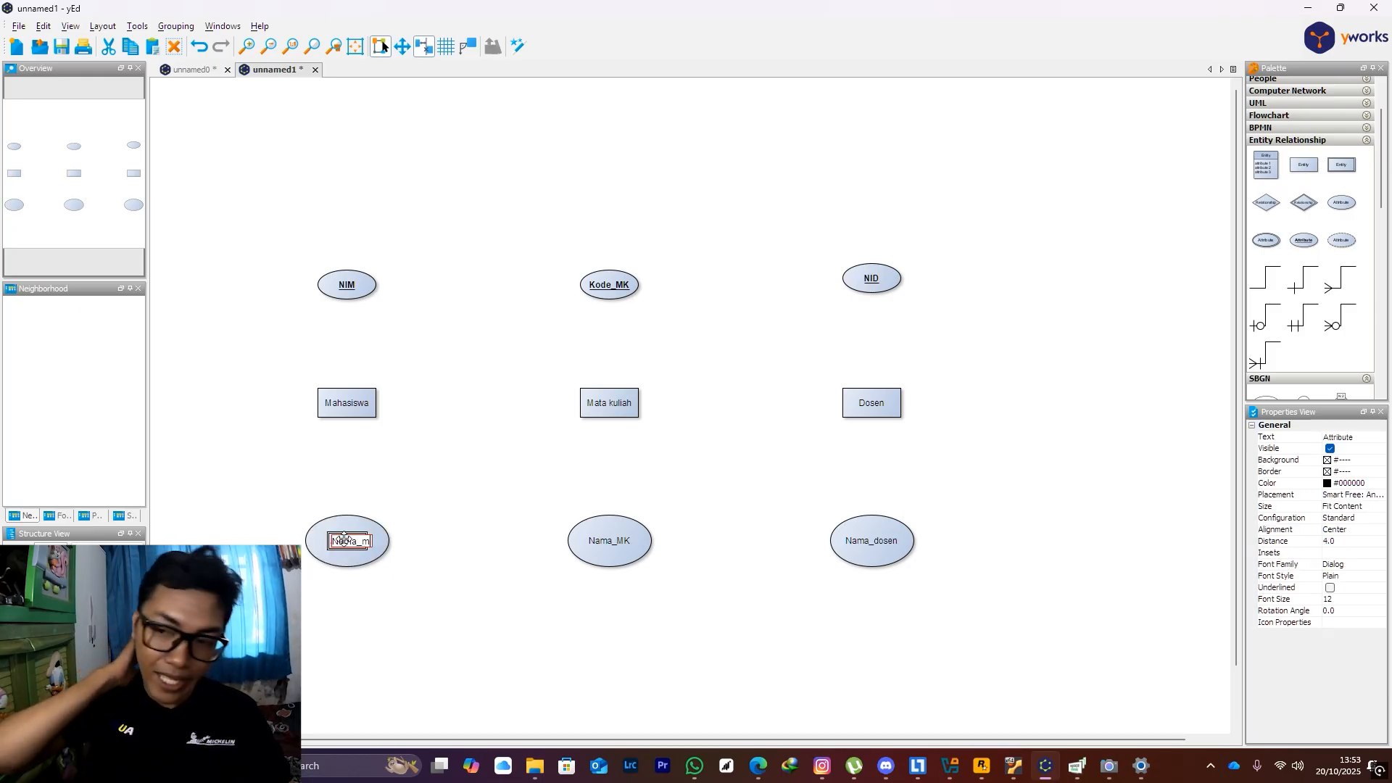
pyautogui.write('ahasiswa')
pyautogui.press('Return')
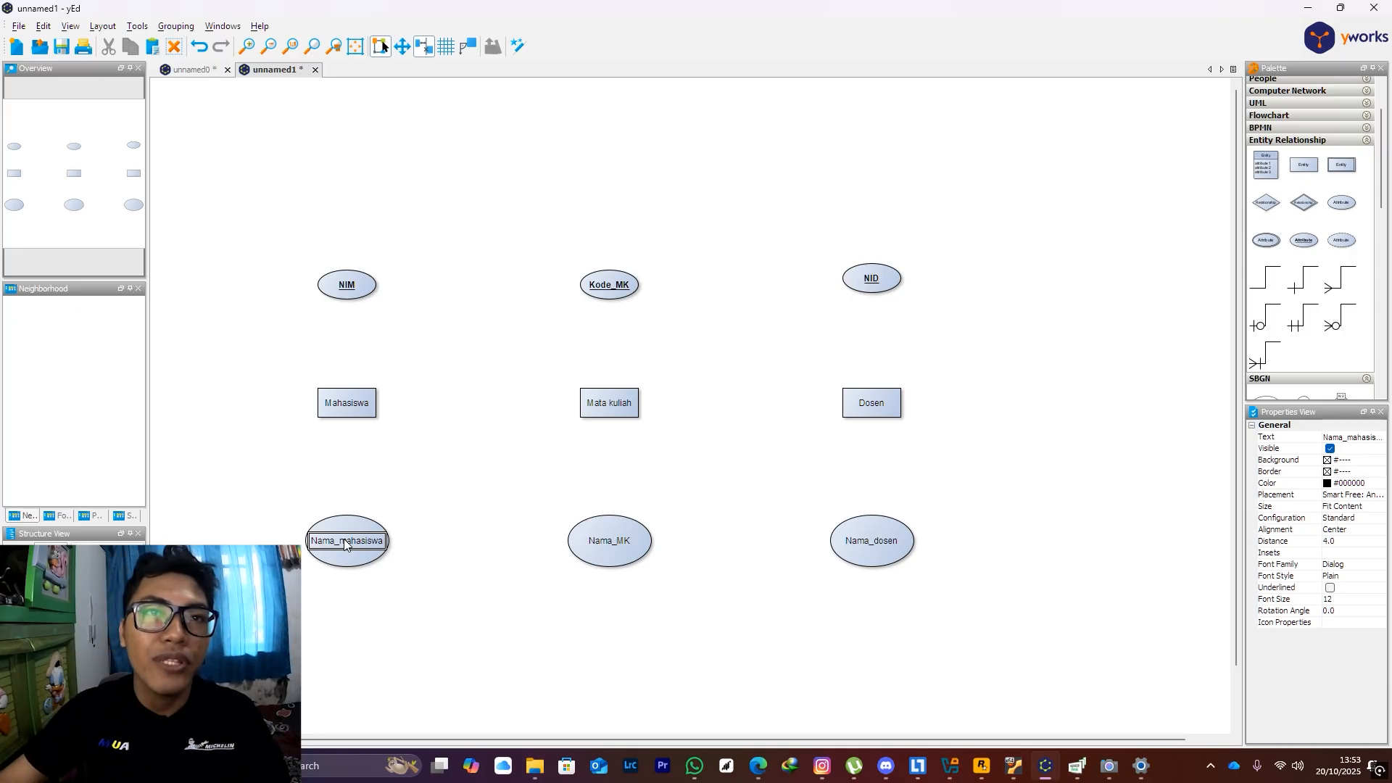
pyautogui.click(1022, 325)
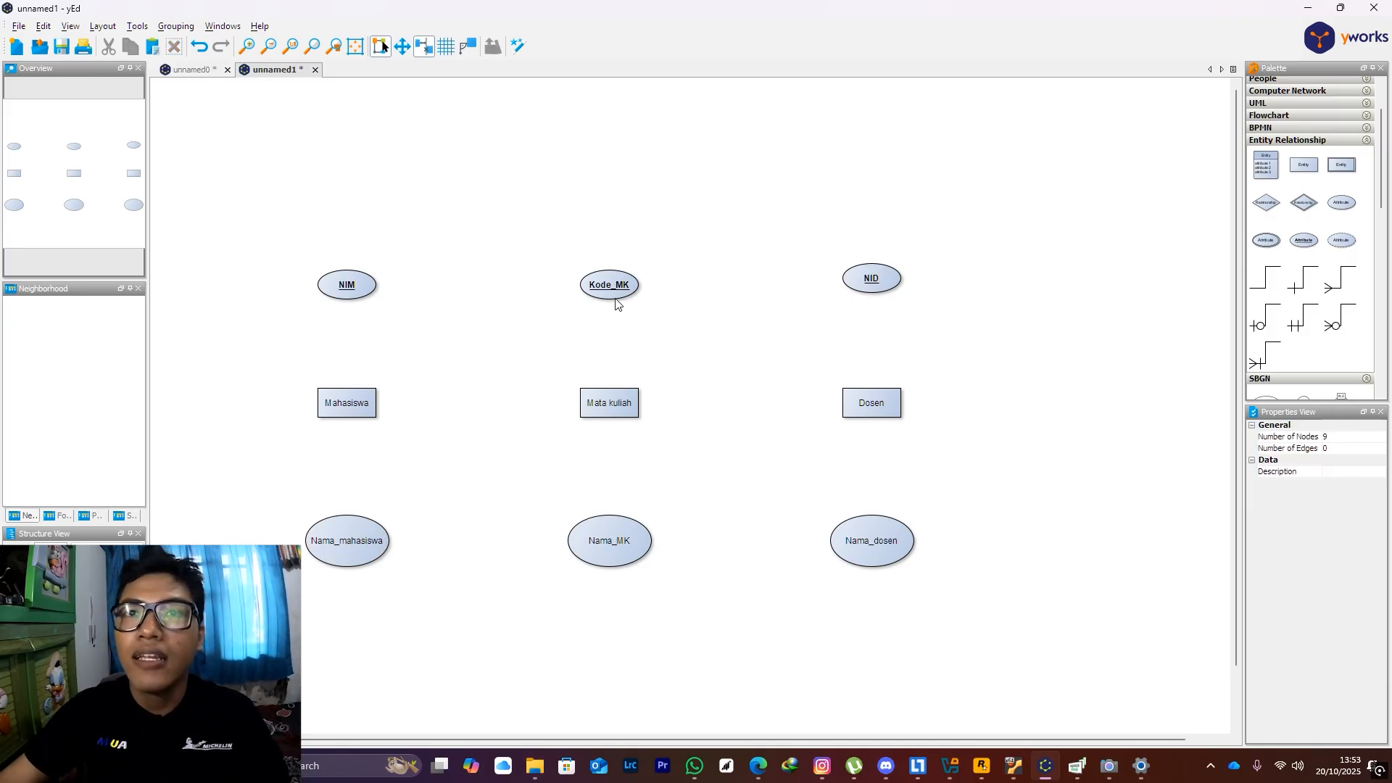
# Move the Kode_MK and NIM key attributes up slightly so they align horizontally with NID
pyautogui.click(353, 282)
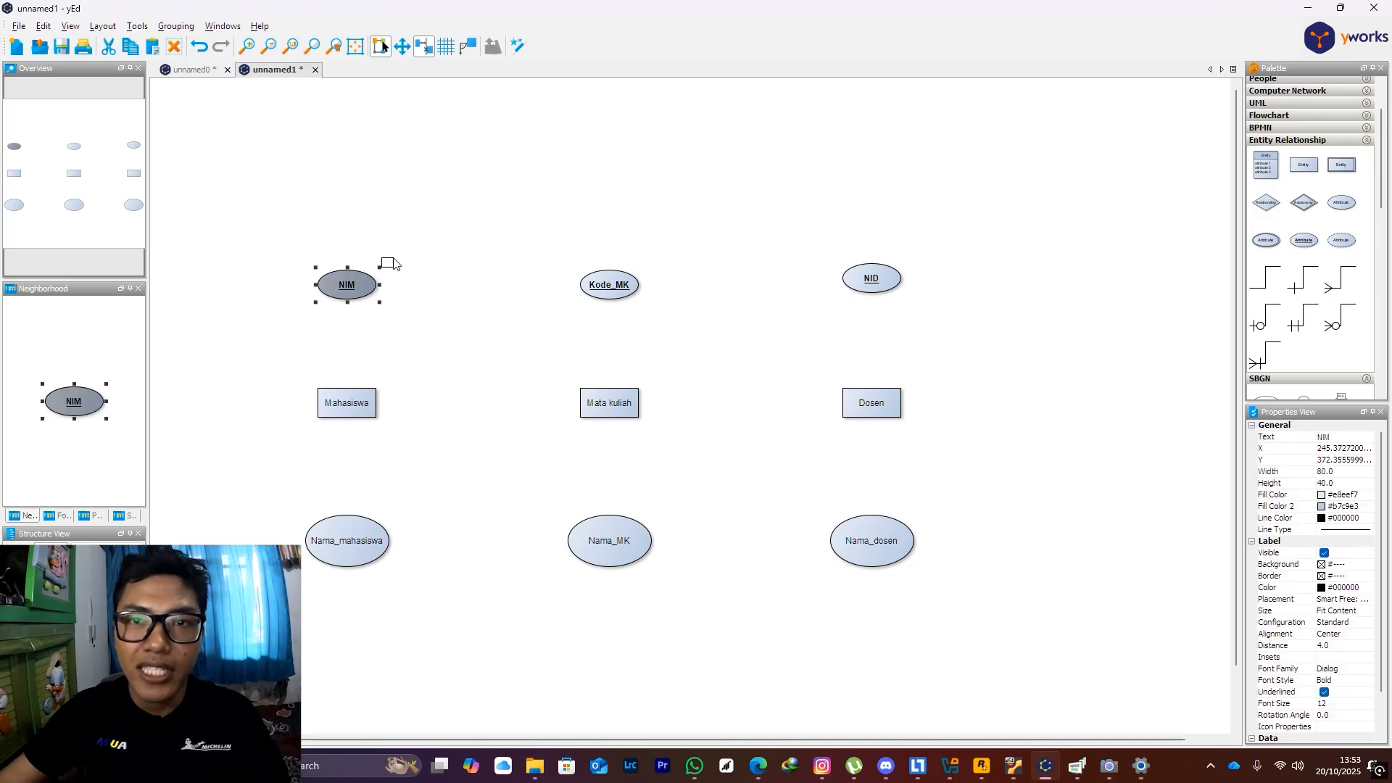
pyautogui.click(399, 261)
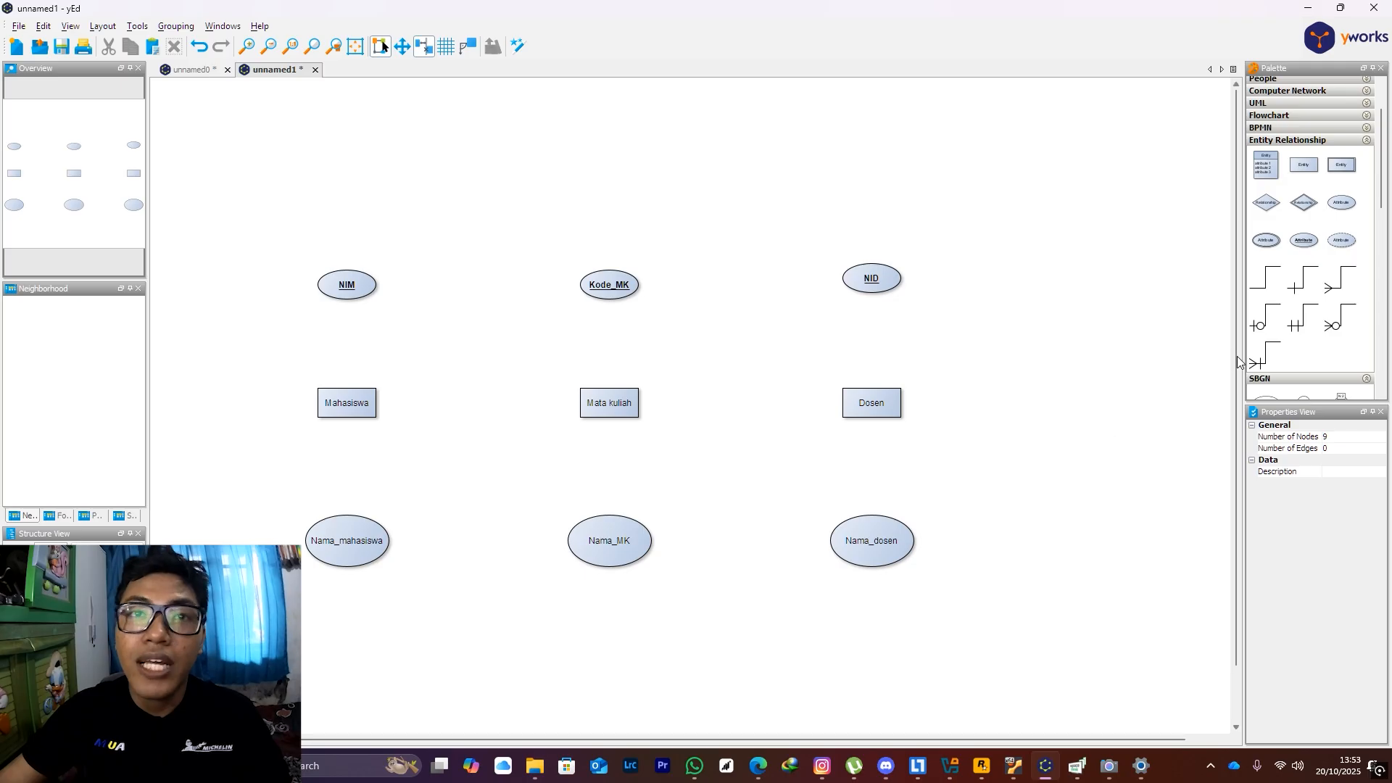
pyautogui.click(610, 286)
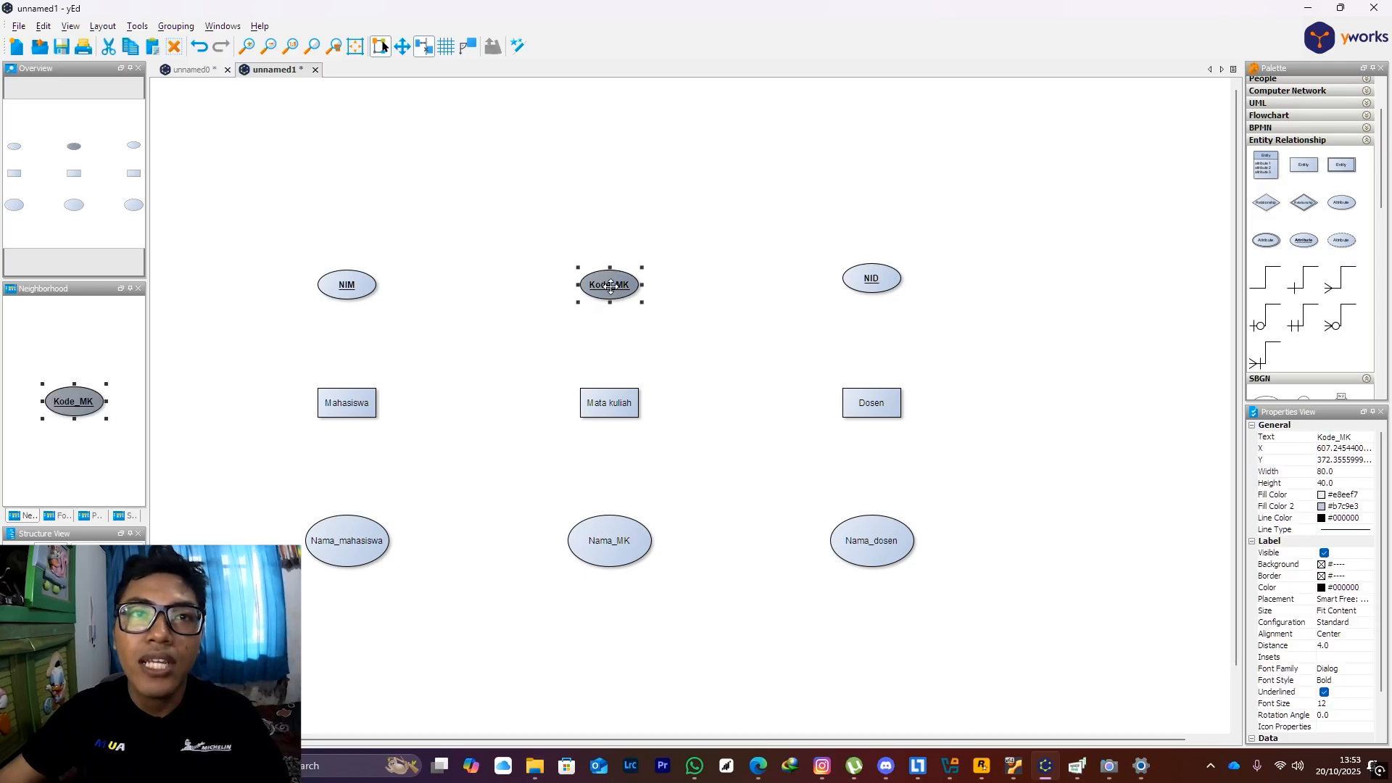
pyautogui.moveTo(609, 287); pyautogui.dragTo(609, 279)
pyautogui.moveTo(346, 285); pyautogui.dragTo(349, 282)
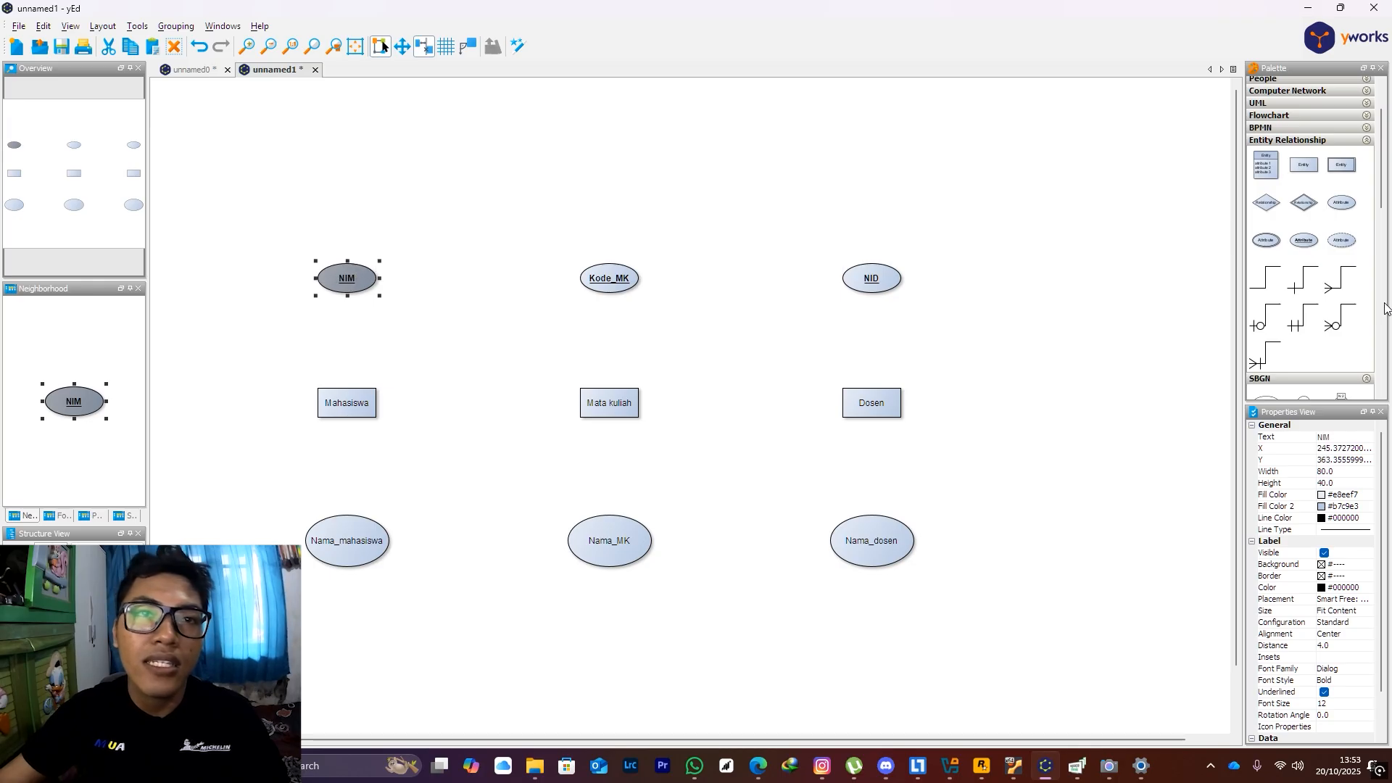
# Connect the Mahasiswa entity to its NIM and Nama_mahasiswa attributes with plain lines
pyautogui.moveTo(1259, 283); pyautogui.dragTo(346, 282)
pyautogui.moveTo(338, 411); pyautogui.dragTo(347, 406)
pyautogui.moveTo(1265, 278); pyautogui.dragTo(356, 542)
pyautogui.click(346, 405)
# Connect the Mata kuliah entity to its Kode_MK and Nama_MK attributes with plain lines
pyautogui.moveTo(1265, 278); pyautogui.dragTo(609, 282)
pyautogui.click(609, 404)
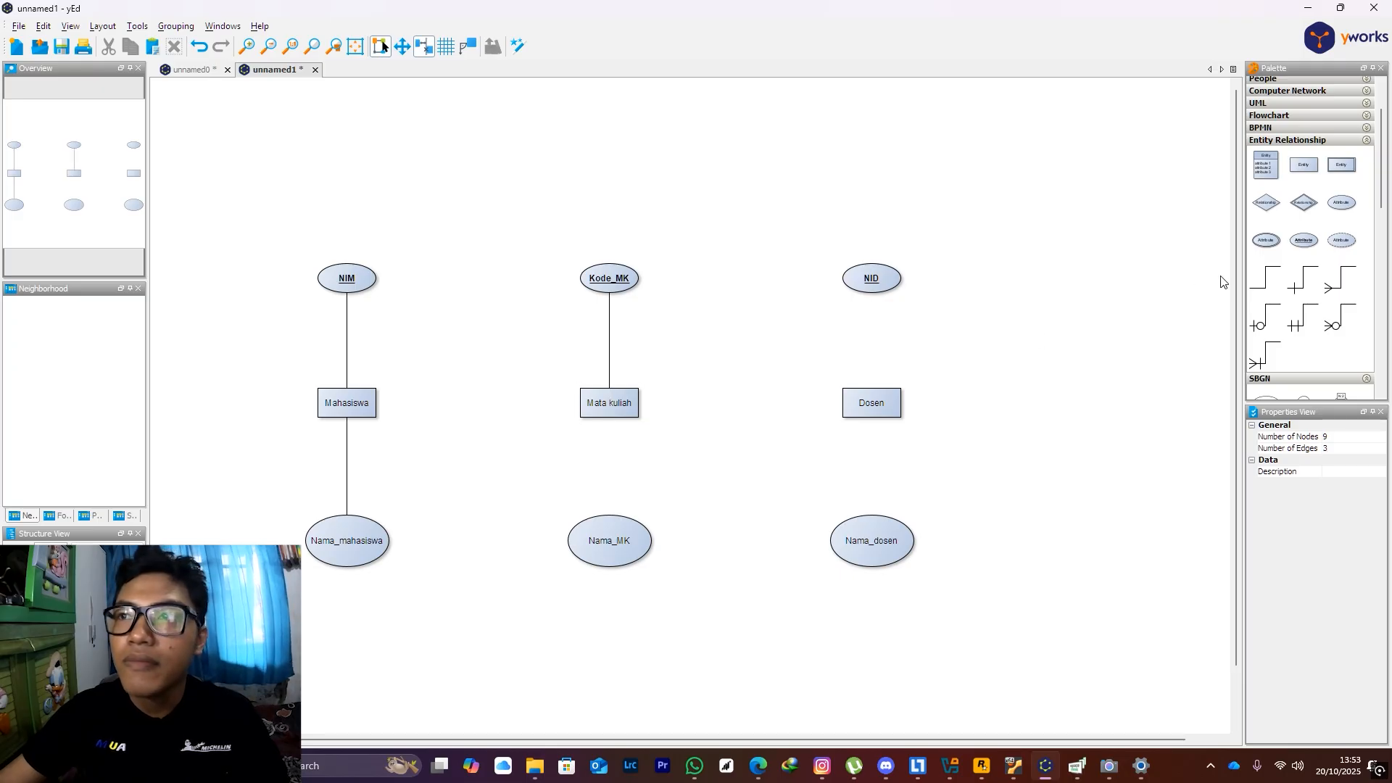
pyautogui.moveTo(1264, 278); pyautogui.dragTo(612, 520)
pyautogui.click(609, 404)
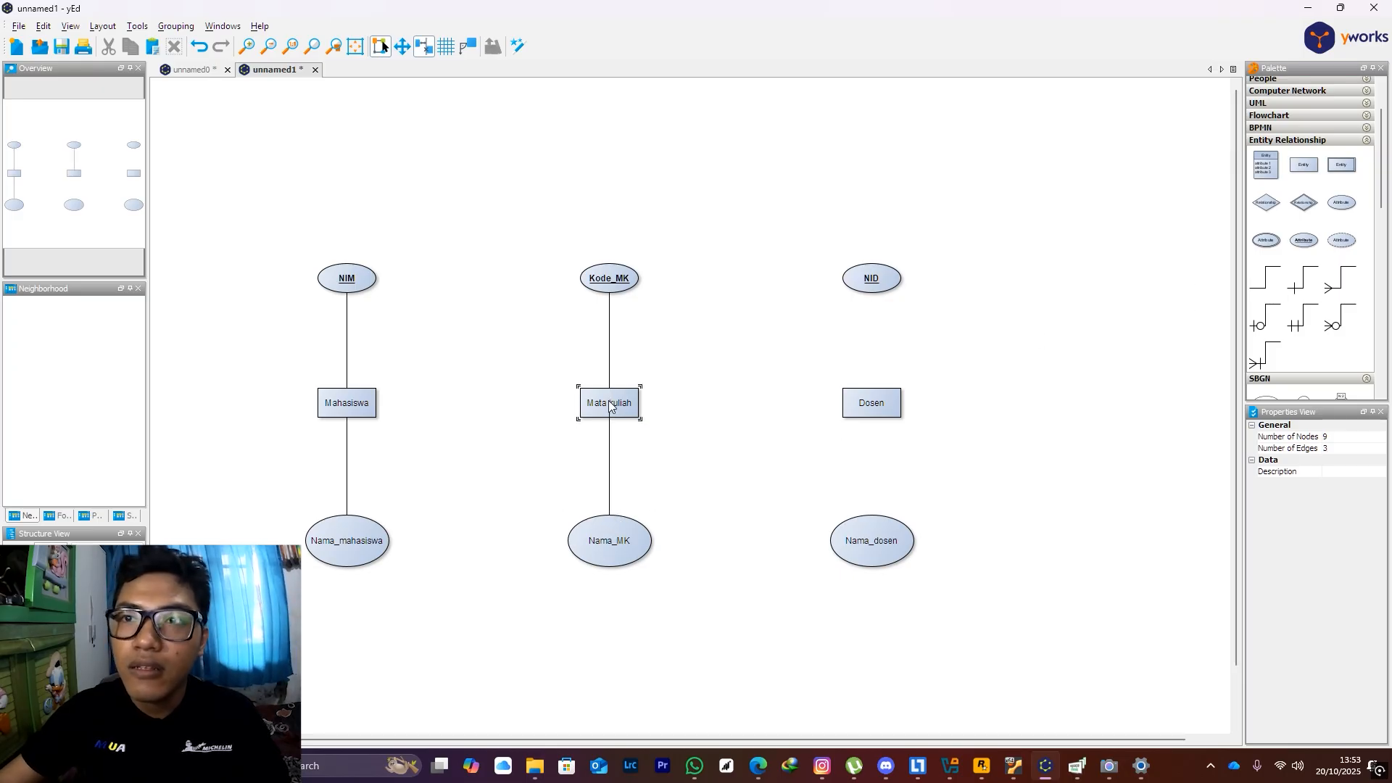
# Connect the Dosen entity to its NID and Nama_dosen attributes with plain lines
pyautogui.moveTo(1265, 278); pyautogui.dragTo(872, 281)
pyautogui.click(869, 402)
pyautogui.moveTo(1264, 278); pyautogui.dragTo(878, 462)
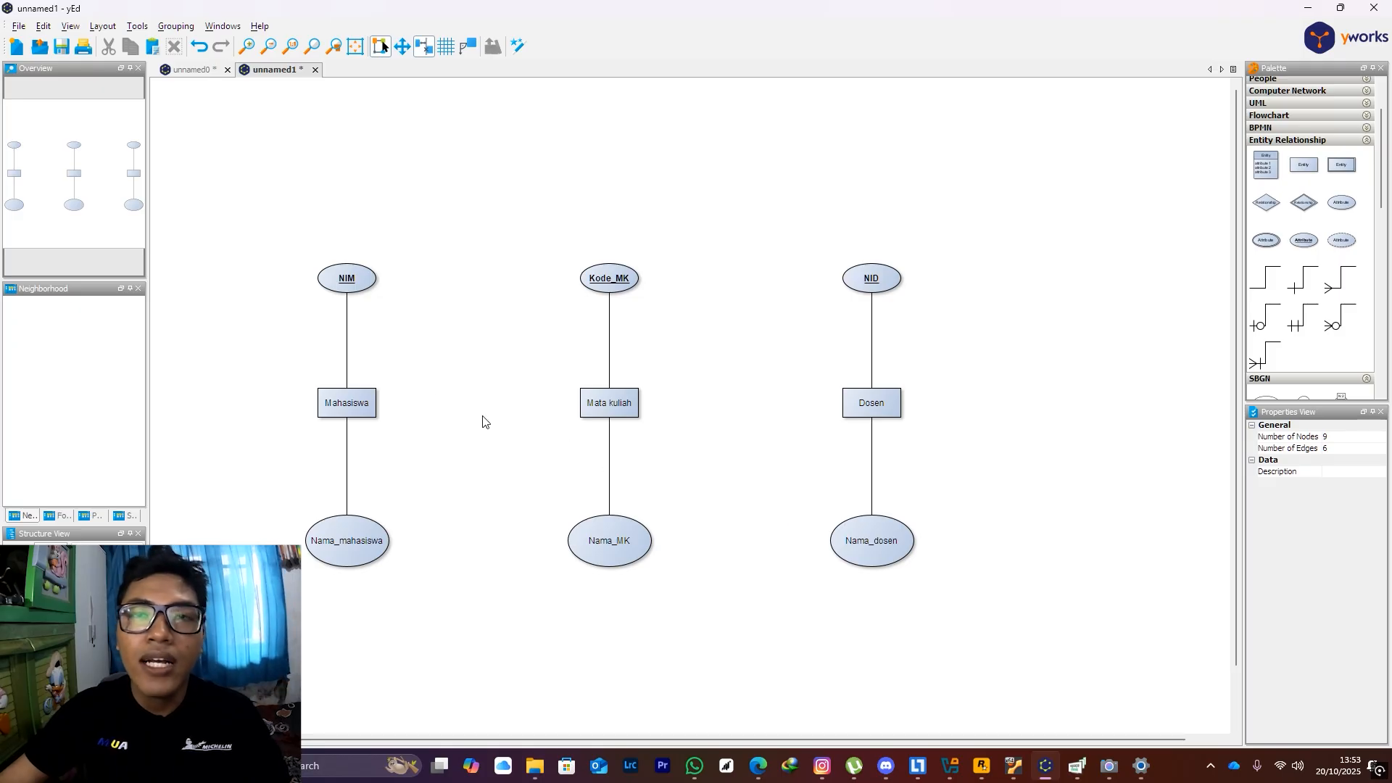
pyautogui.moveTo(426, 229); pyautogui.dragTo(735, 471)
pyautogui.click(787, 450)
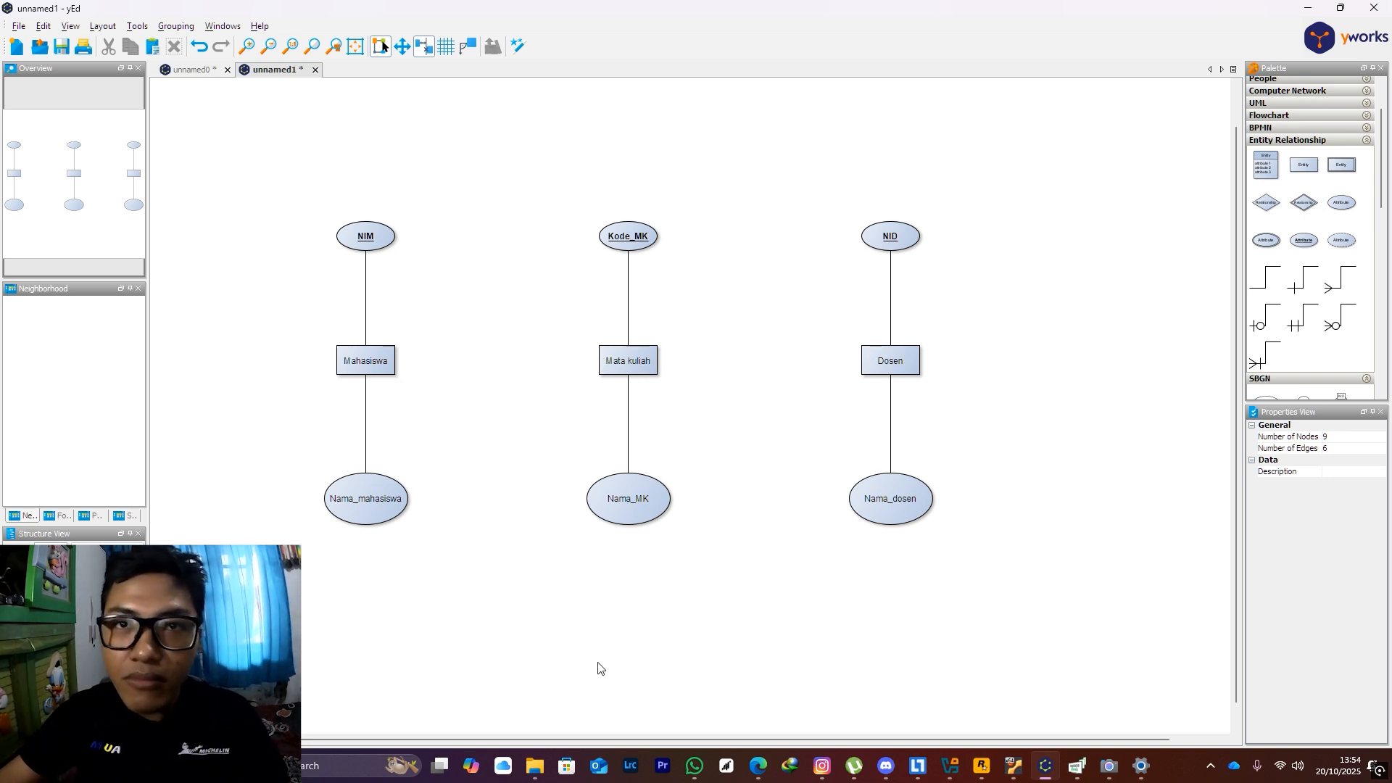
# Switch to the assignment PDF in the browser and reread the case description for the relationships between the entities
pyautogui.hotkey('alt', 'Tab')
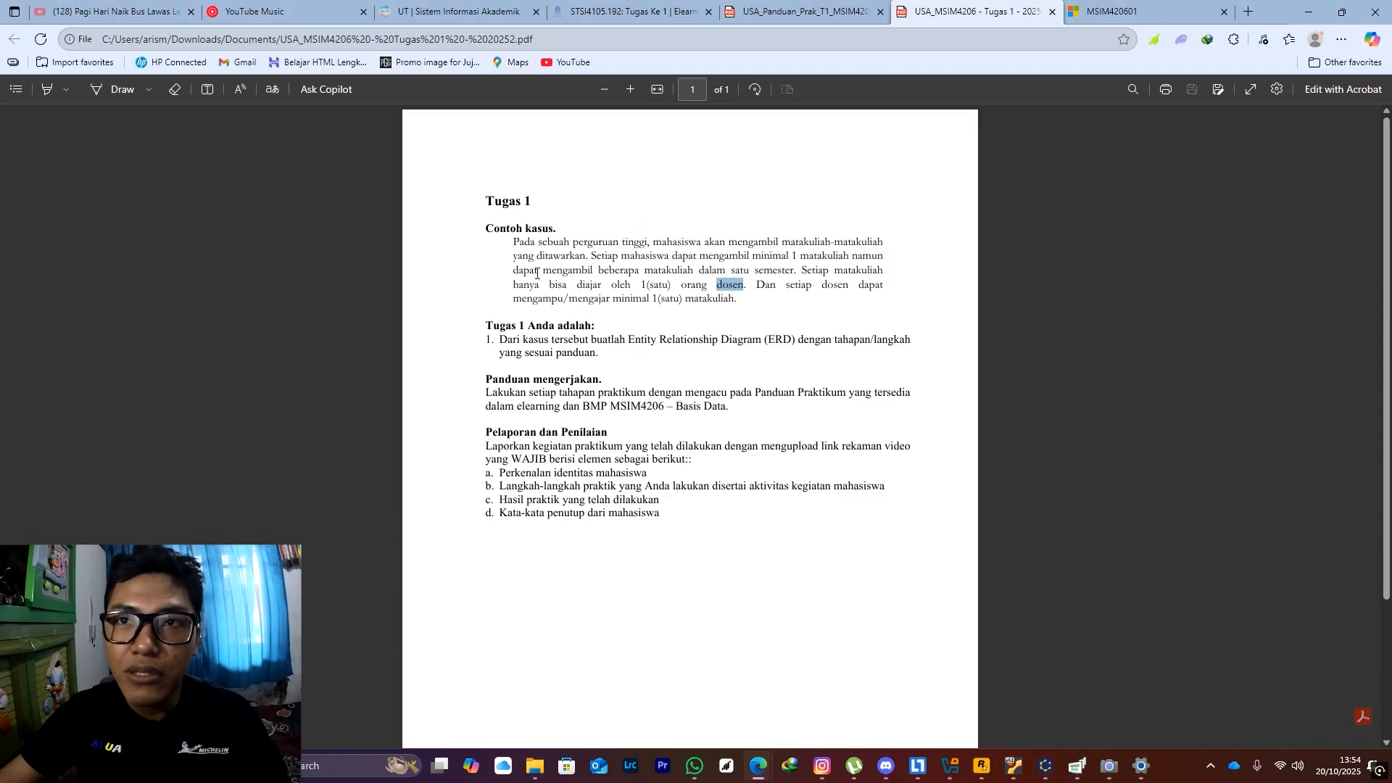
pyautogui.click(620, 319)
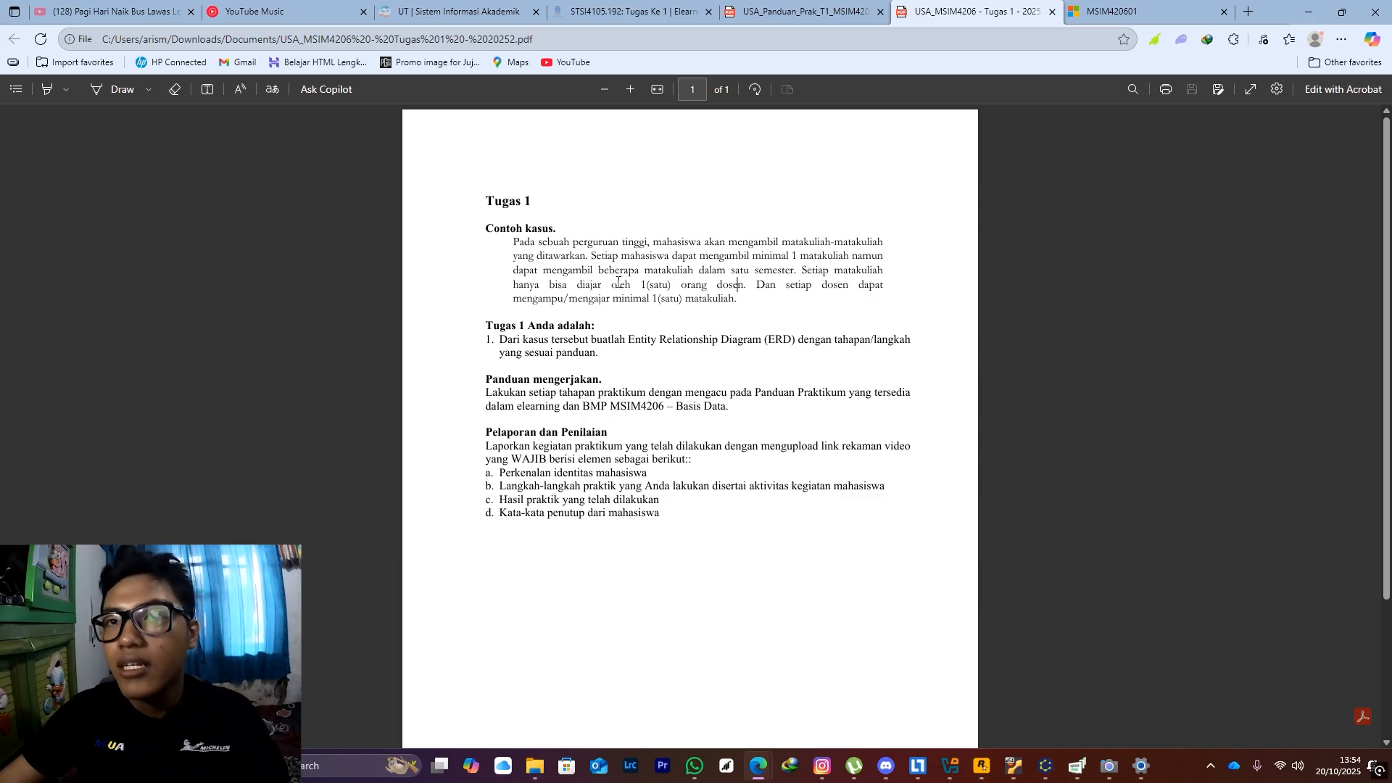
pyautogui.moveTo(626, 284)
pyautogui.mouseDown()
pyautogui.moveTo(656, 287)
pyautogui.moveTo(572, 288)
pyautogui.moveTo(651, 295)
pyautogui.mouseUp()
pyautogui.click(870, 368)
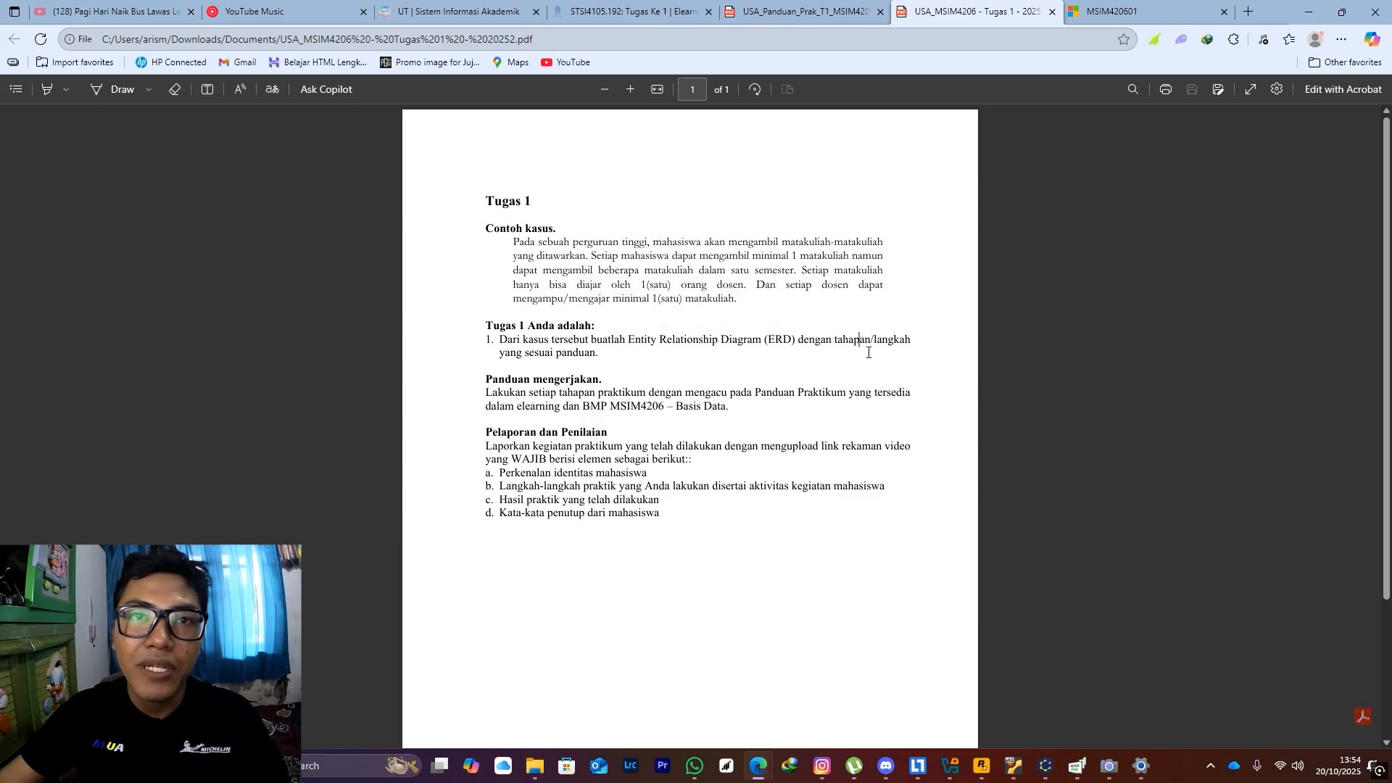
# Return to yEd and place a Relationship diamond between Mahasiswa and Mata kuliah, labelled "Registrasi"
pyautogui.hotkey('alt', 'Tab')
pyautogui.moveTo(1274, 203); pyautogui.dragTo(497, 364)
pyautogui.doubleClick(497, 364)
pyautogui.write('Reg')
pyautogui.write('ula==')
pyautogui.press('BackSpace')
pyautogui.press('BackSpace')
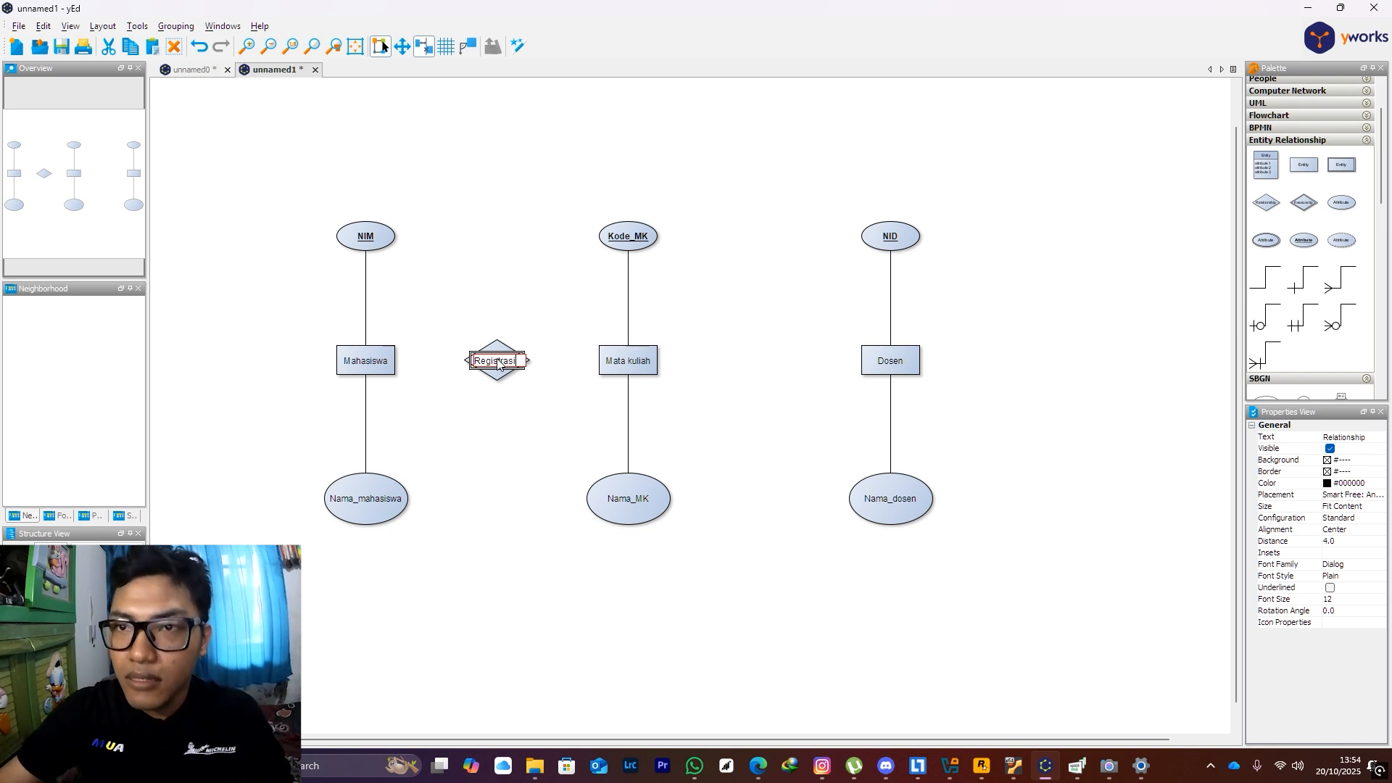
pyautogui.press('Return')
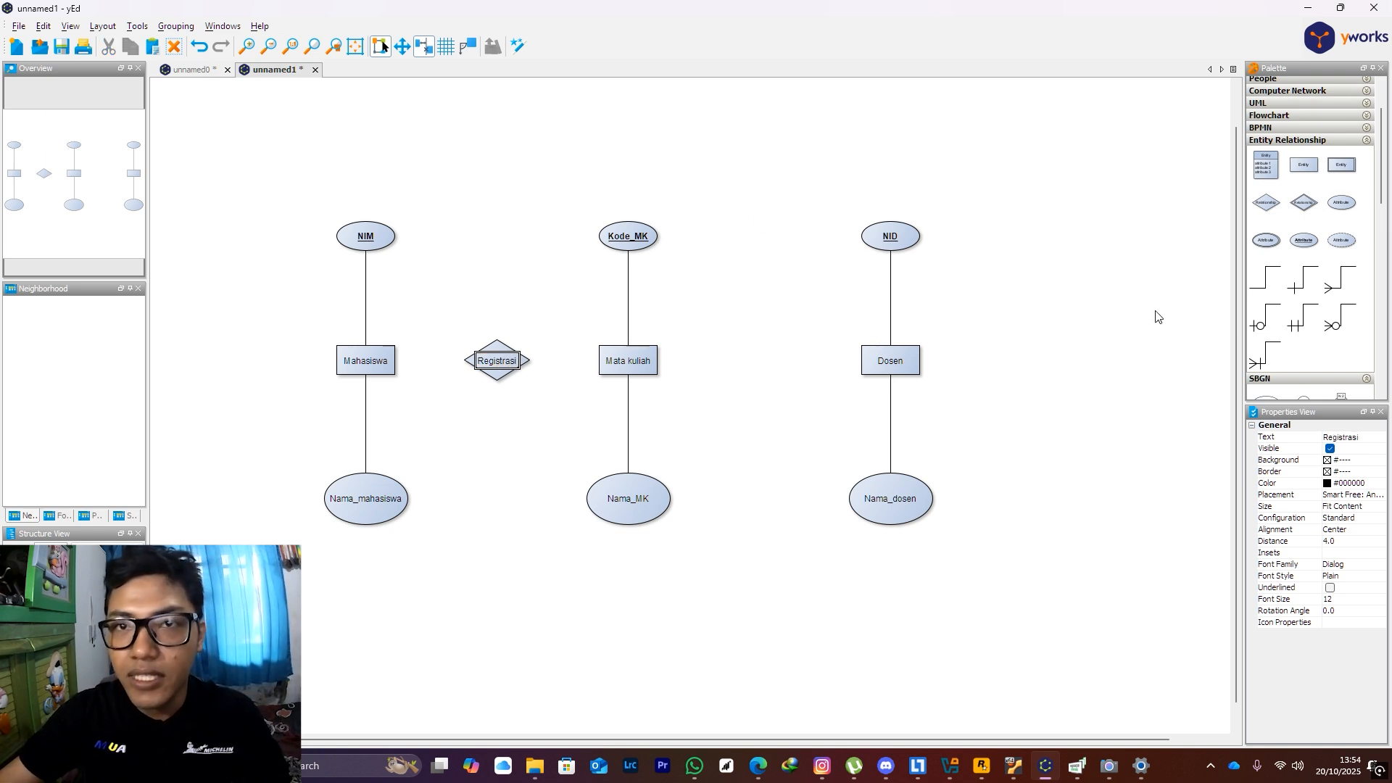
# Place a Relationship diamond between Mata kuliah and Dosen and label it "mengajar"
pyautogui.moveTo(1266, 203); pyautogui.dragTo(761, 362)
pyautogui.doubleClick(760, 362)
pyautogui.write('men')
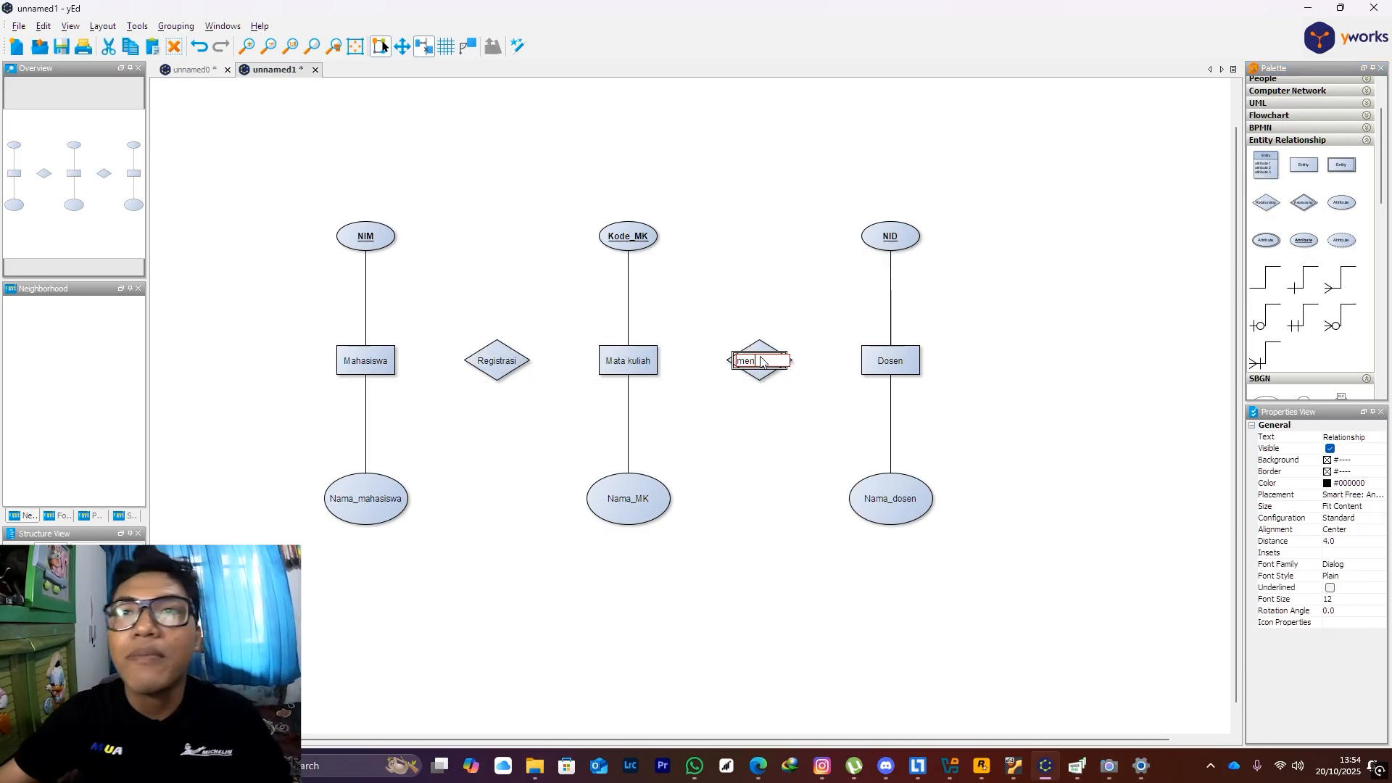
pyautogui.write('gajar')
pyautogui.press('Return')
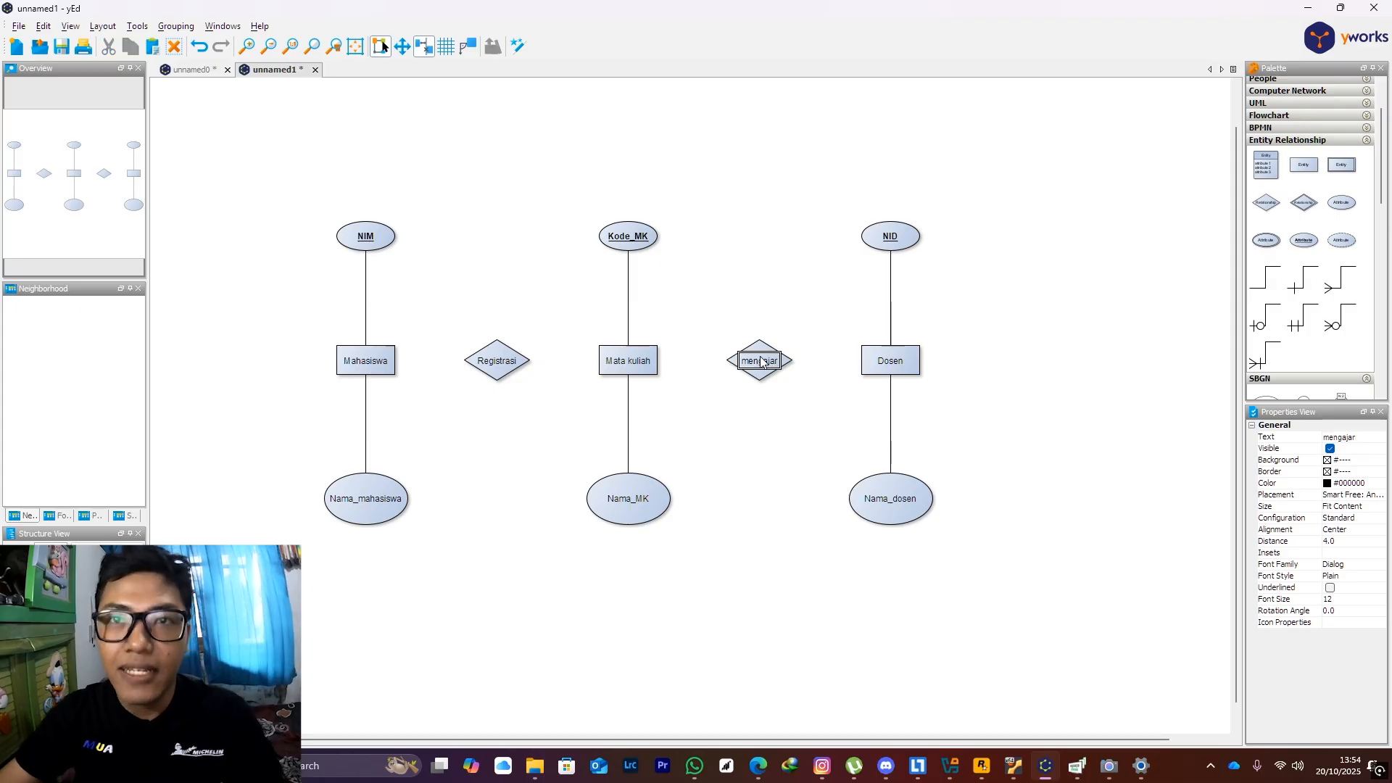
pyautogui.click(1100, 356)
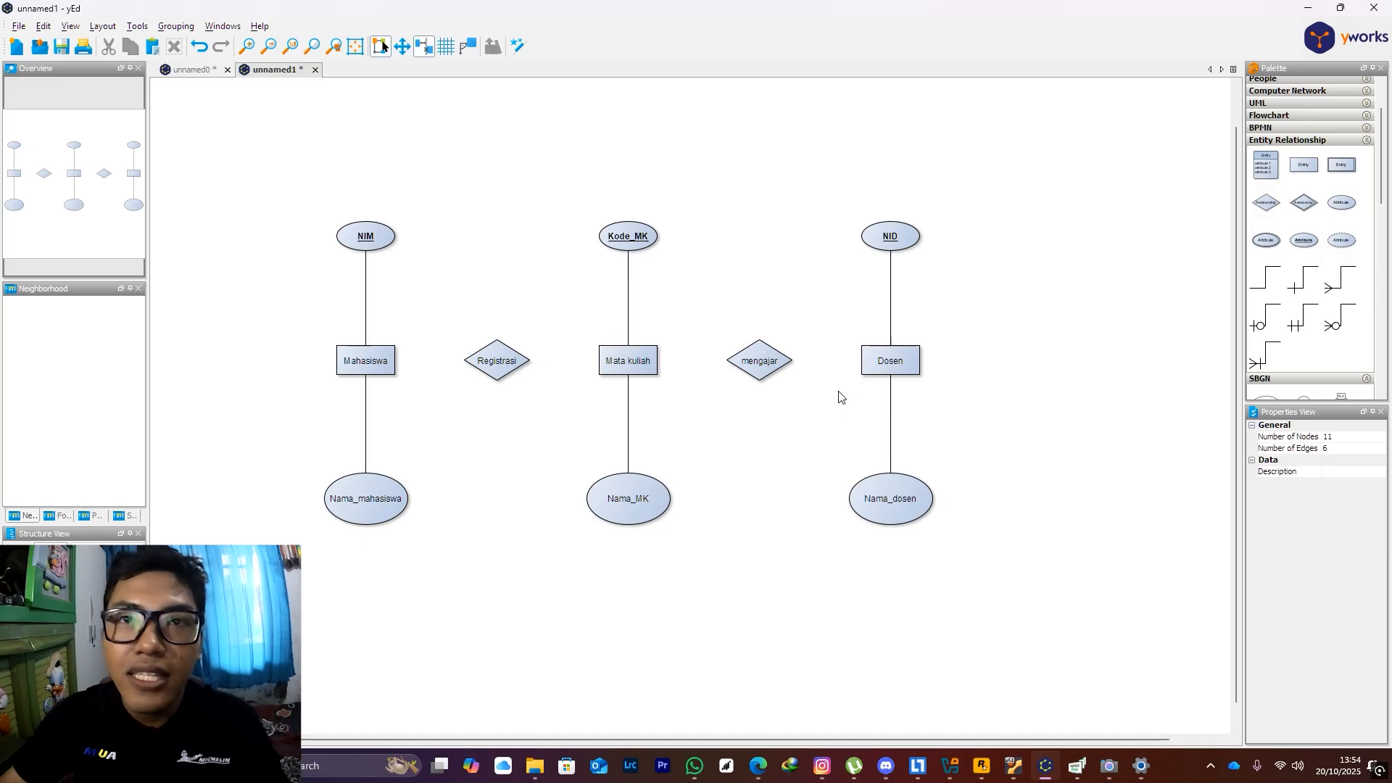
# Check the case text in the browser's assignment PDF for the cardinalities of each relationship, and return to yEd
pyautogui.hotkey('alt', 'Tab')
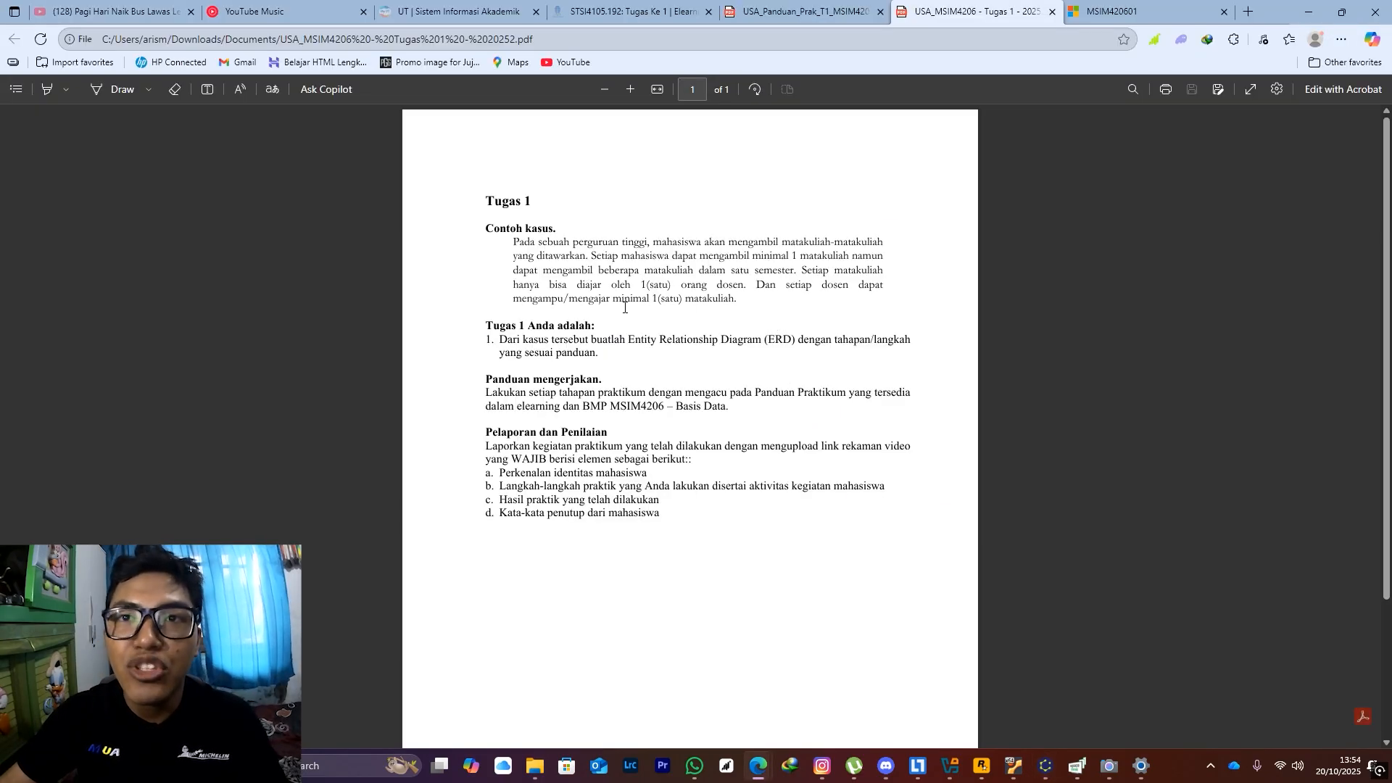
pyautogui.click(1013, 196)
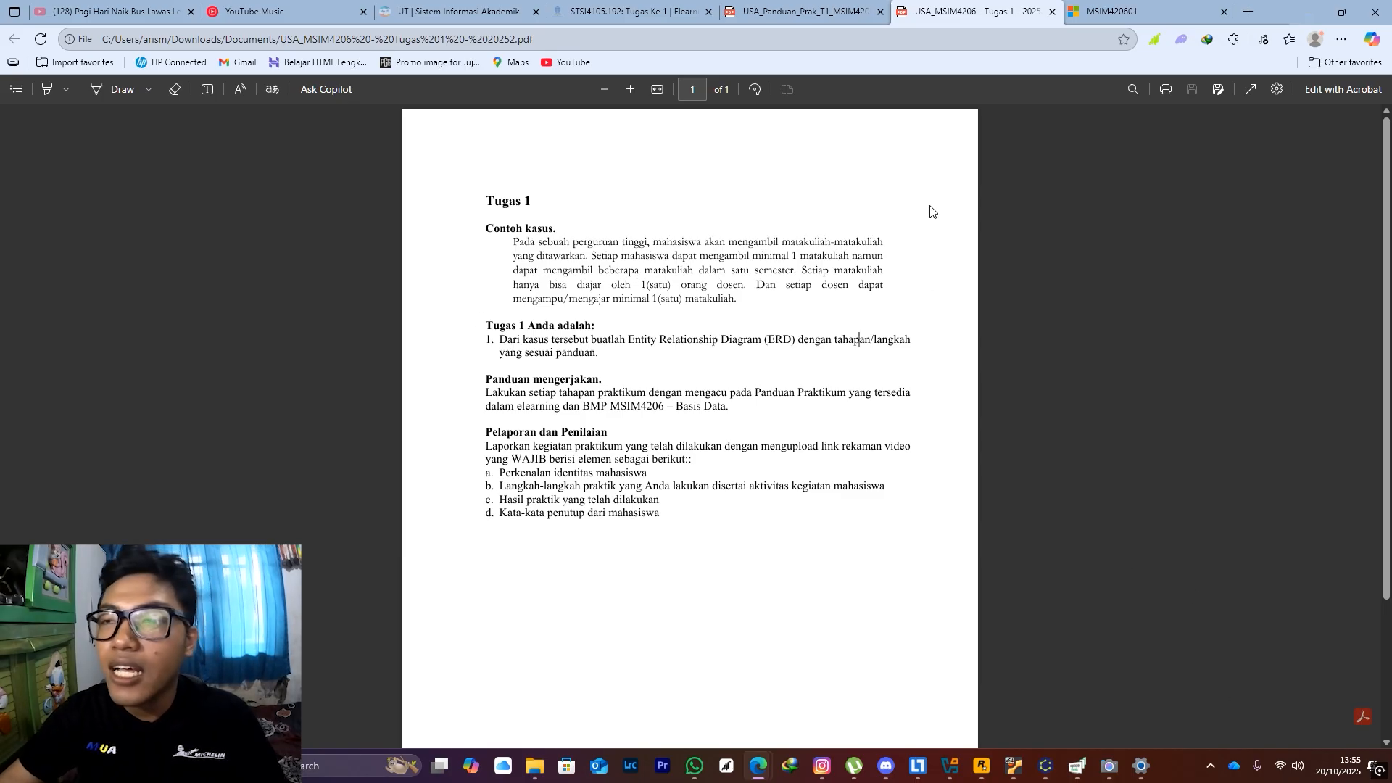
pyautogui.hotkey('alt', 'Tab')
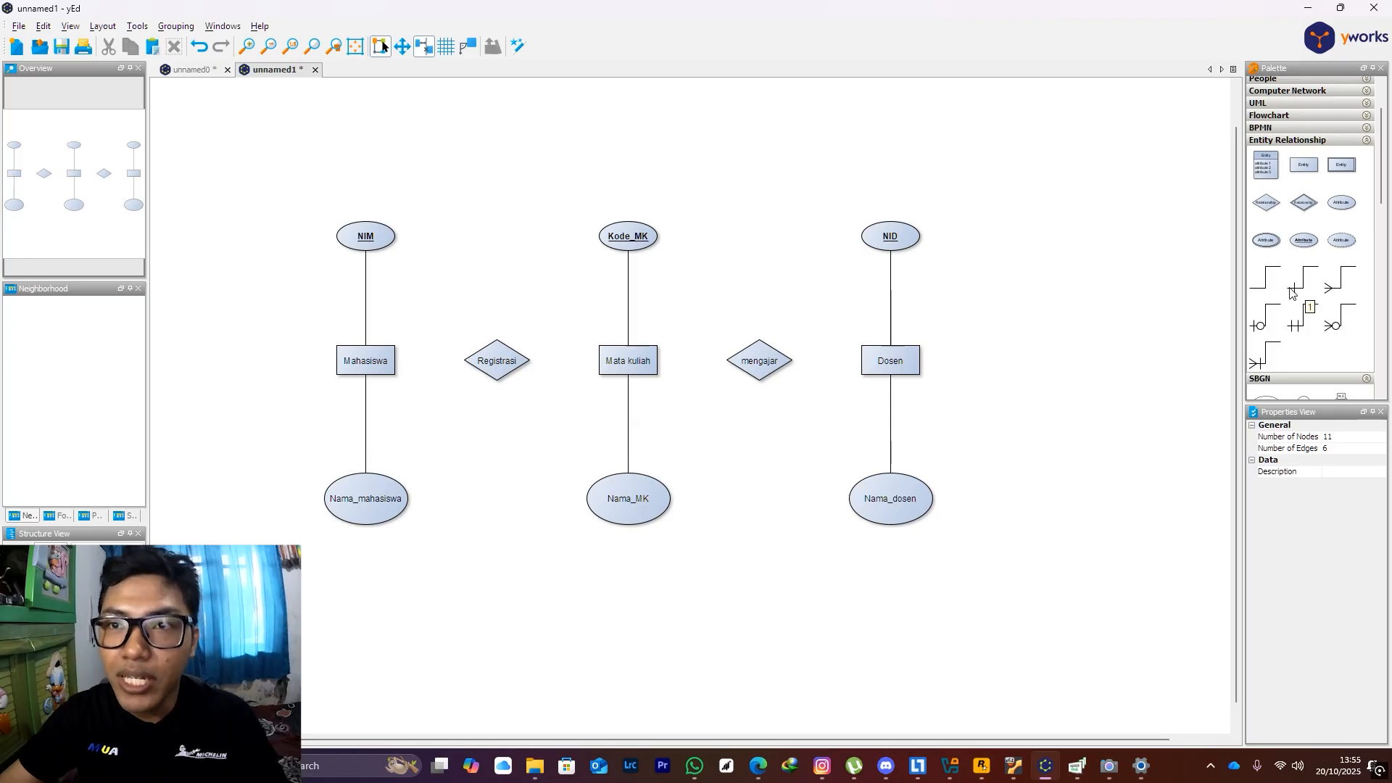
# Connect mengajar to Dosen with a double bar at the Dosen end, and to Mata kuliah with a barred crow's foot at the Mata kuliah end
pyautogui.moveTo(1304, 319); pyautogui.dragTo(788, 364)
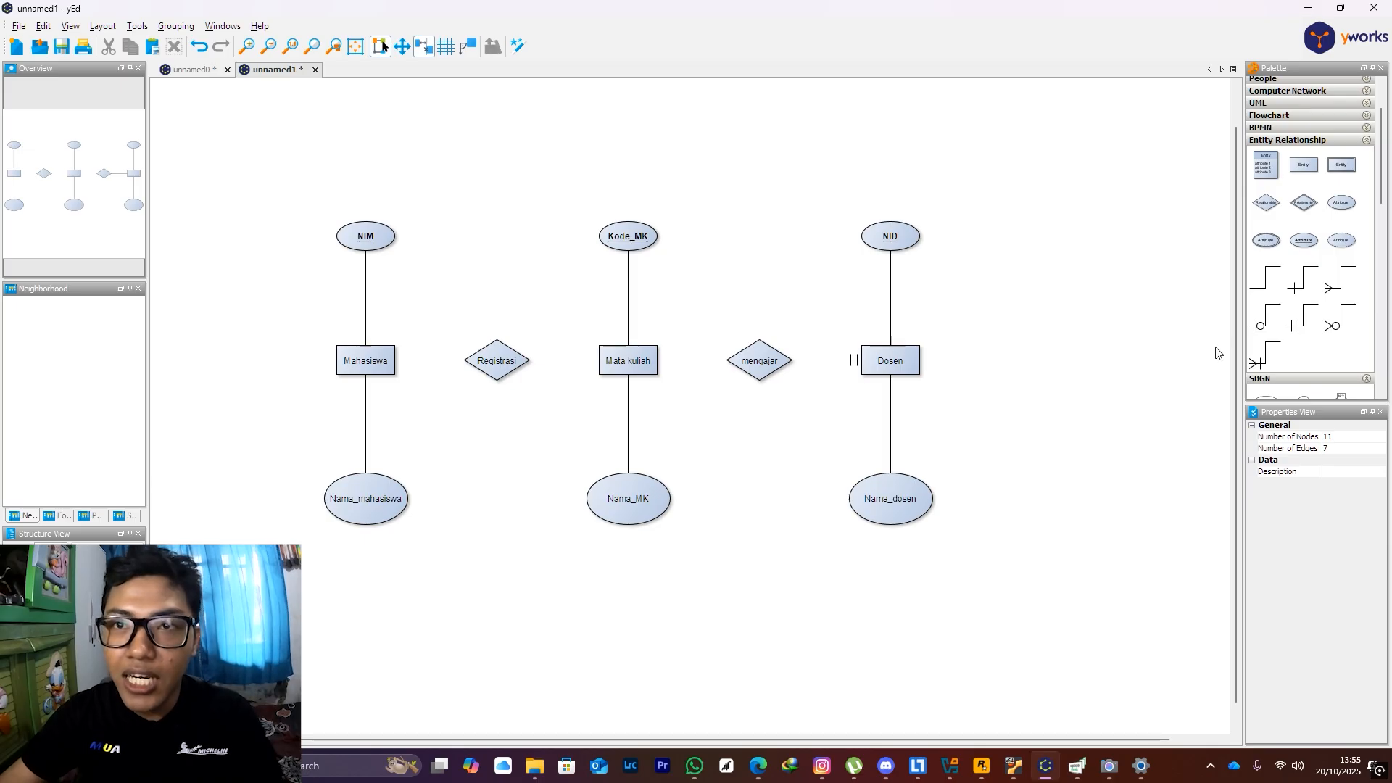
pyautogui.moveTo(1262, 354); pyautogui.dragTo(657, 359)
pyautogui.click(732, 360)
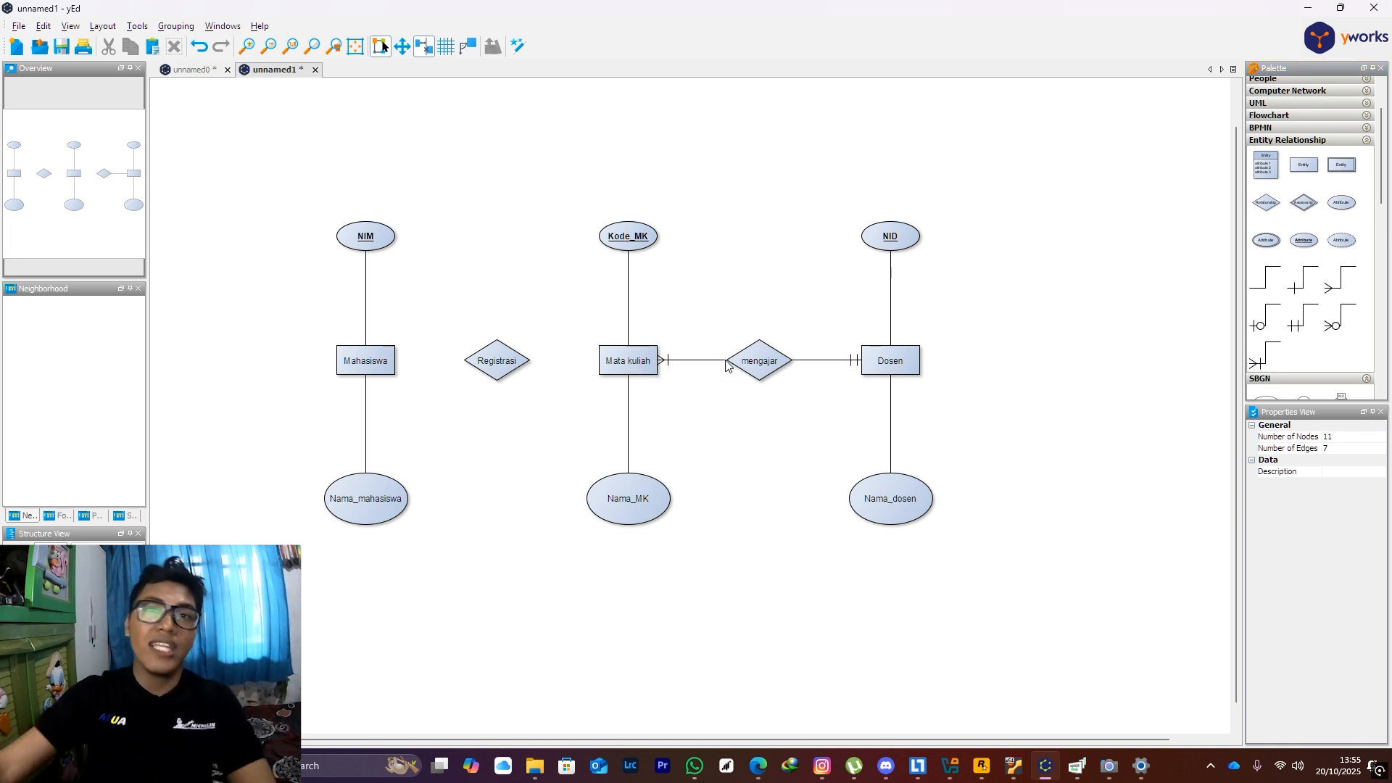
pyautogui.click(749, 361)
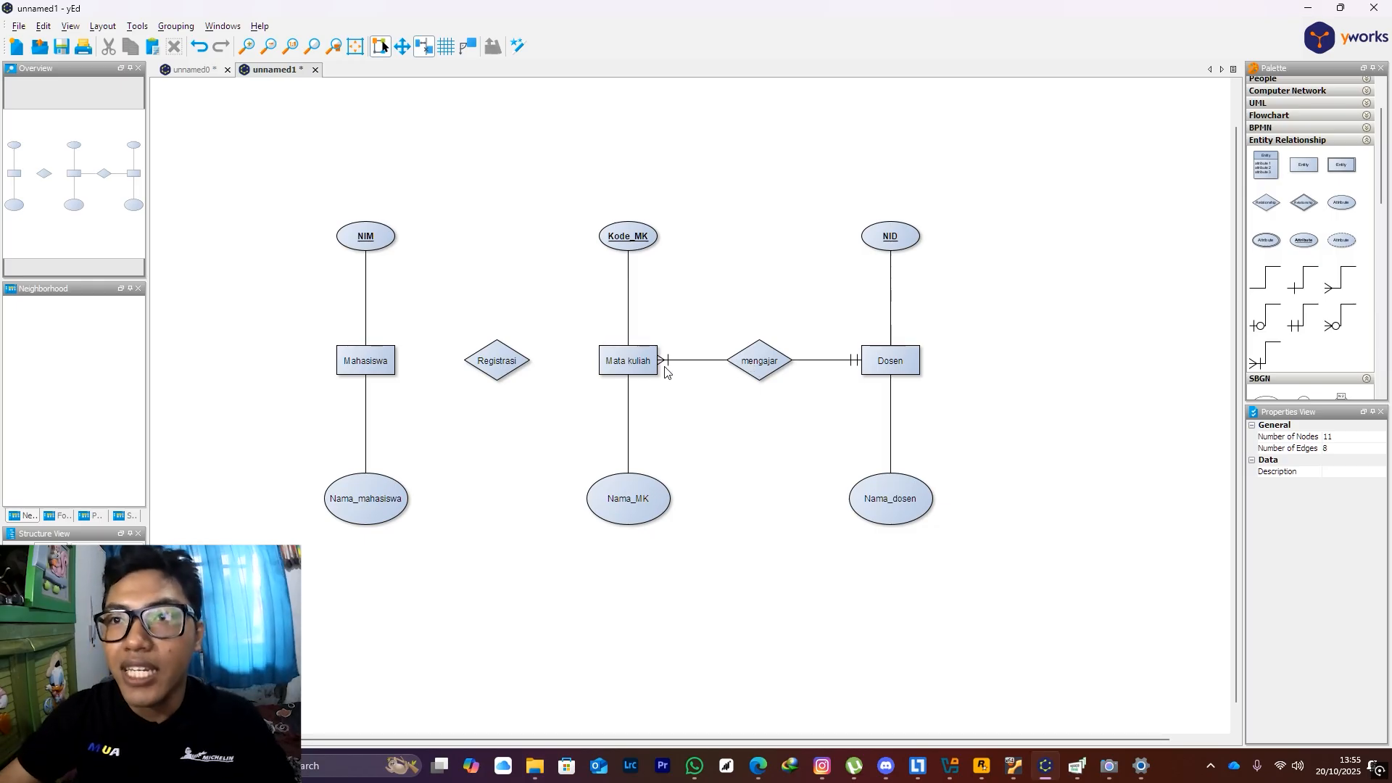
# Connect Mahasiswa to the Registrasi diamond with a line that has a barred crow's foot at the Mahasiswa end
pyautogui.scroll(2, 668, 368)
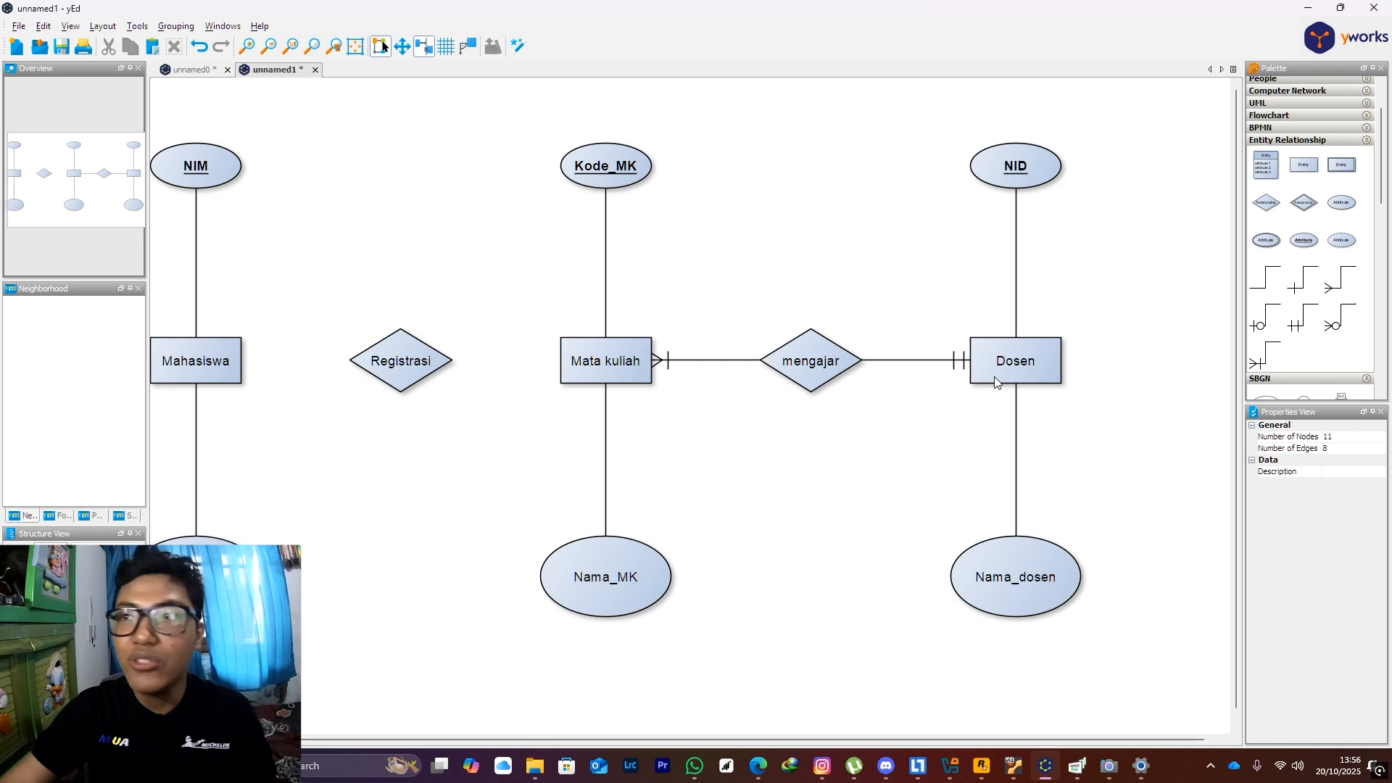
pyautogui.scroll(-1, 556, 362)
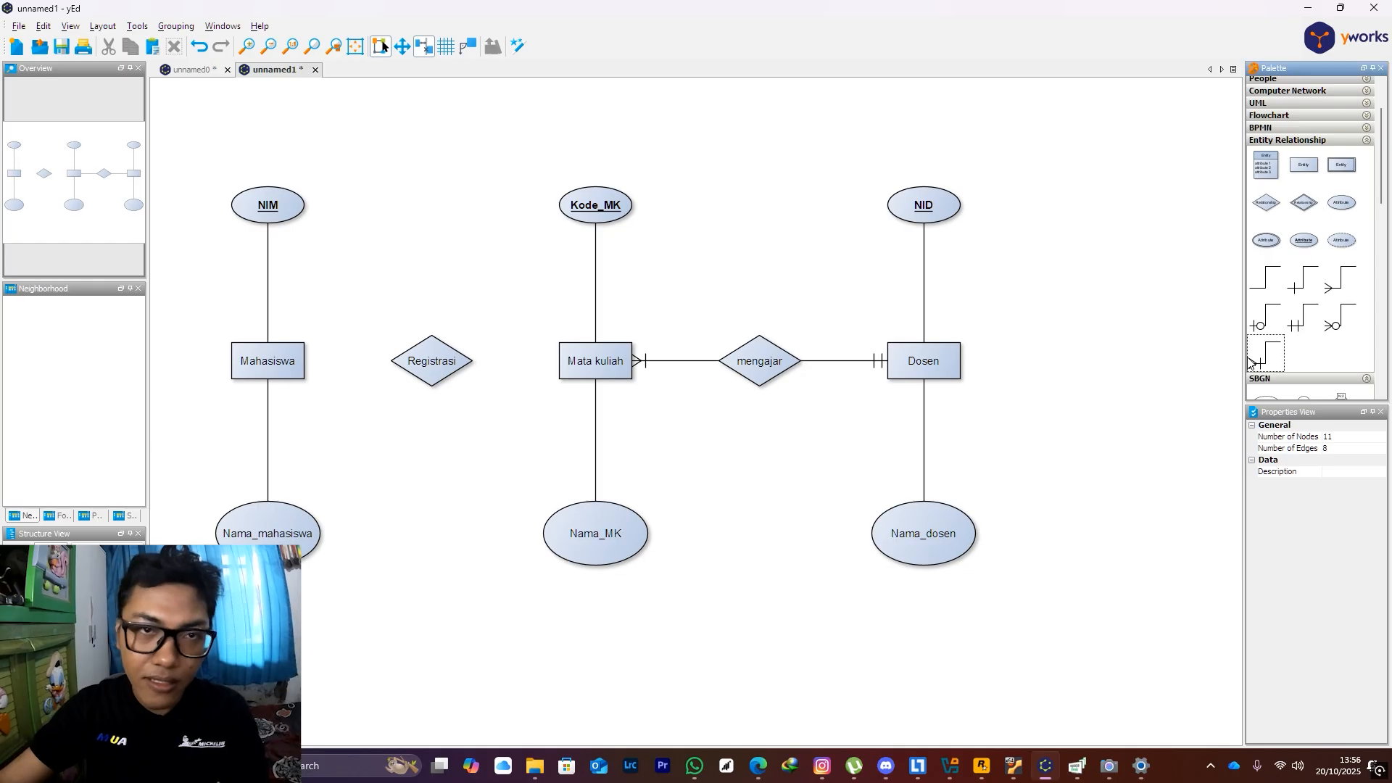
pyautogui.moveTo(294, 359); pyautogui.dragTo(393, 364)
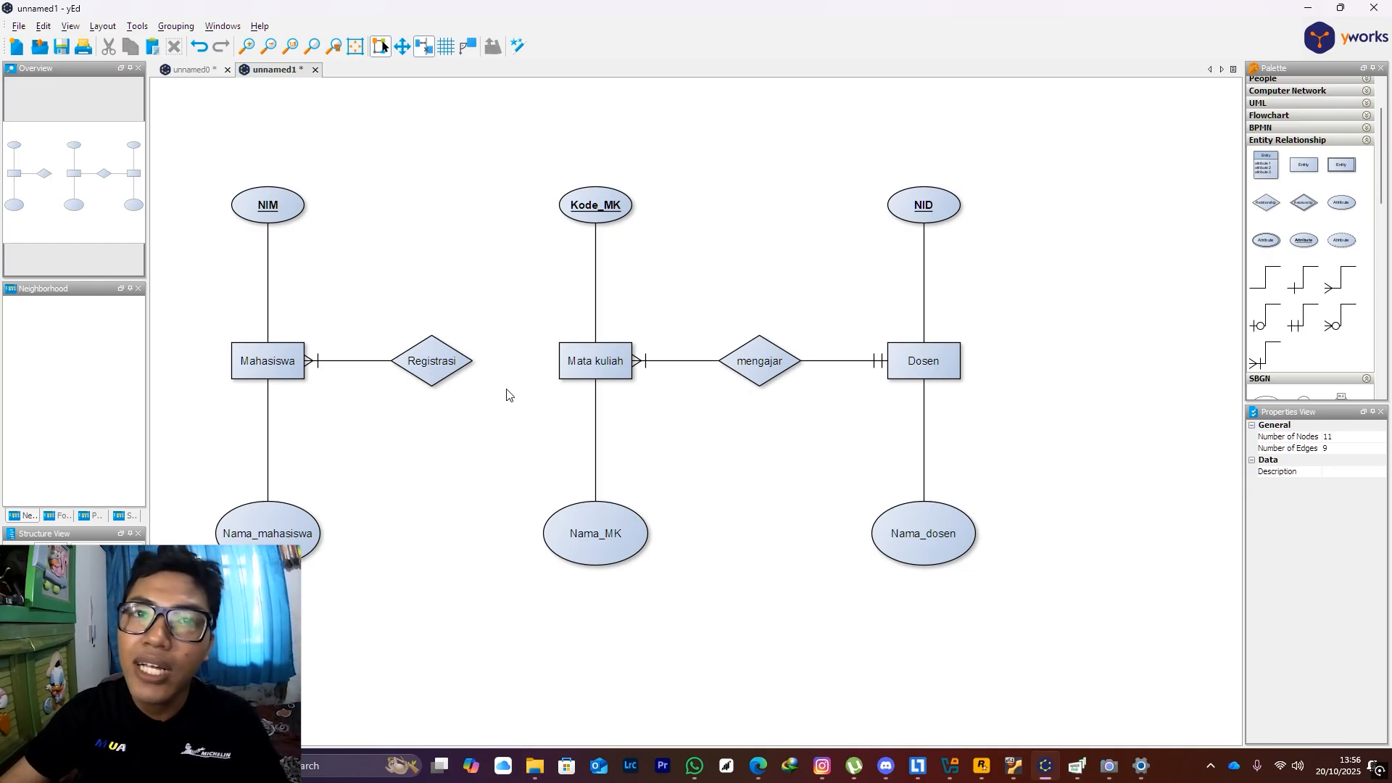
# Connect Registrasi to Mata kuliah with a plain crow's foot at the Mata kuliah end, and select the whole diagram
pyautogui.moveTo(1336, 284); pyautogui.dragTo(441, 352)
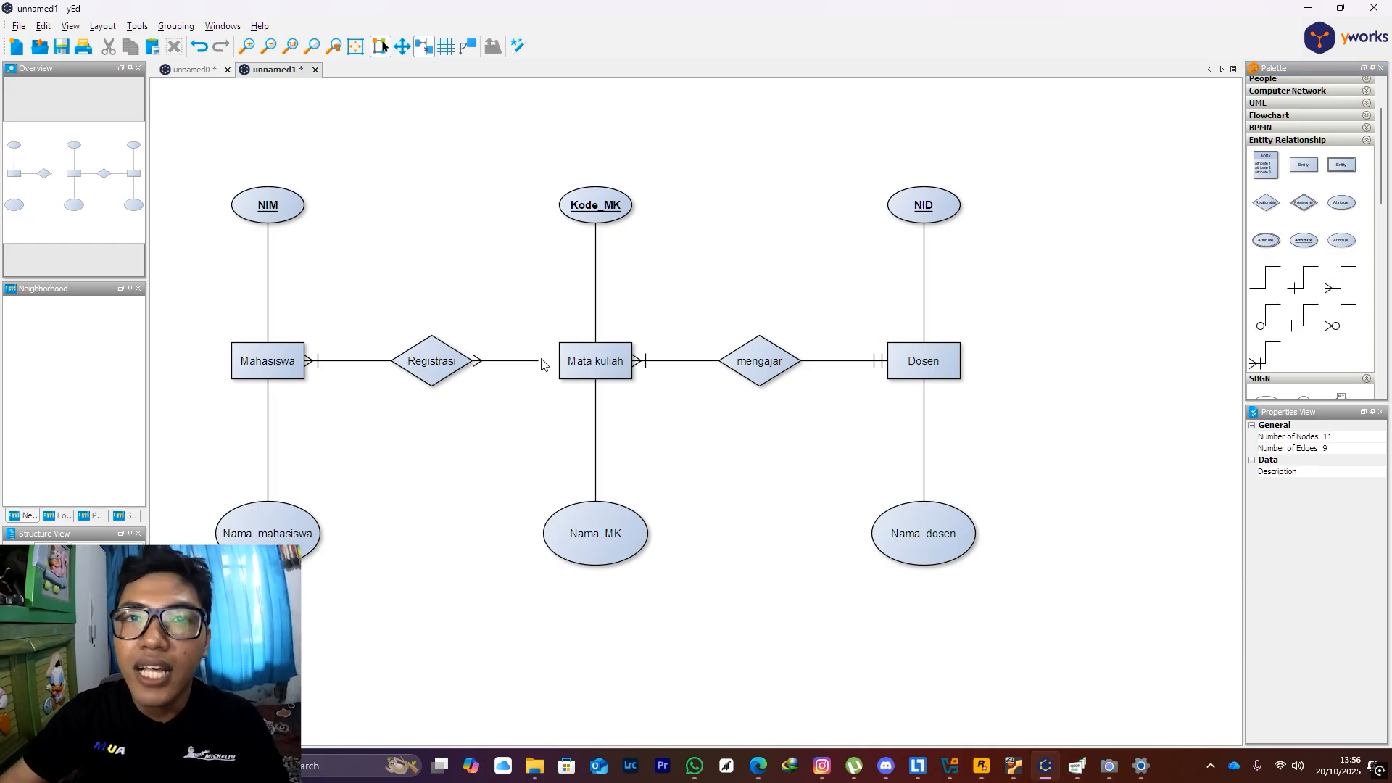
pyautogui.rightClick(529, 360)
pyautogui.moveTo(1338, 282); pyautogui.dragTo(591, 360)
pyautogui.click(441, 360)
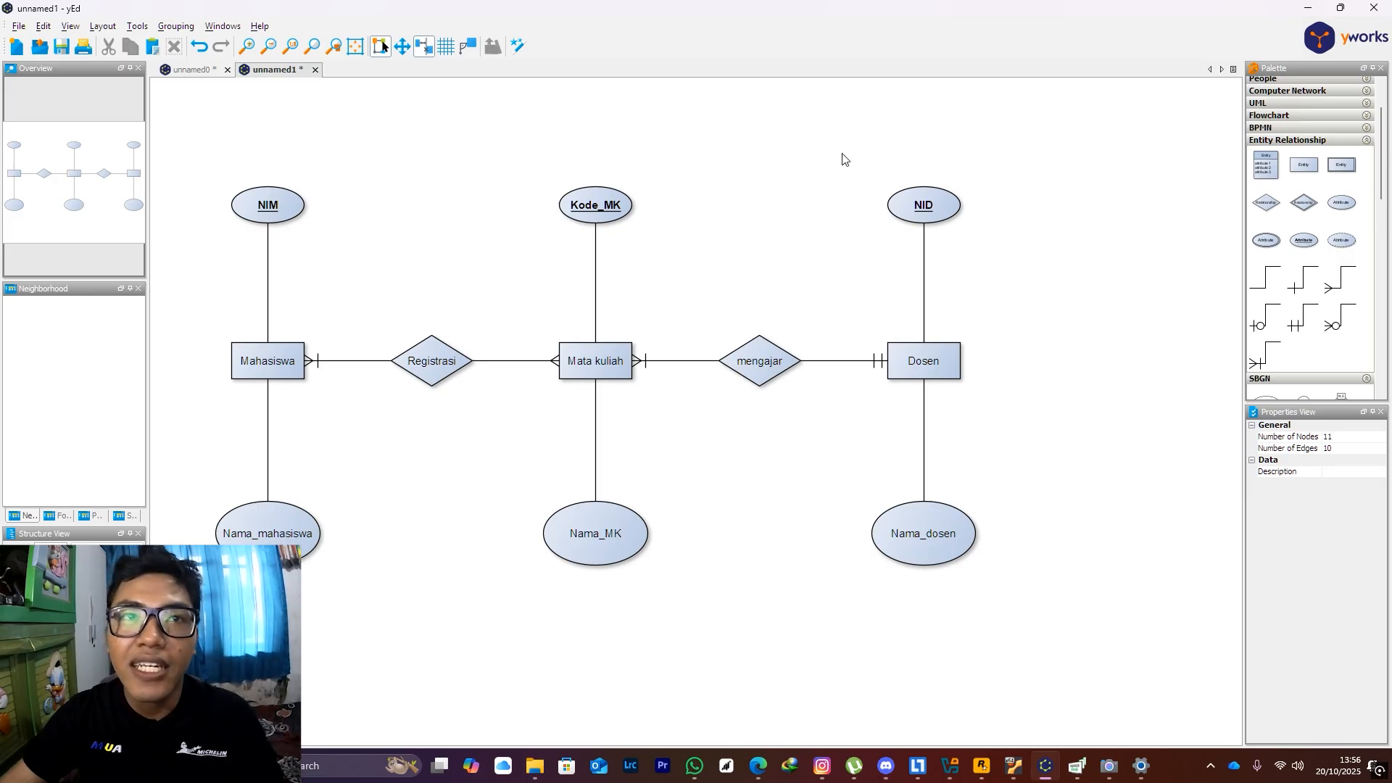
pyautogui.moveTo(1022, 179); pyautogui.dragTo(231, 611)
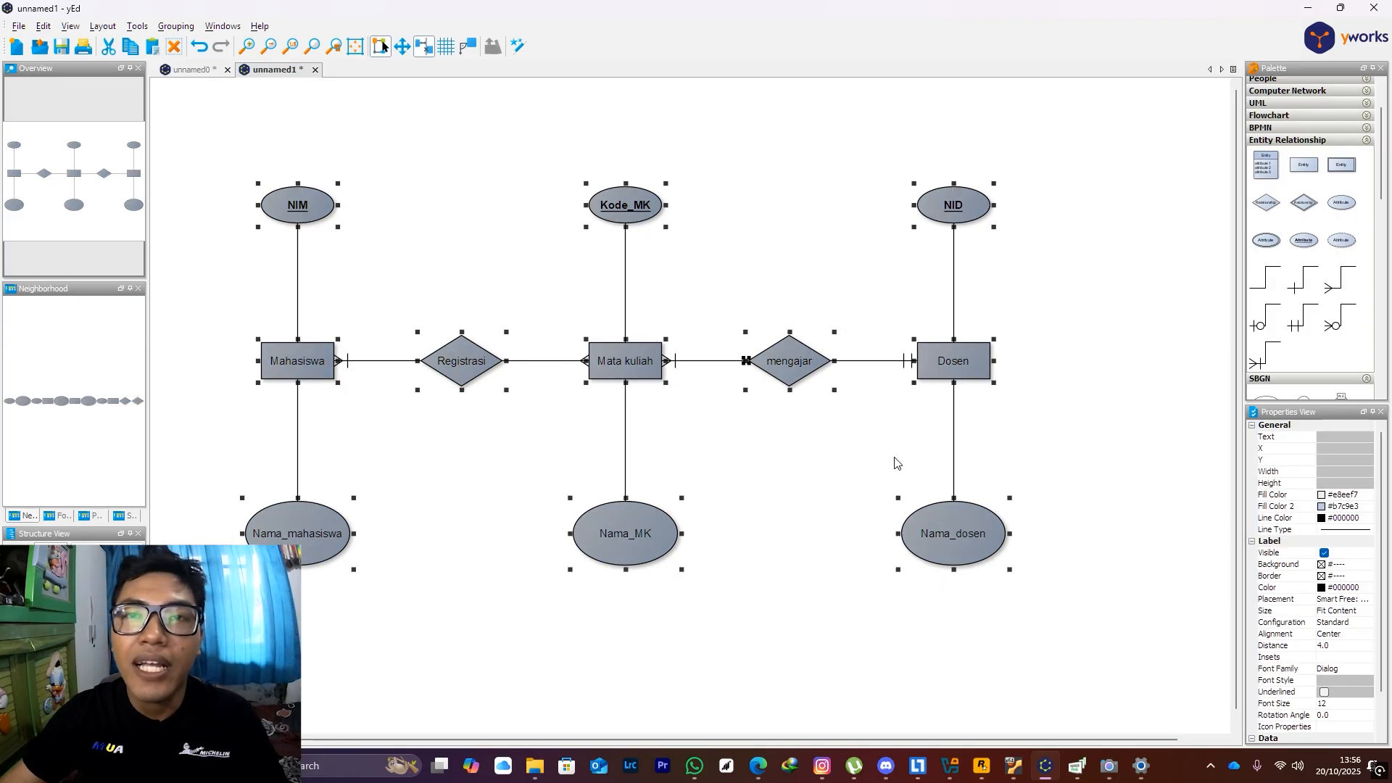
pyautogui.click(1055, 370)
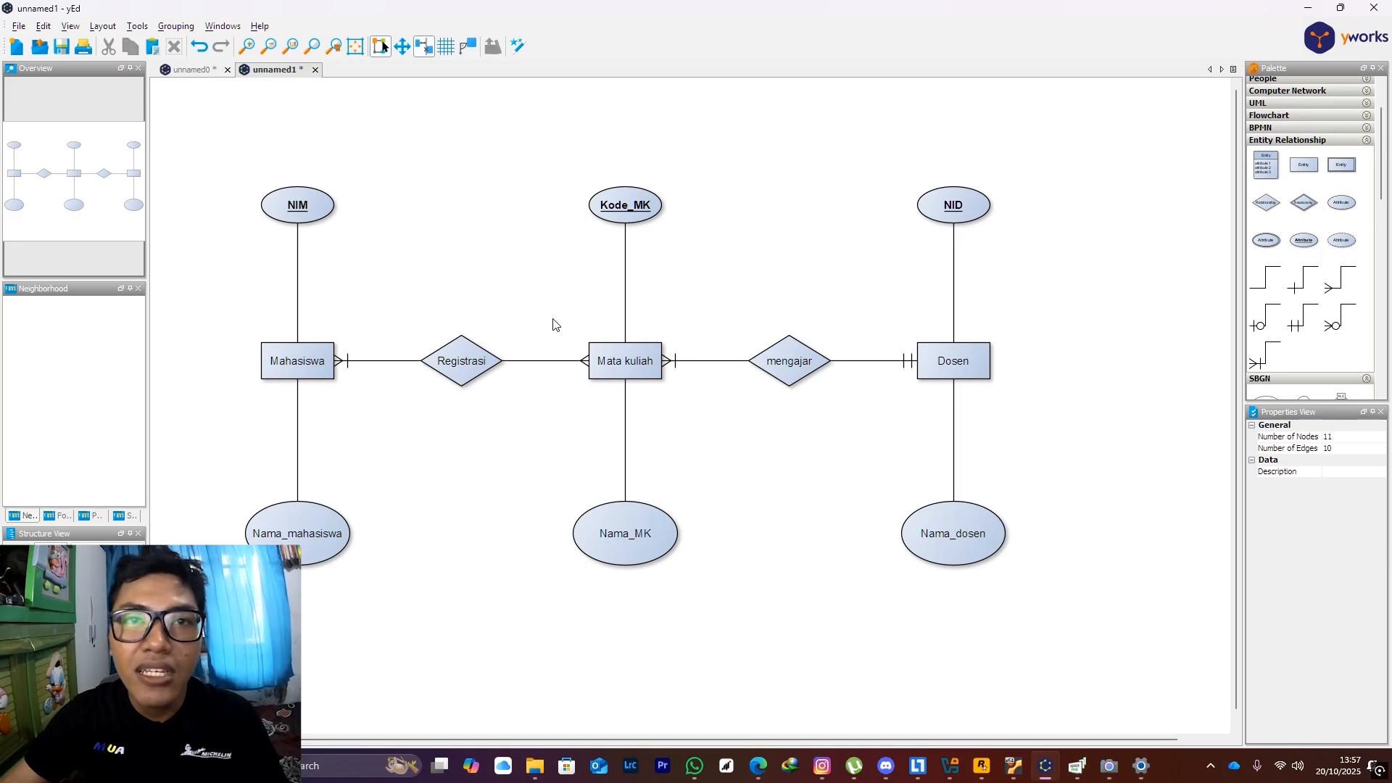
pyautogui.moveTo(598, 296); pyautogui.dragTo(323, 401)
pyautogui.click(496, 211)
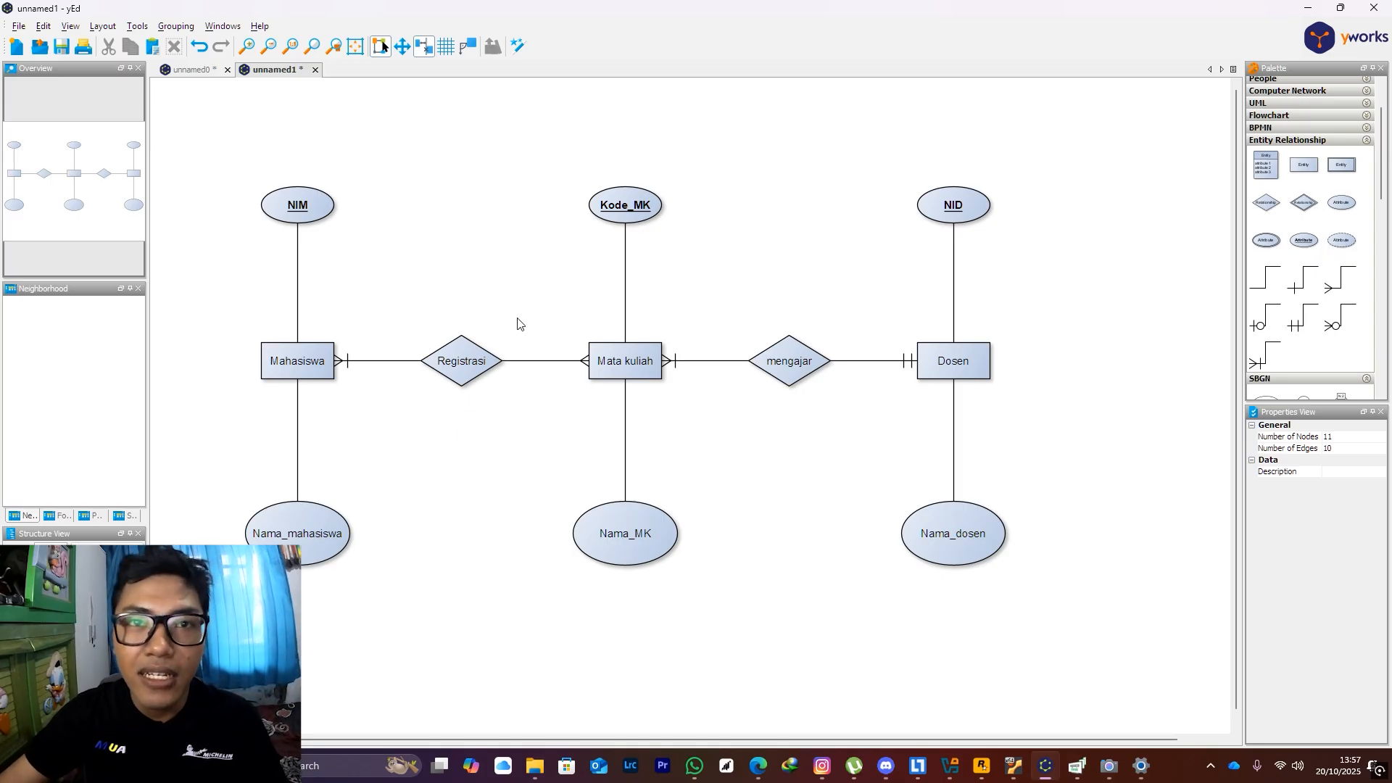
pyautogui.scroll(-1, 509, 429)
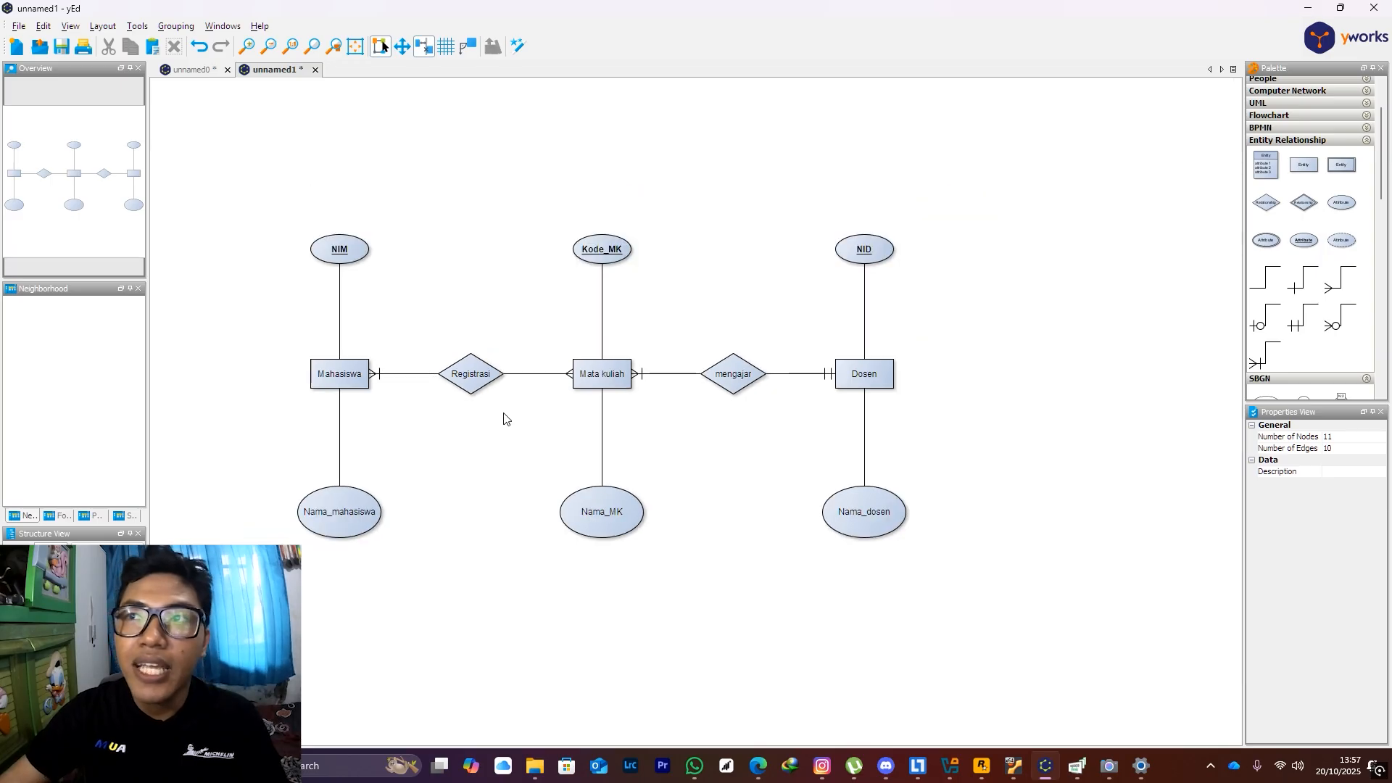
pyautogui.scroll(2, 493, 330)
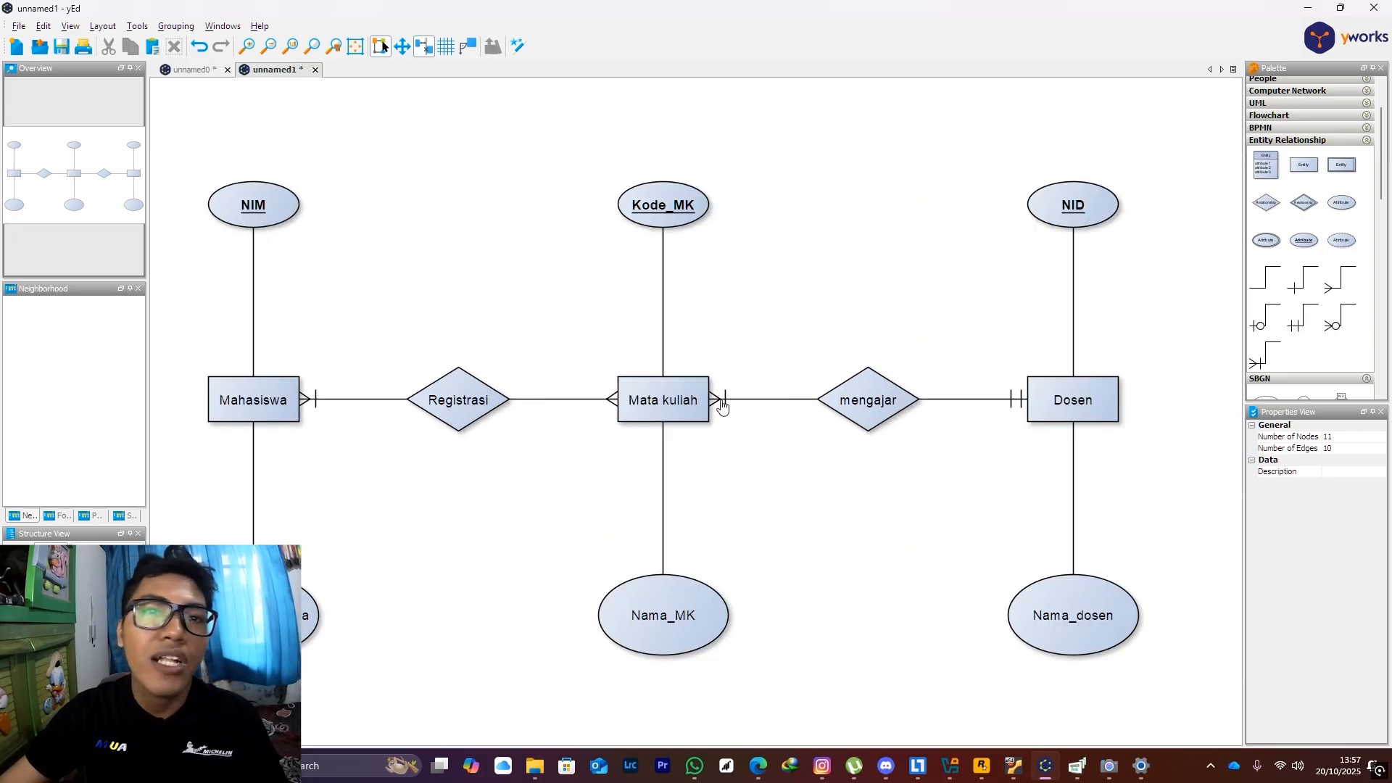
# Place a new entity below the Registrasi diamond, and delete the diamond together with its connections
pyautogui.moveTo(1304, 167); pyautogui.dragTo(459, 566)
pyautogui.scroll(-2, 484, 408)
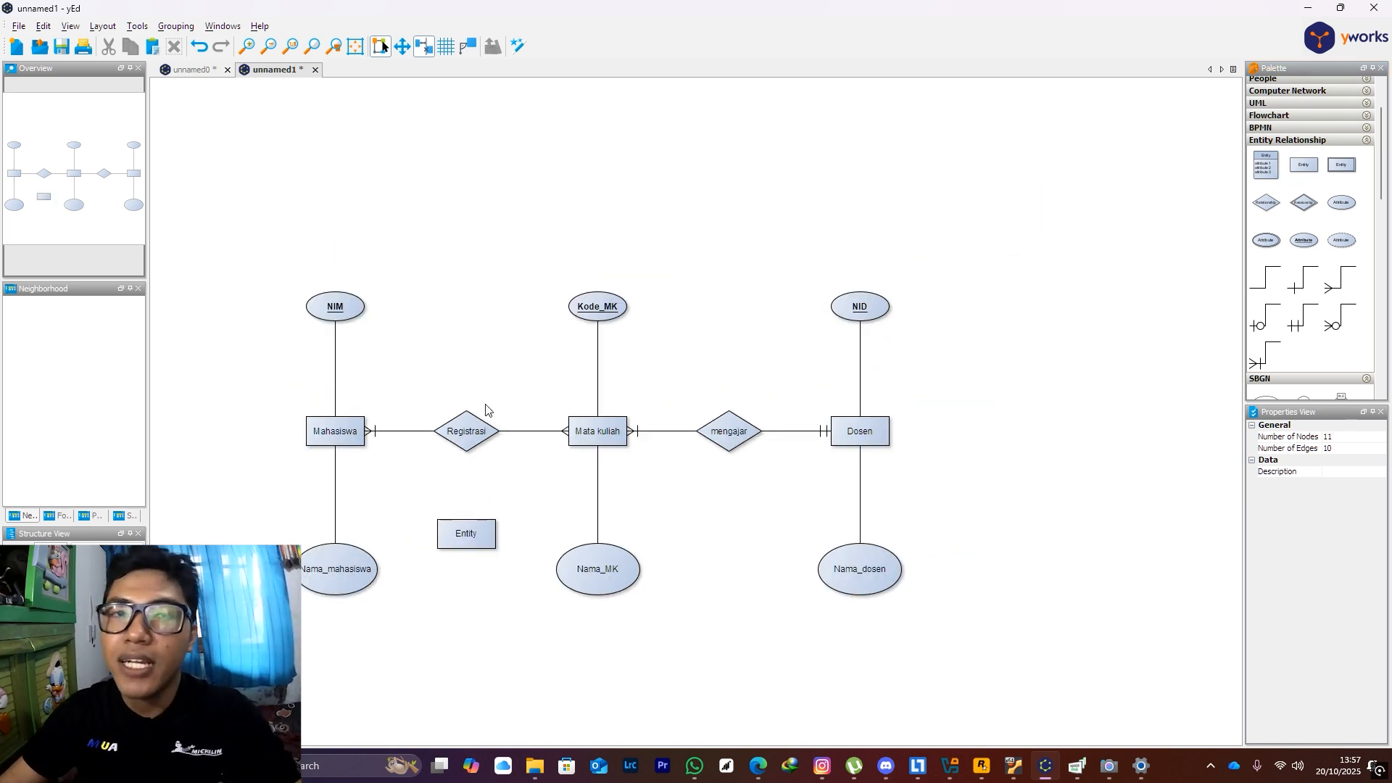
pyautogui.scroll(2, 482, 410)
pyautogui.scroll(1, 477, 415)
pyautogui.click(470, 428)
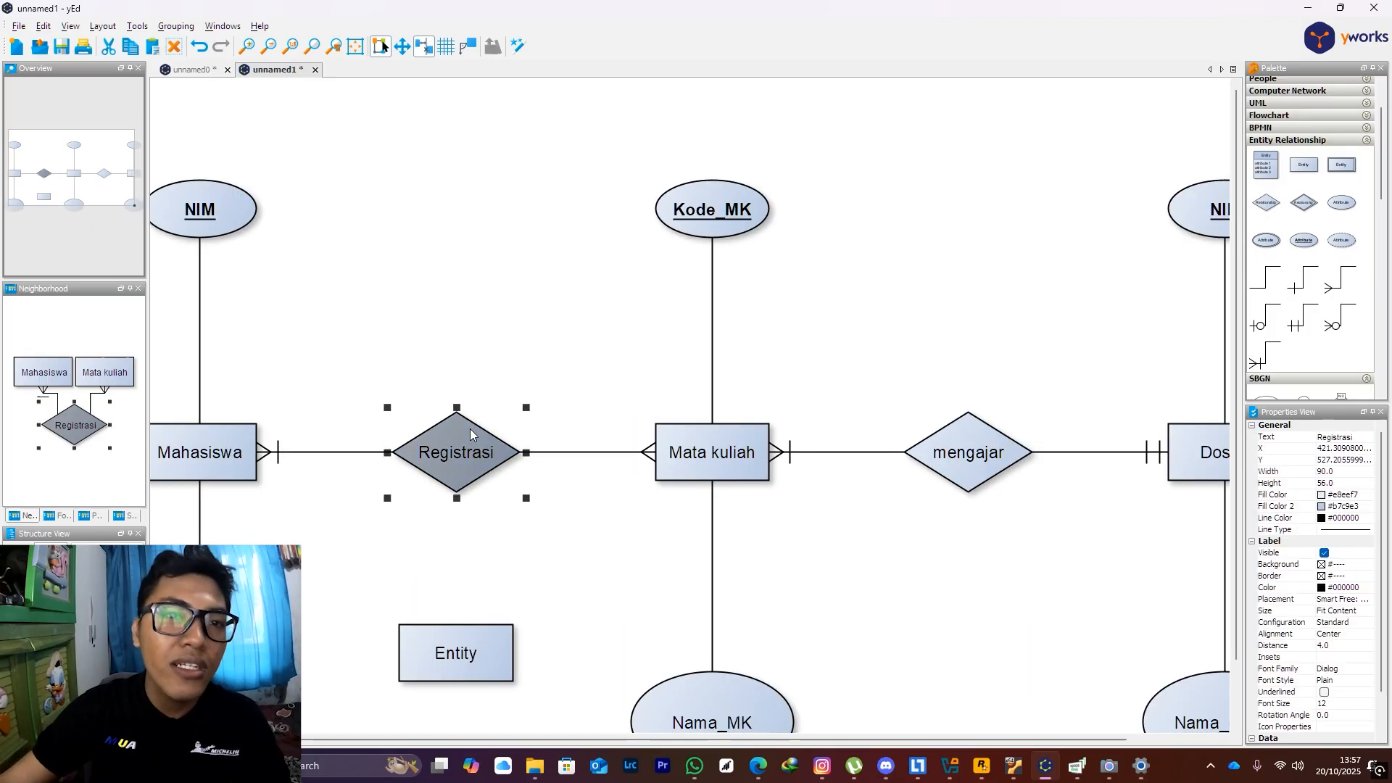
pyautogui.press('Delete')
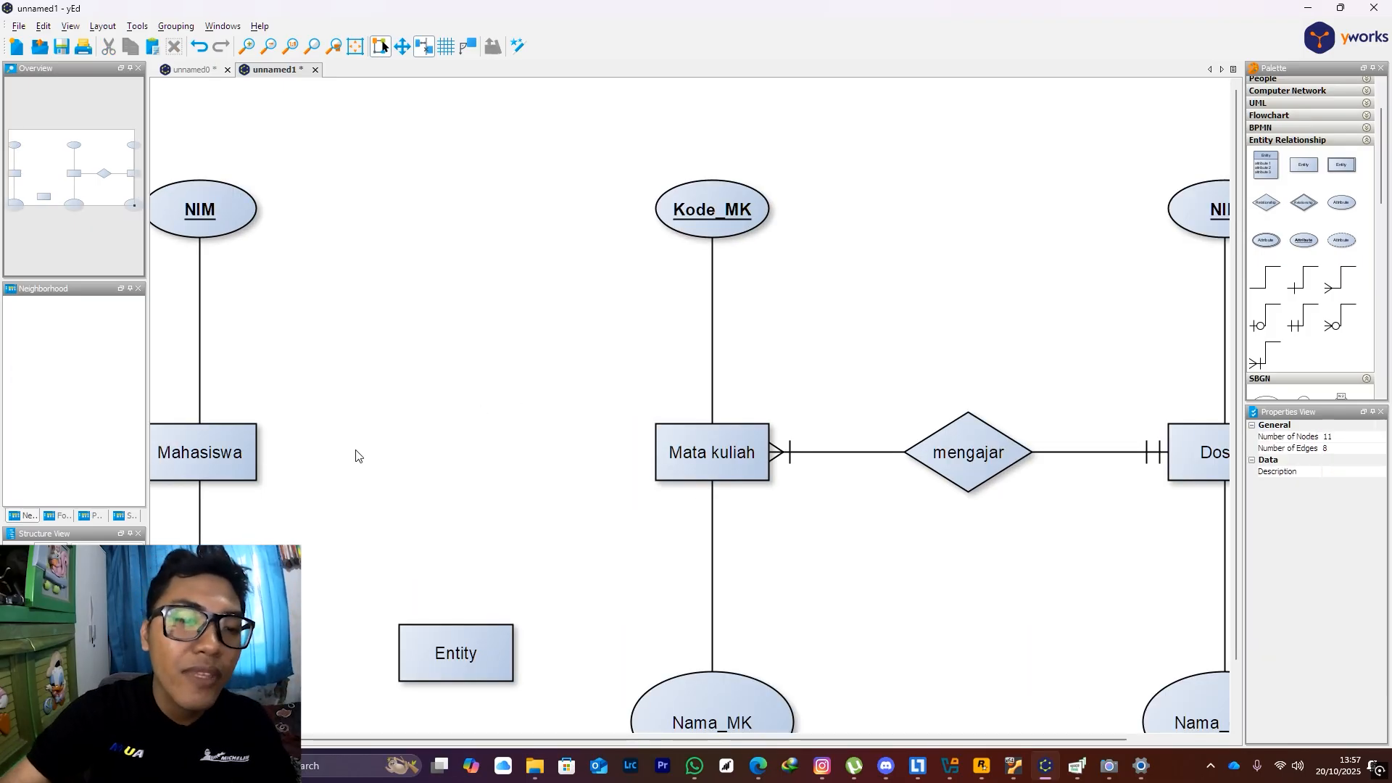
# Label the new entity between Mahasiswa and Mata kuliah "Registrasi MK"
pyautogui.scroll(-1, 410, 510)
pyautogui.doubleClick(449, 600)
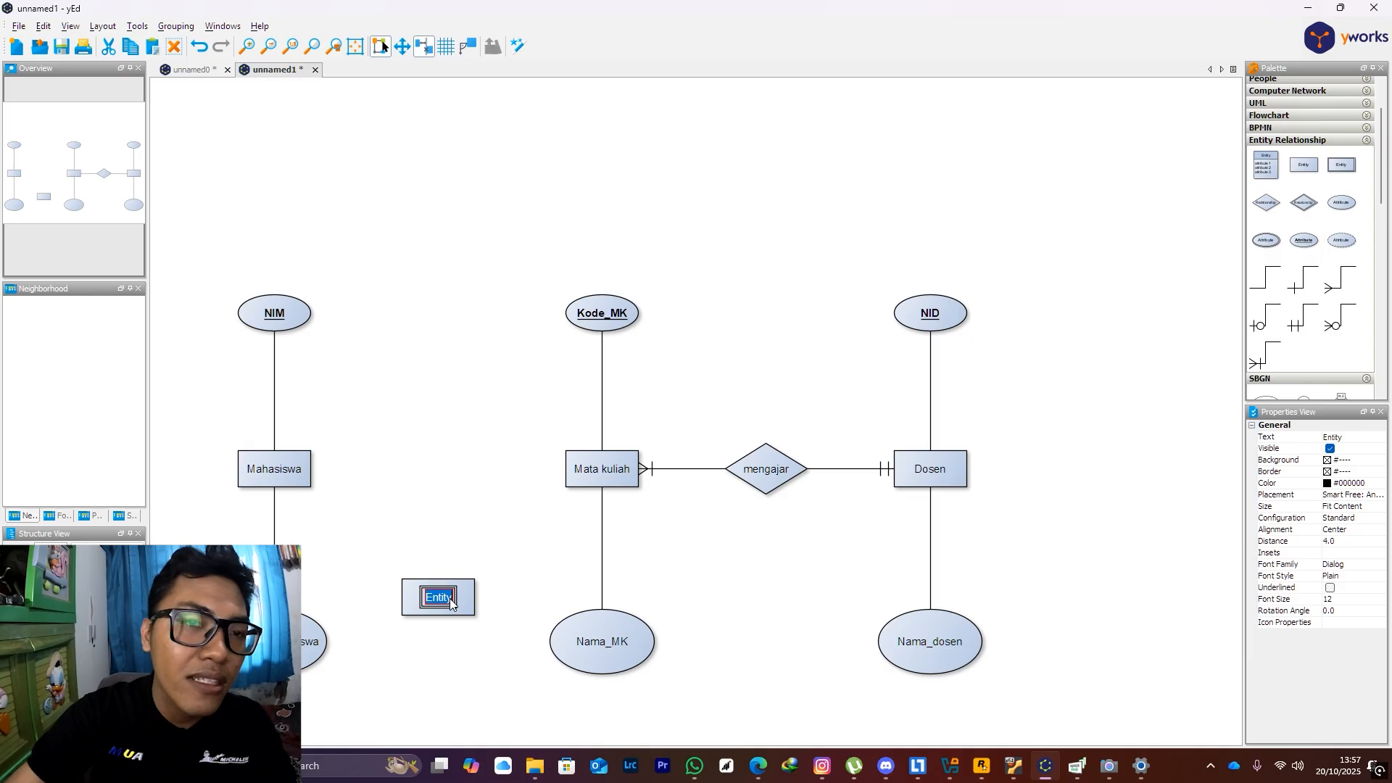
pyautogui.write('re')
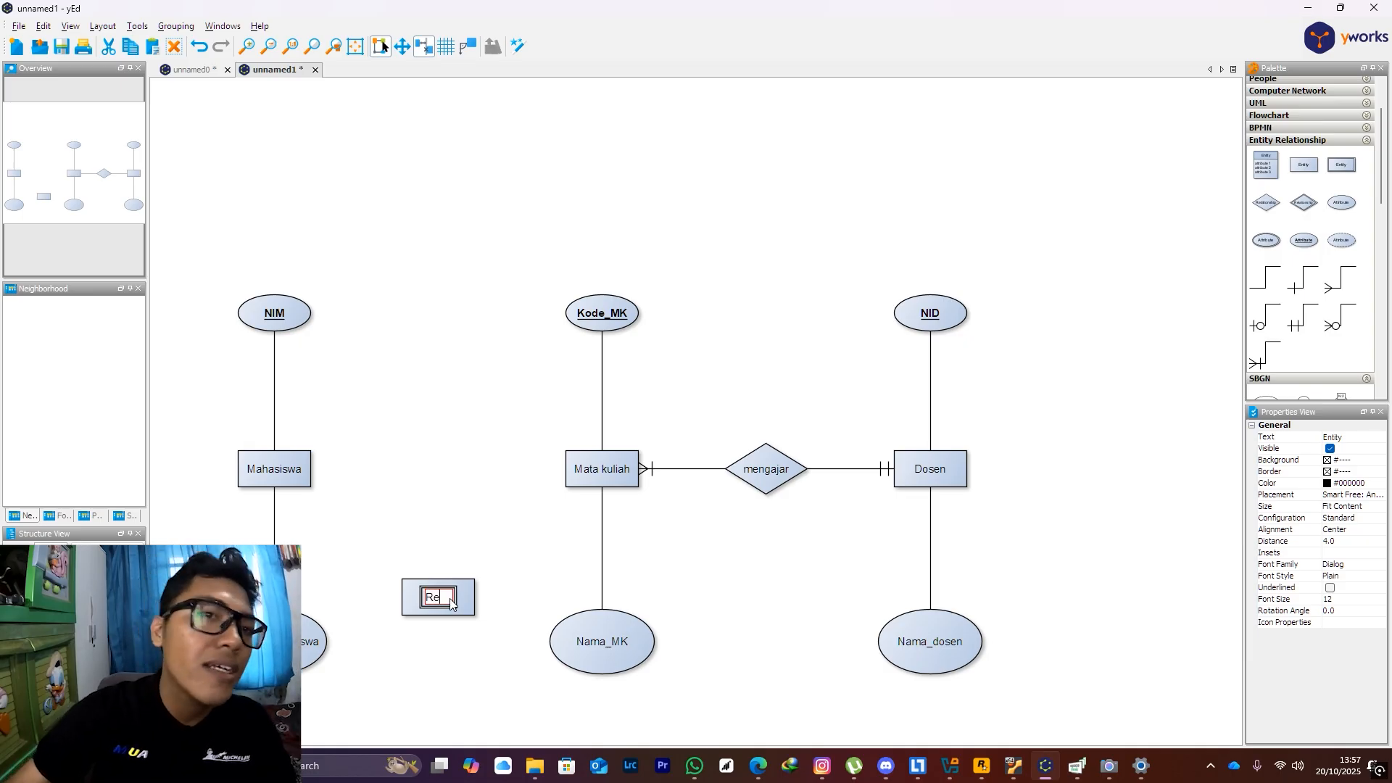
pyautogui.write('gistrasi')
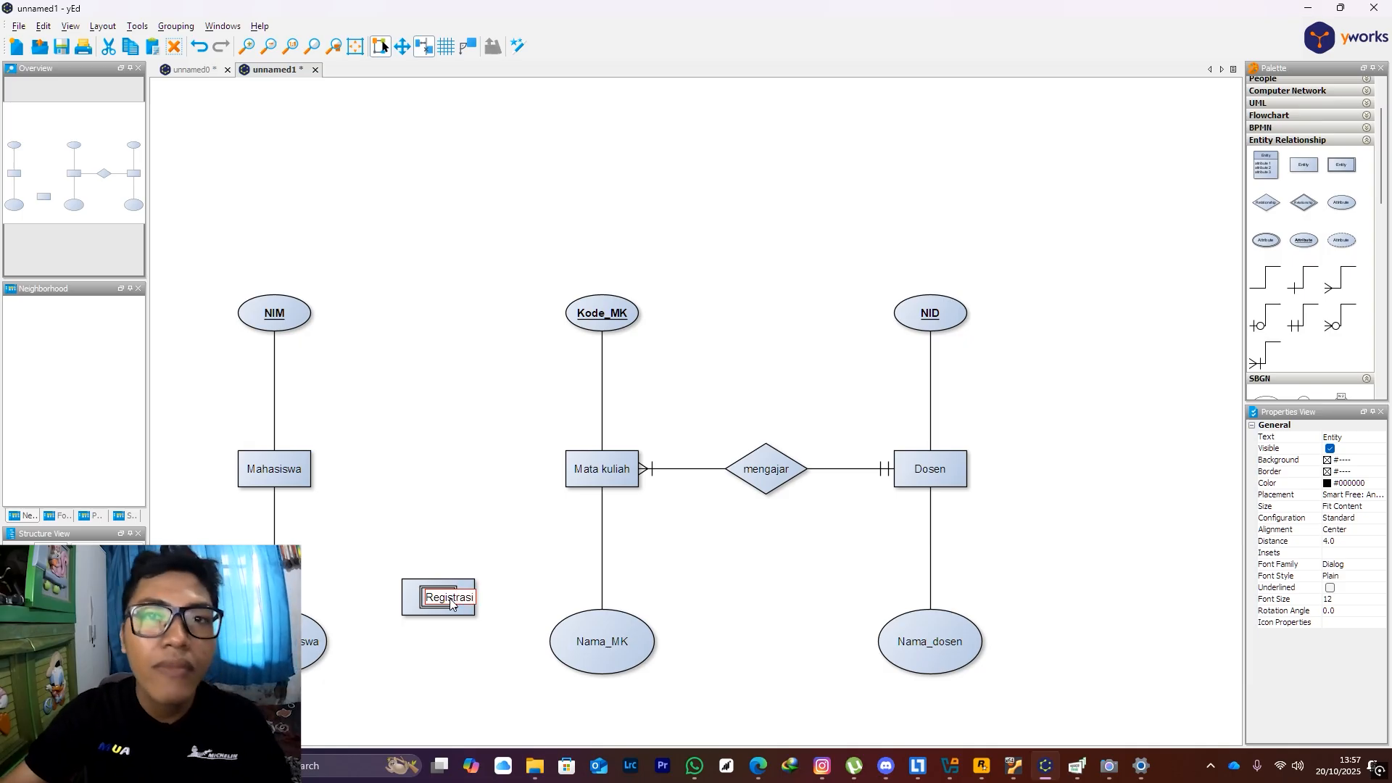
pyautogui.write(' MK')
pyautogui.press('Return')
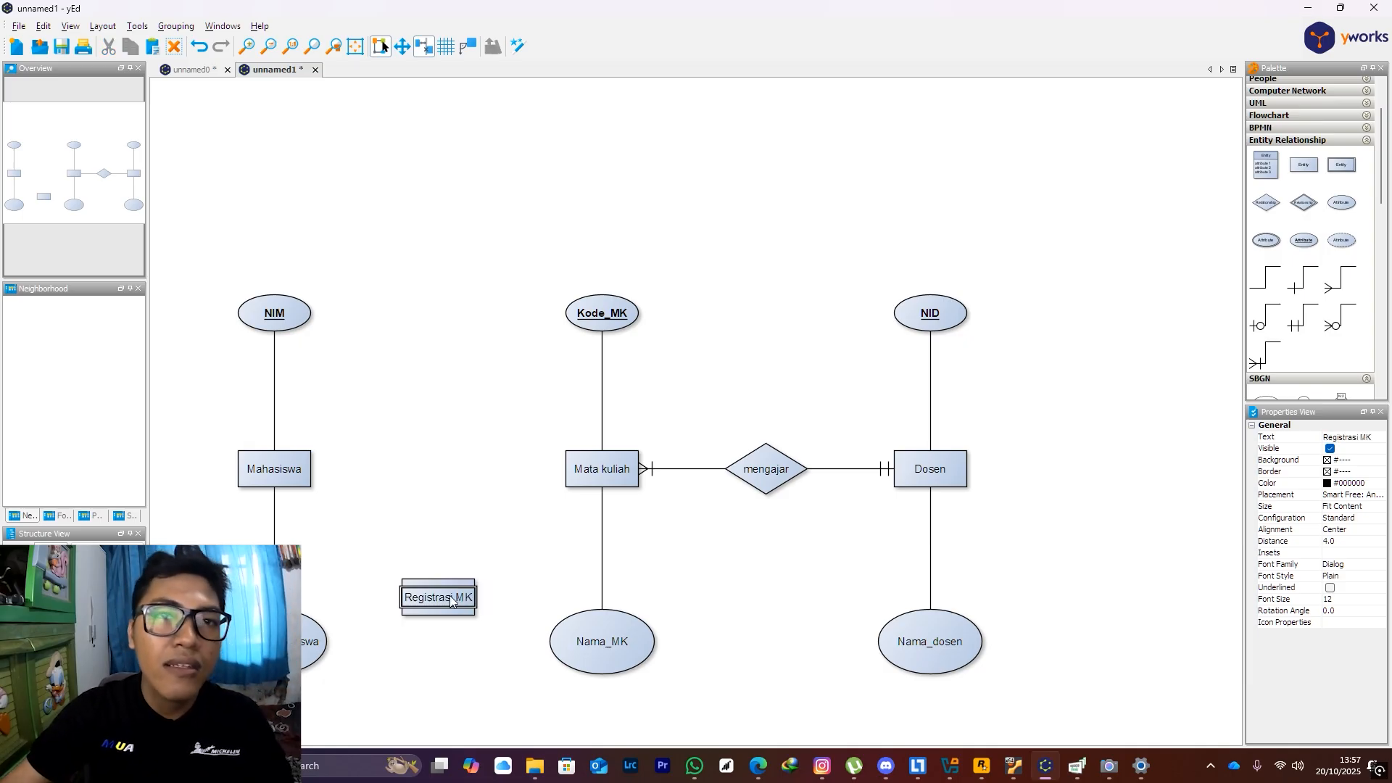
pyautogui.click(456, 529)
# Place two underlined key attributes side by side below the Registrasi MK entity, aligned at the same height
pyautogui.scroll(-1, 458, 525)
pyautogui.scroll(2, 464, 524)
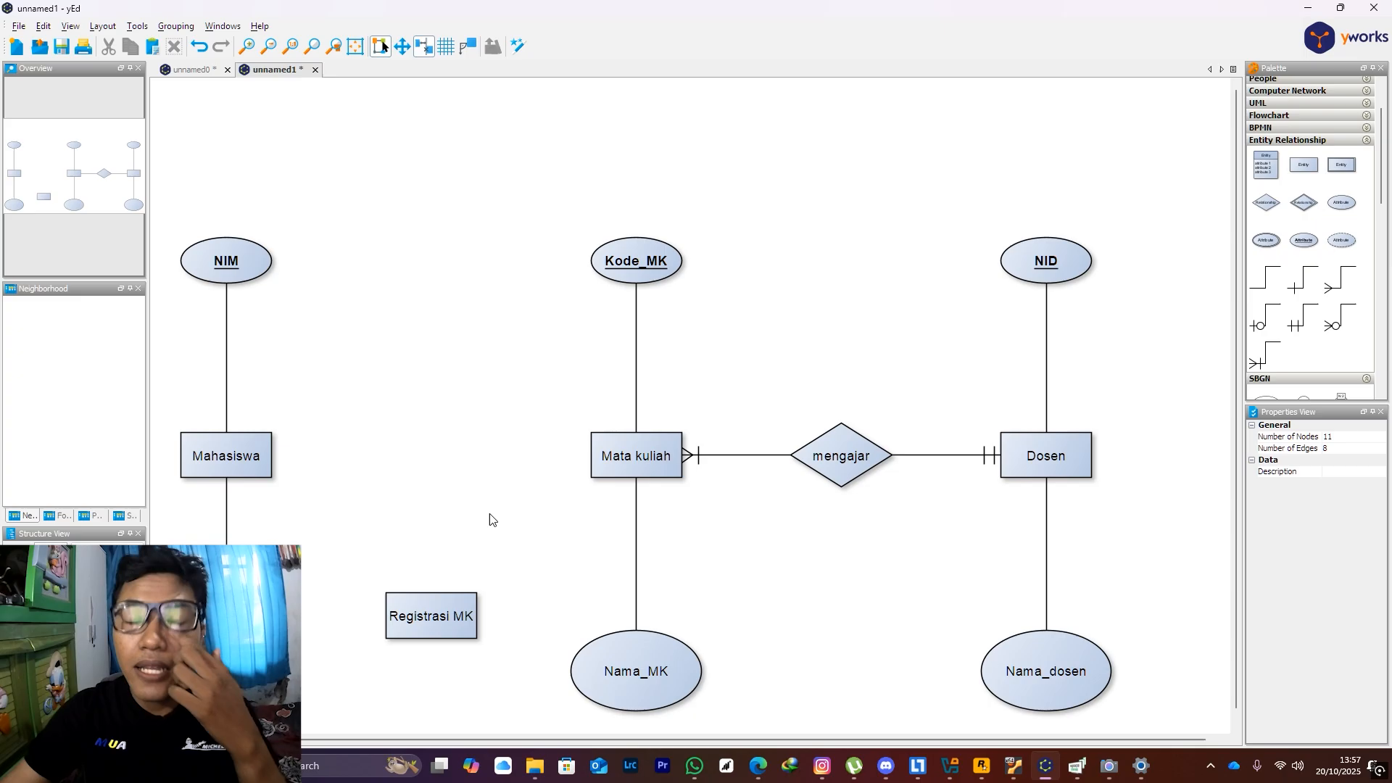
pyautogui.moveTo(485, 515); pyautogui.dragTo(556, 261)
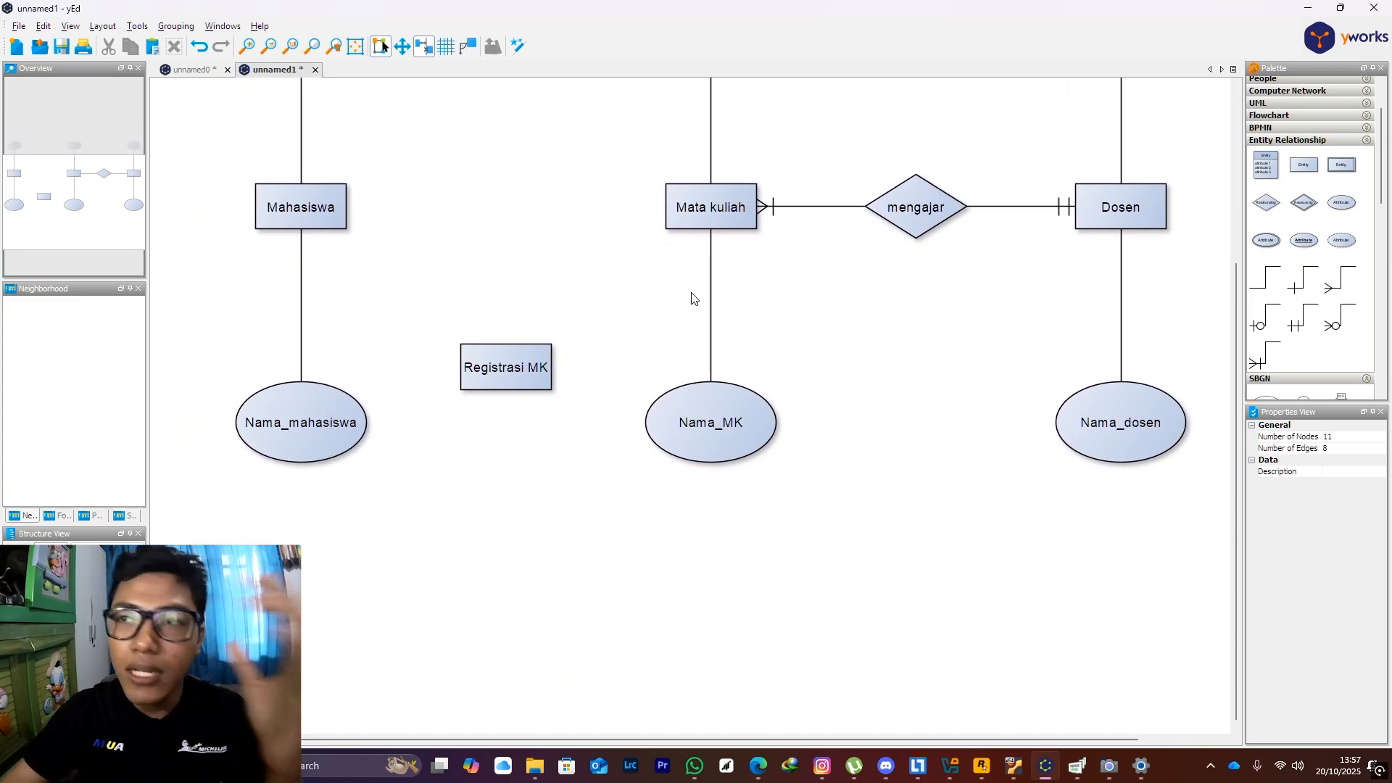
pyautogui.scroll(-1, 608, 297)
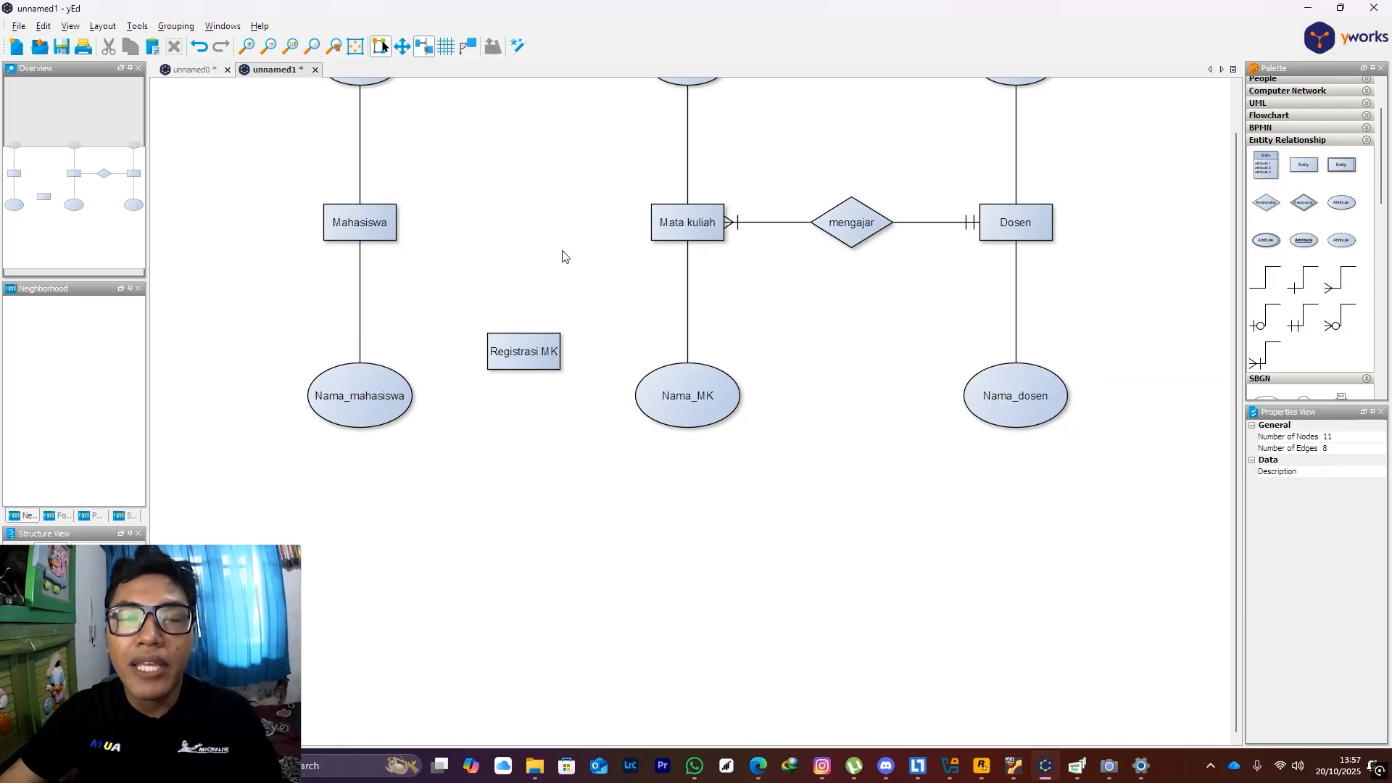
pyautogui.moveTo(563, 255); pyautogui.dragTo(565, 313)
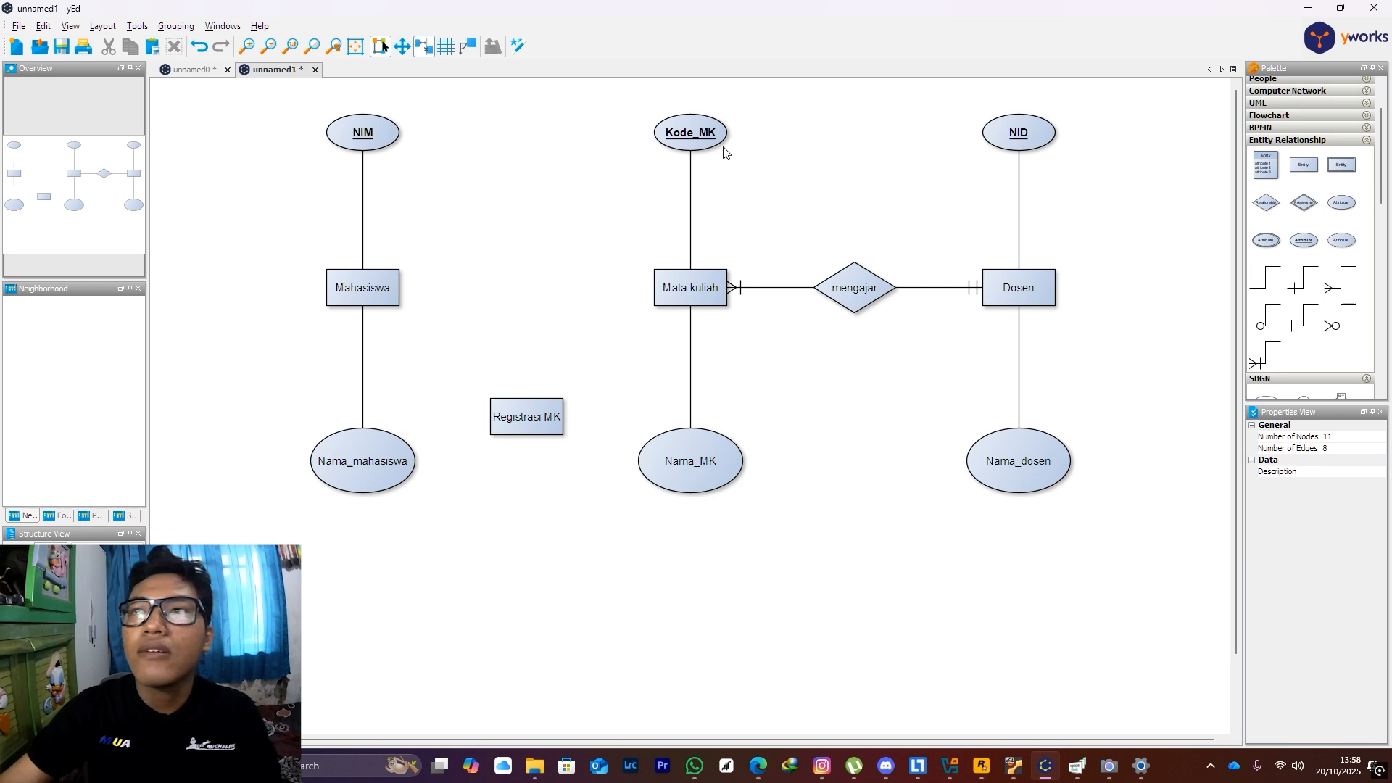
pyautogui.moveTo(1303, 240); pyautogui.dragTo(465, 569)
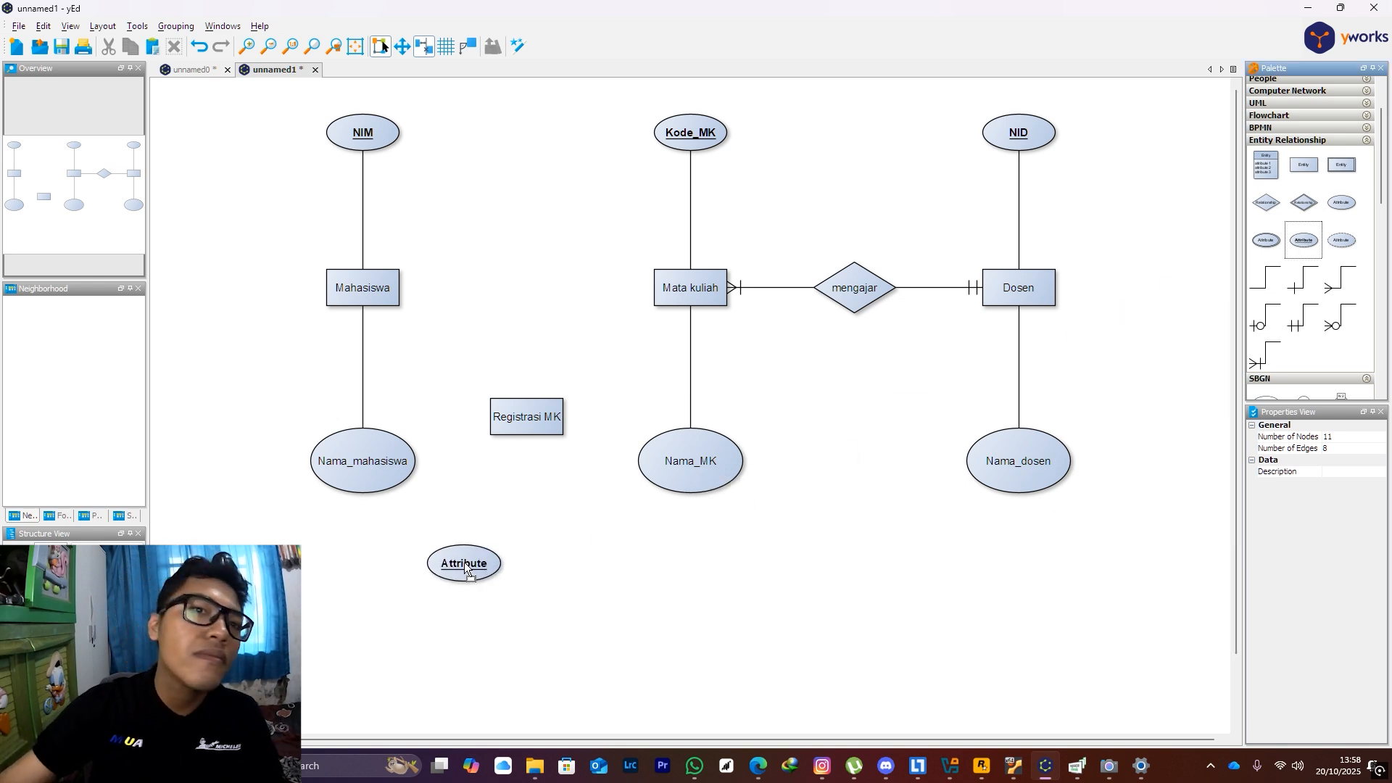
pyautogui.moveTo(1307, 249); pyautogui.dragTo(598, 574)
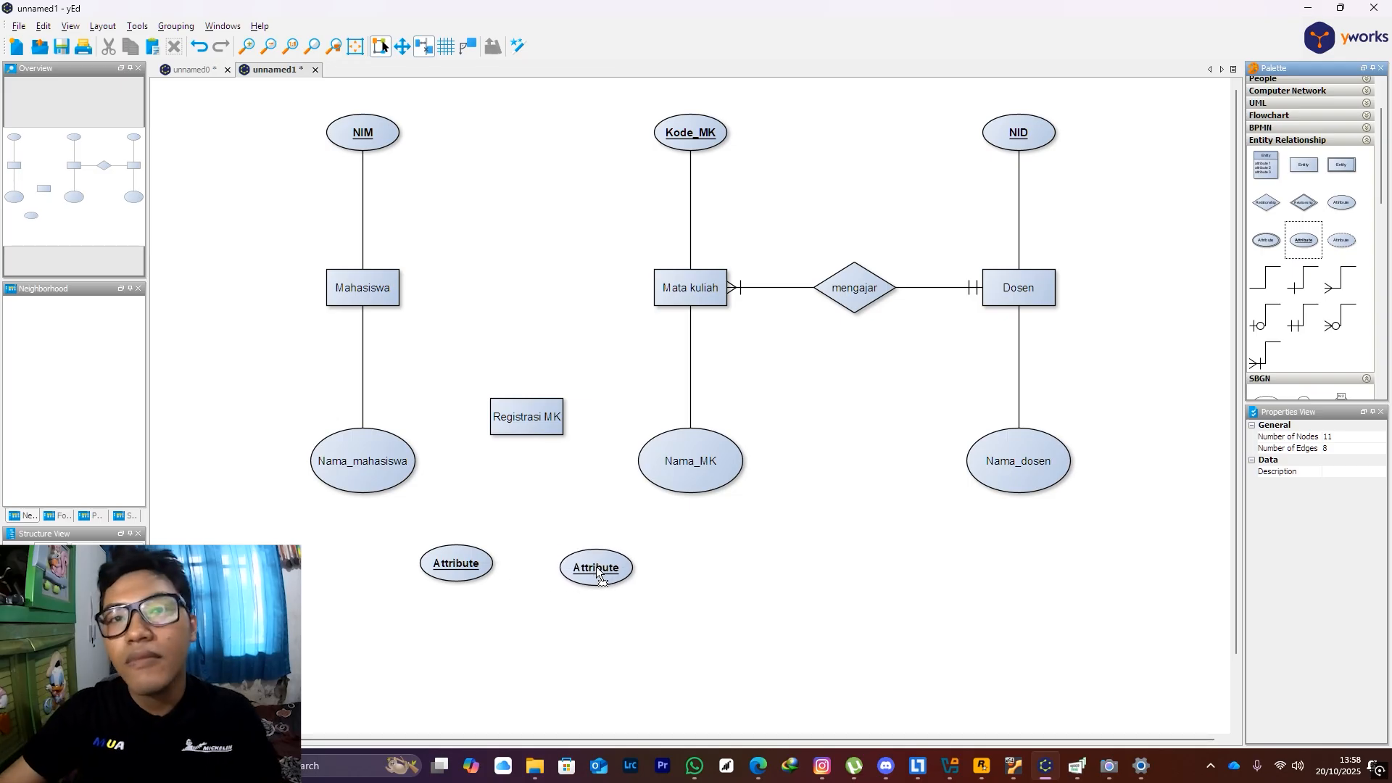
pyautogui.click(597, 571)
pyautogui.moveTo(595, 560); pyautogui.dragTo(596, 555)
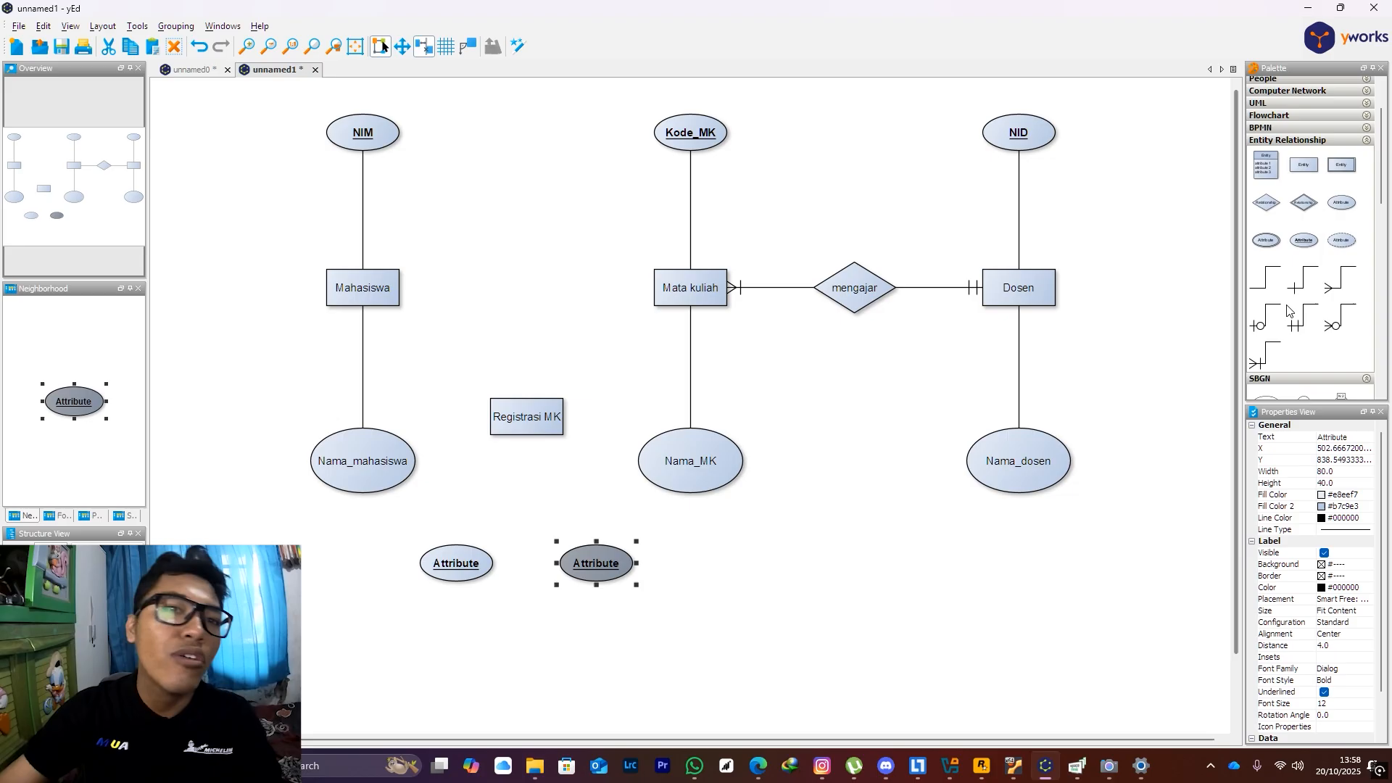
pyautogui.moveTo(1279, 287); pyautogui.dragTo(1094, 363)
pyautogui.moveTo(516, 568); pyautogui.dragTo(475, 570)
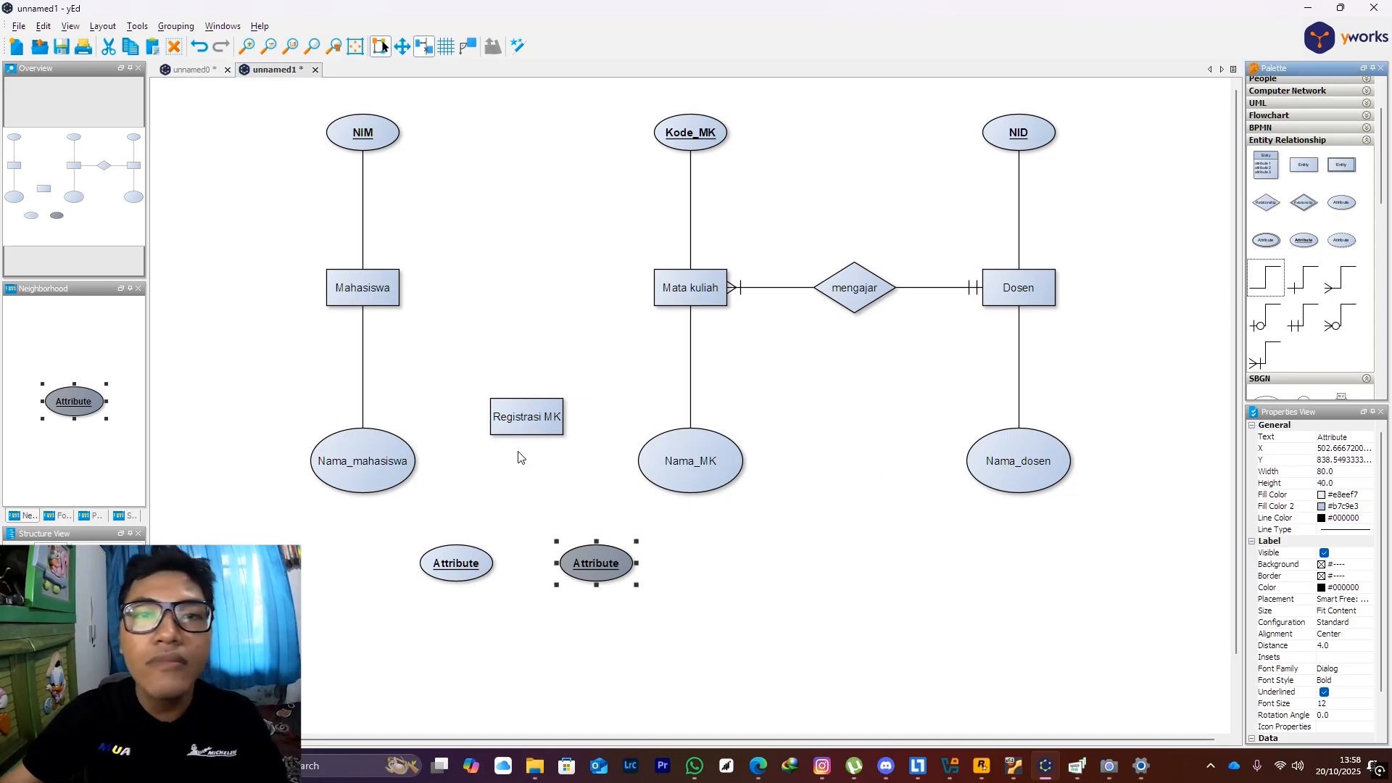
# Label the key attribute below and nearer the Mahasiswa side of Registrasi MK "NIM"
pyautogui.click(447, 563)
pyautogui.doubleClick(447, 563)
pyautogui.write('NIM')
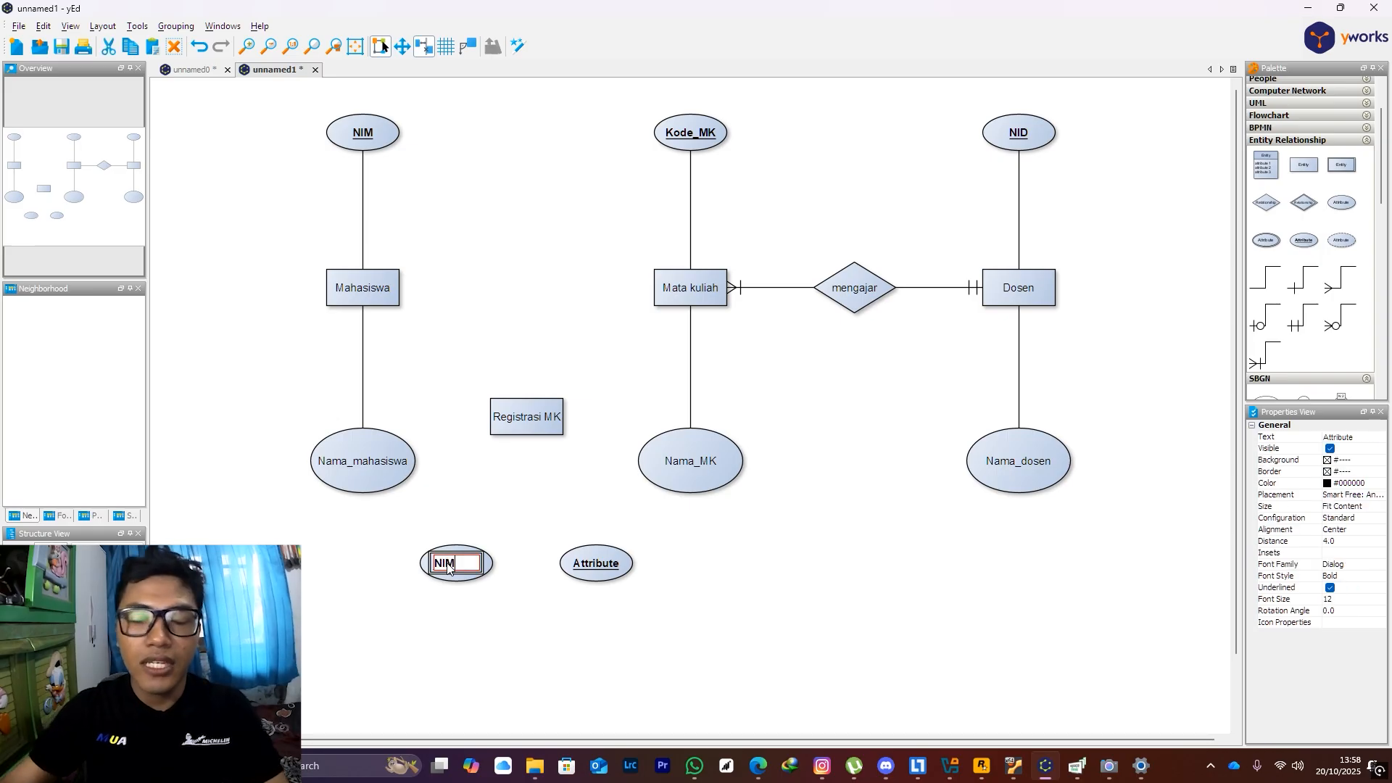
pyautogui.press('Return')
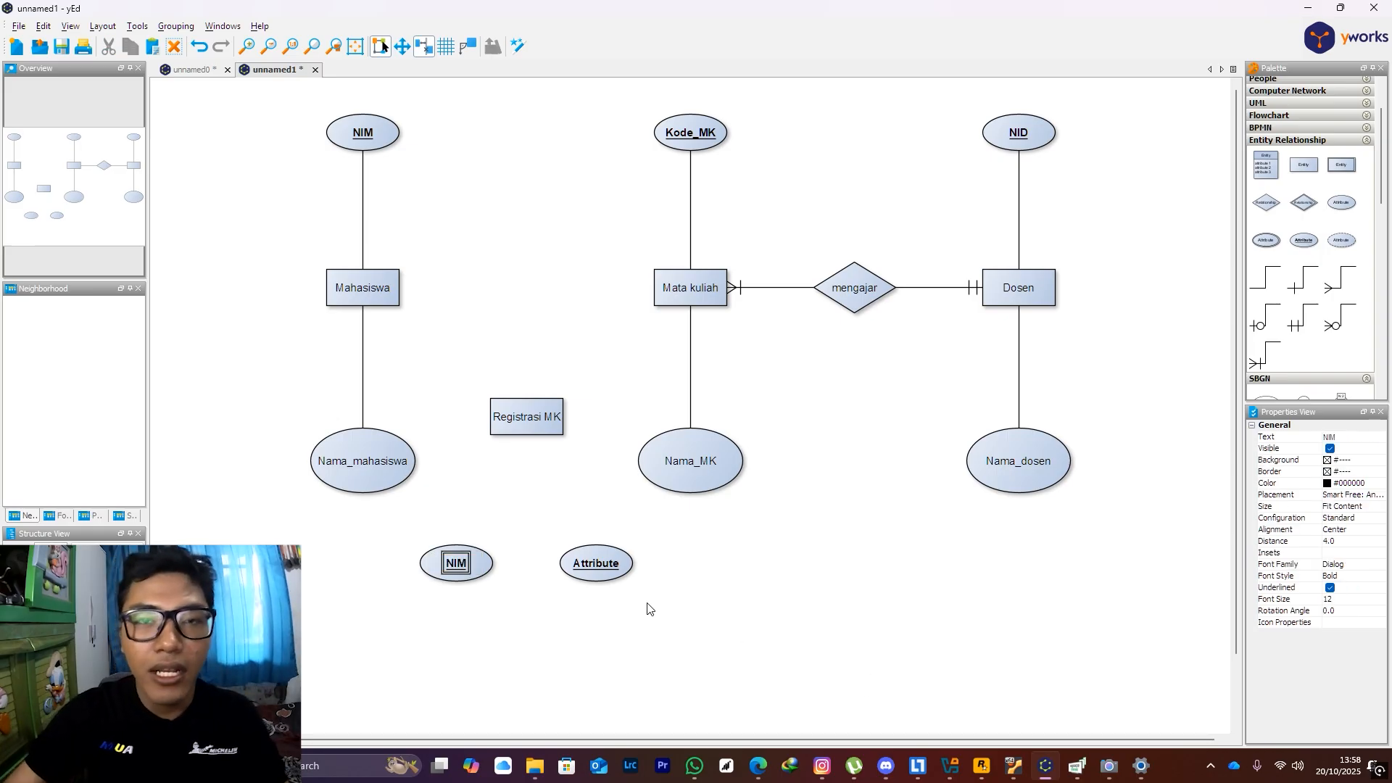
# Label the other key attribute below Registrasi MK "Kode_MK"
pyautogui.click(606, 568)
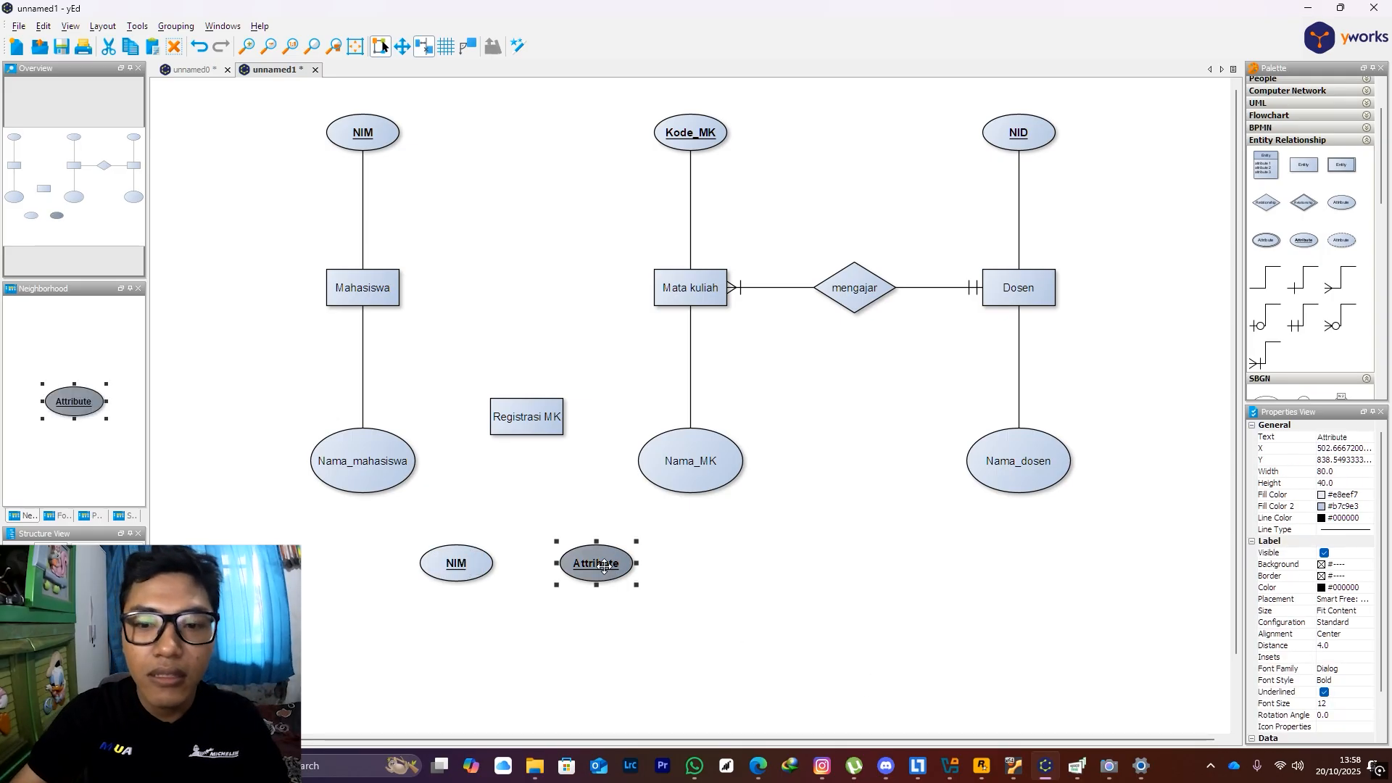
pyautogui.doubleClick(604, 567)
pyautogui.write('Kos')
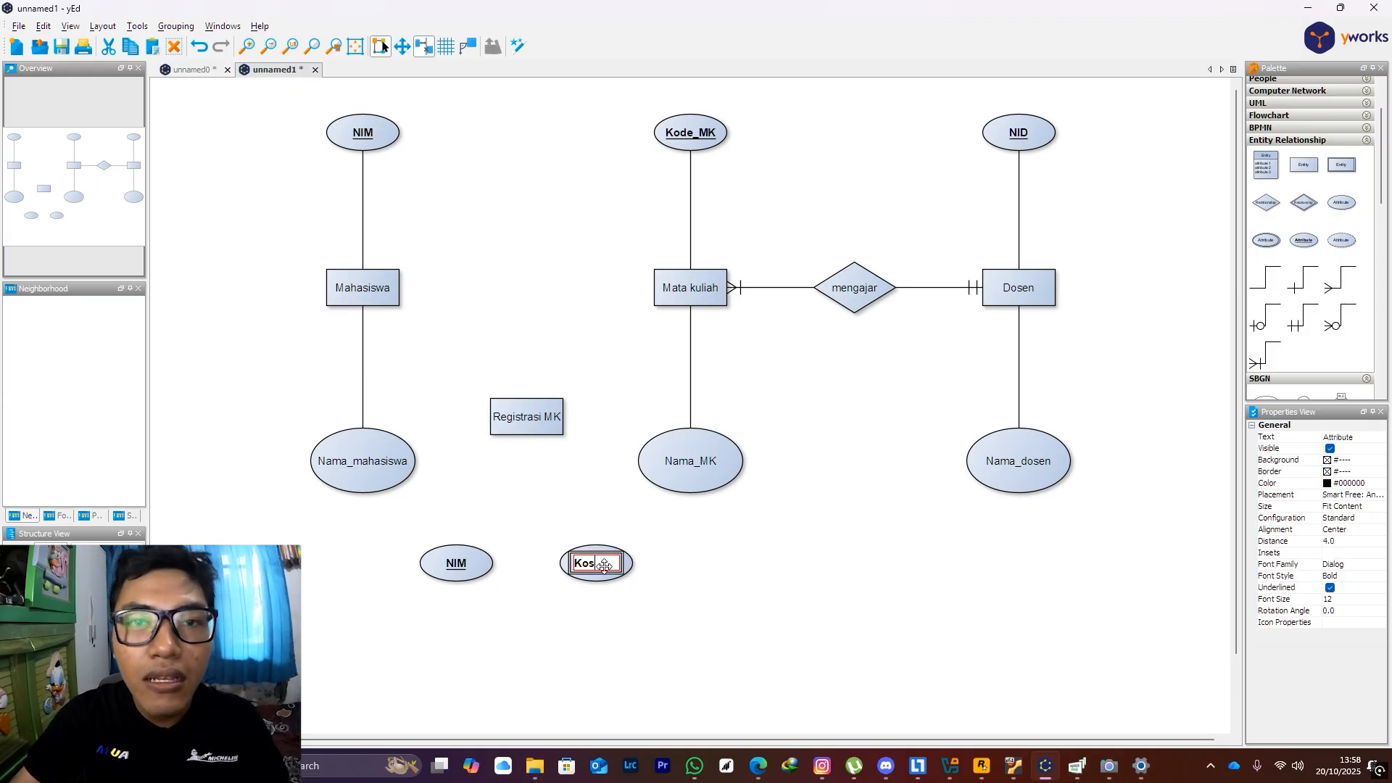
pyautogui.write('de_nm')
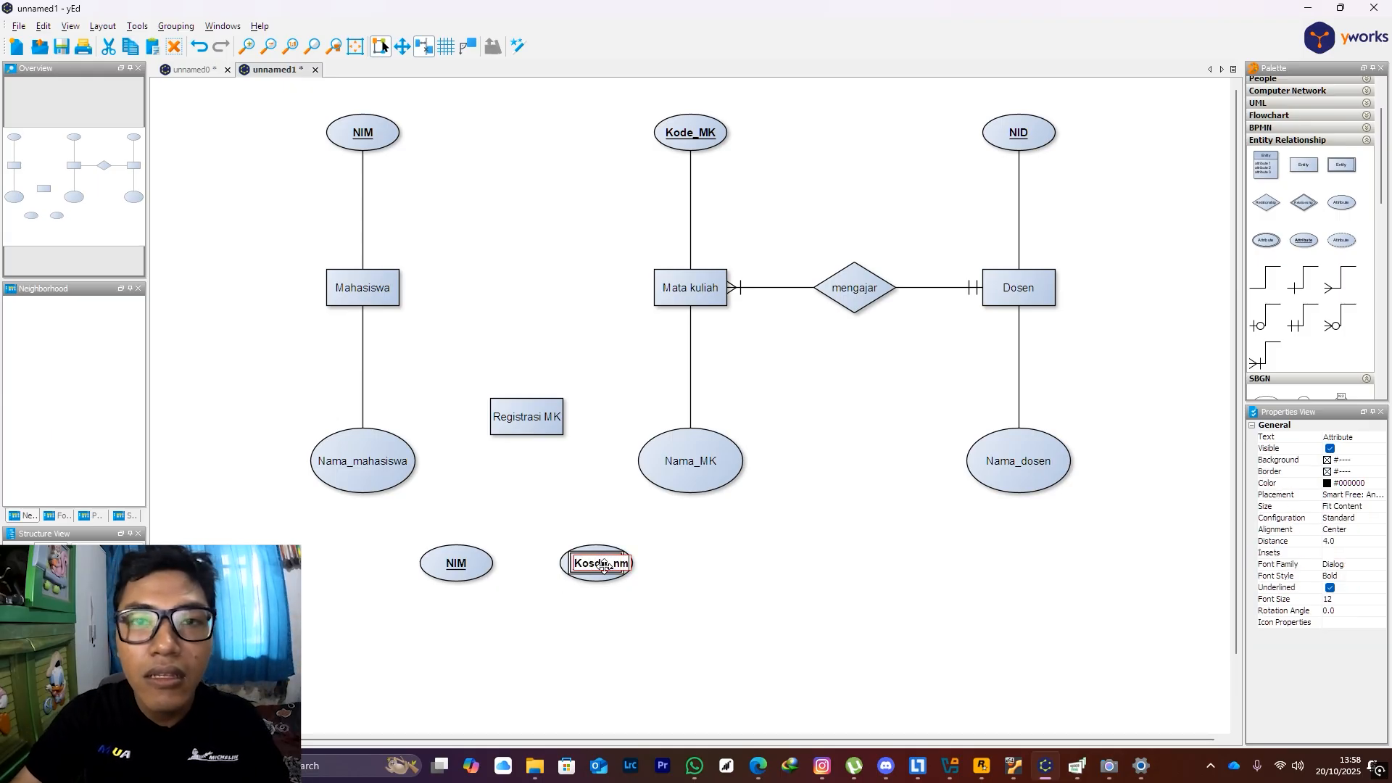
pyautogui.press('BackSpace')
pyautogui.press('BackSpace')
pyautogui.press('BackSpace')
pyautogui.write('D')
pyautogui.press('BackSpace')
pyautogui.write('de_')
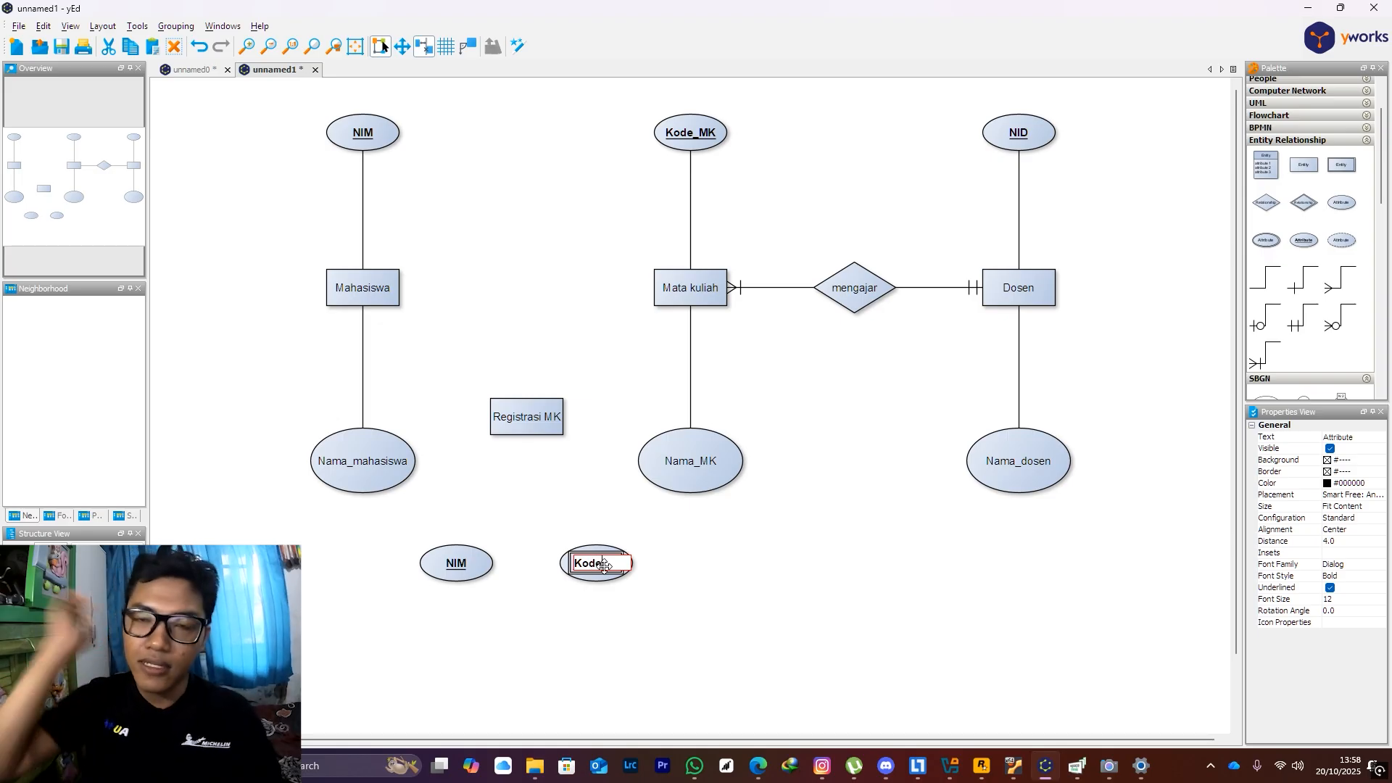
pyautogui.write('MK')
pyautogui.press('Return')
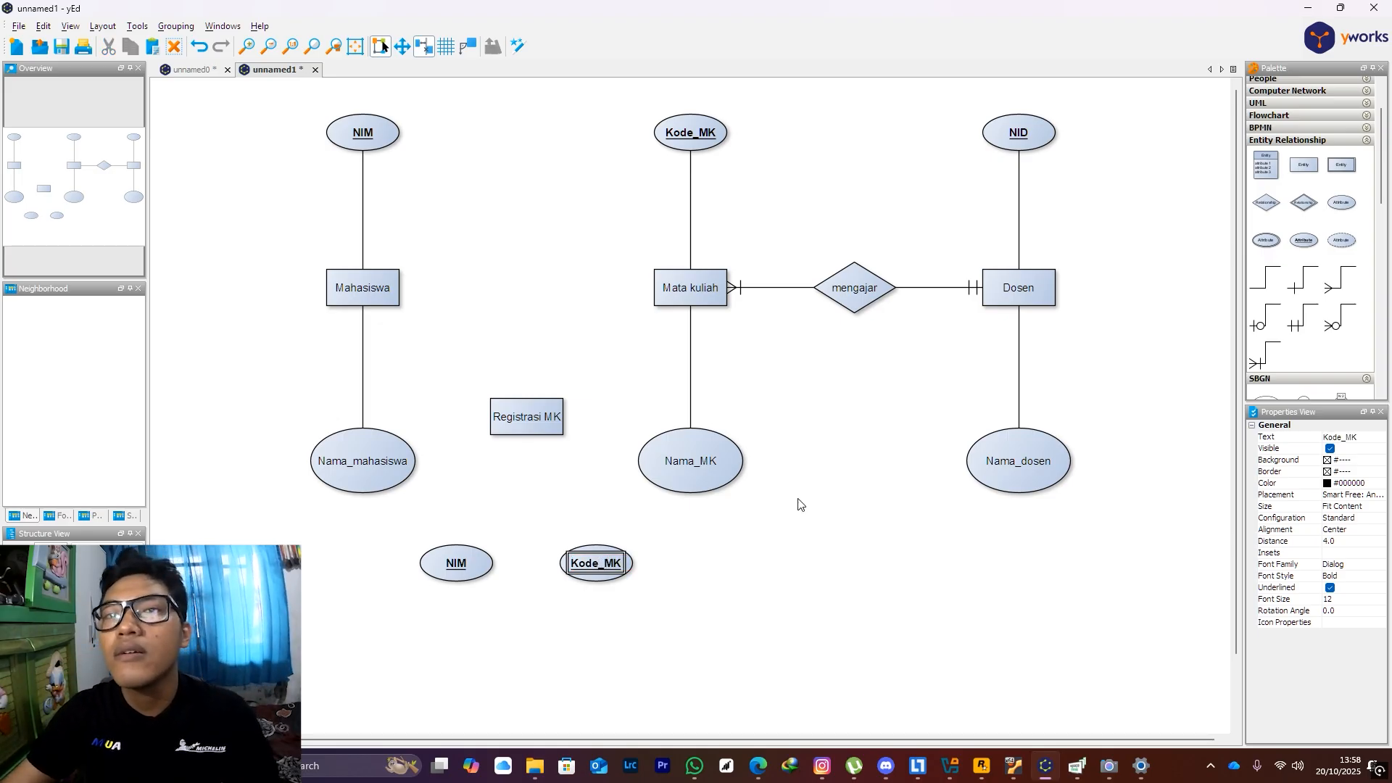
# Connect Registrasi MK to its NIM and Kode_MK key attributes with plain lines
pyautogui.click(1267, 281)
pyautogui.moveTo(523, 421); pyautogui.dragTo(454, 551)
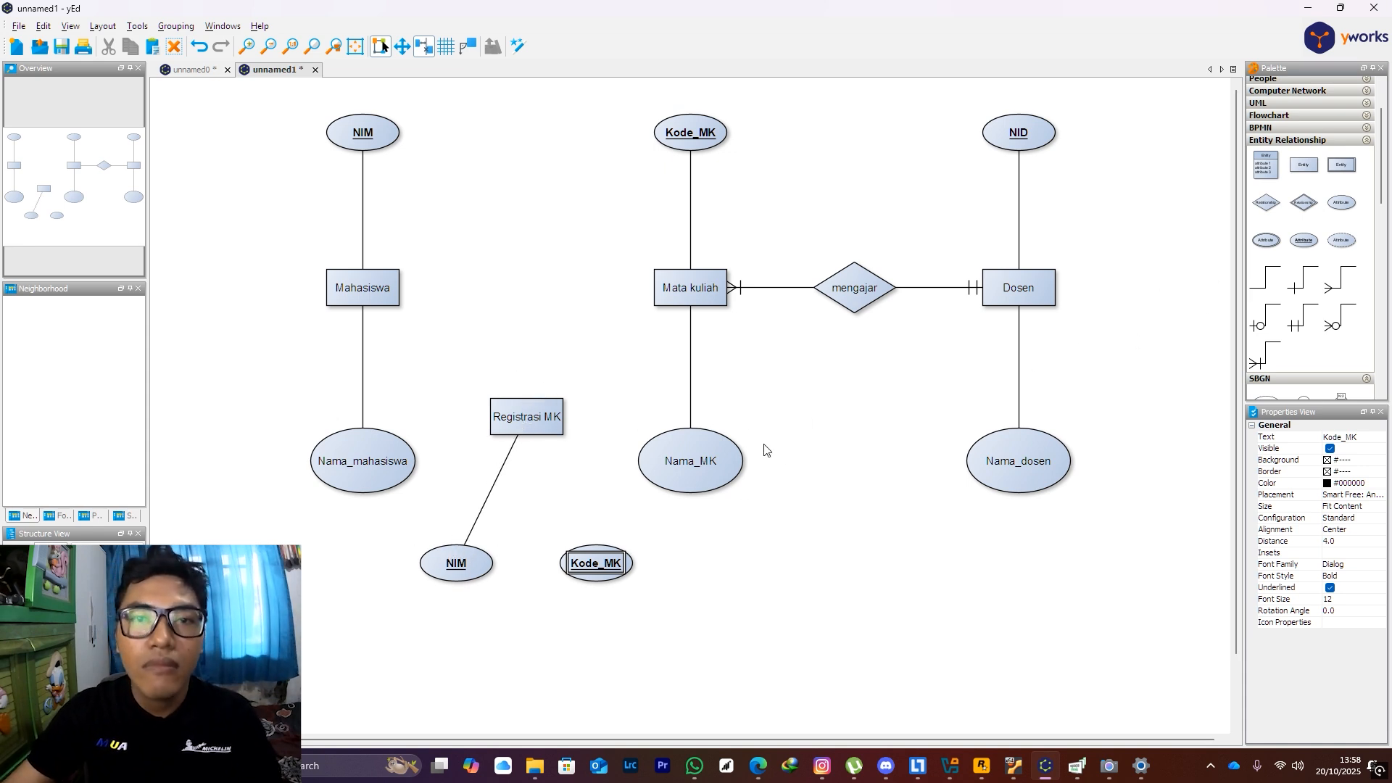
pyautogui.moveTo(1269, 267); pyautogui.dragTo(528, 412)
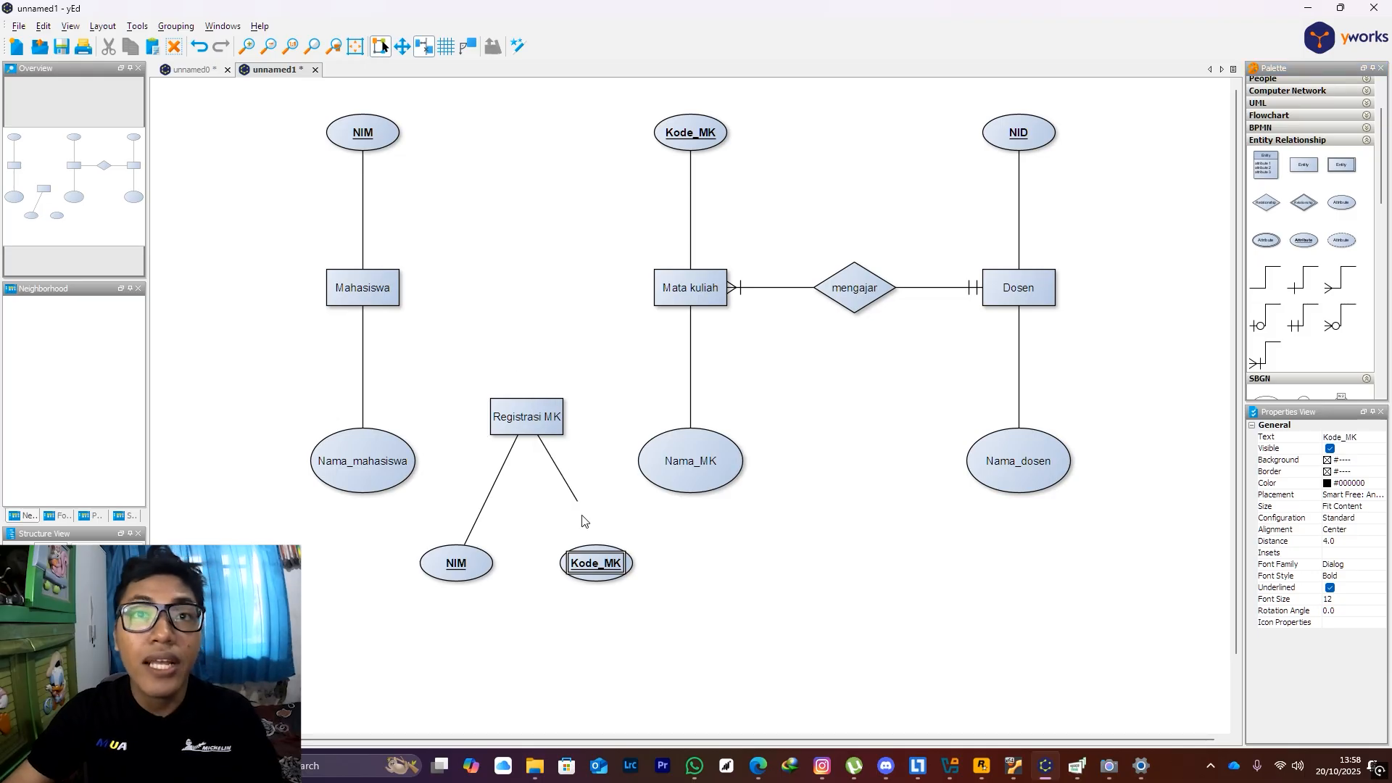
pyautogui.moveTo(592, 549); pyautogui.dragTo(595, 551)
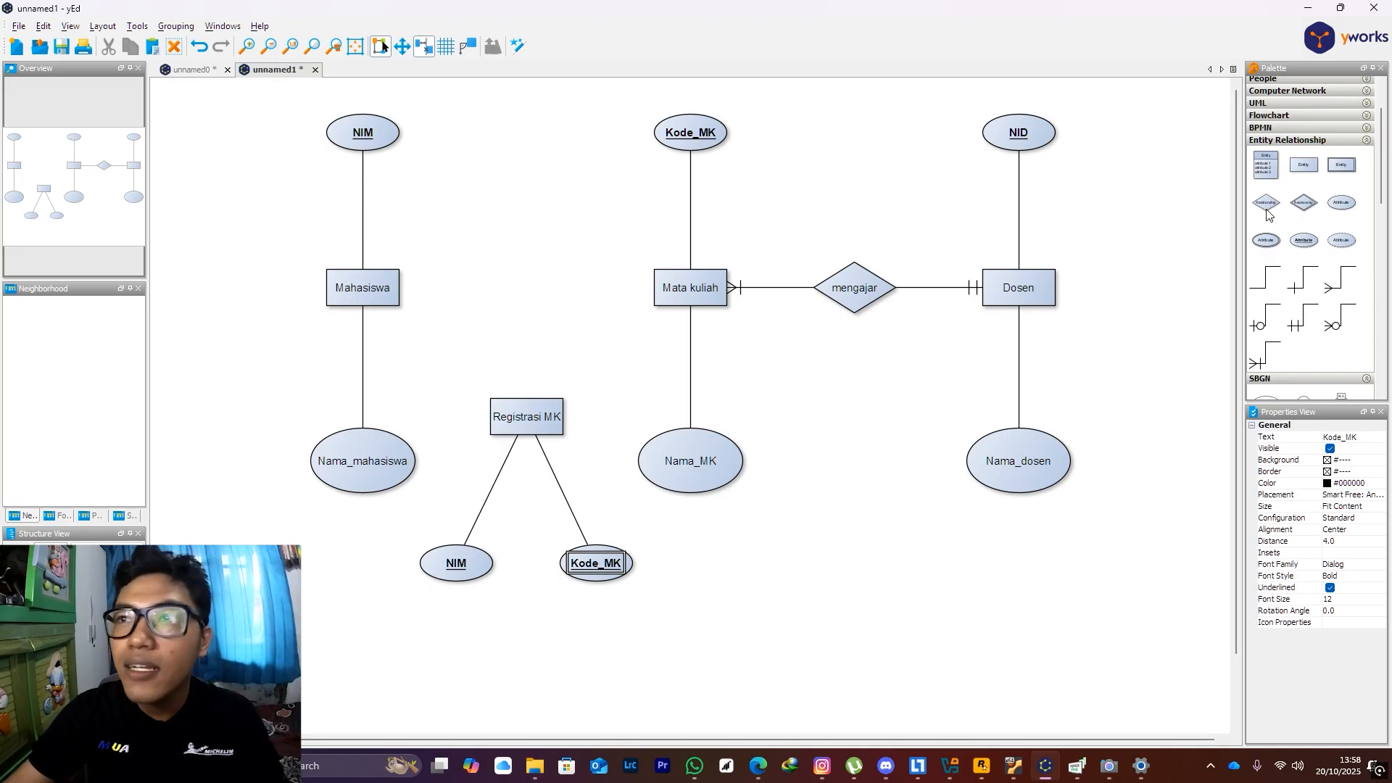
# Place two relationship diamonds in line between Mahasiswa and Mata kuliah, and label the one beside Mahasiswa "meregistrasi"
pyautogui.moveTo(1254, 212); pyautogui.dragTo(473, 288)
pyautogui.moveTo(1266, 203); pyautogui.dragTo(584, 290)
pyautogui.doubleClick(470, 290)
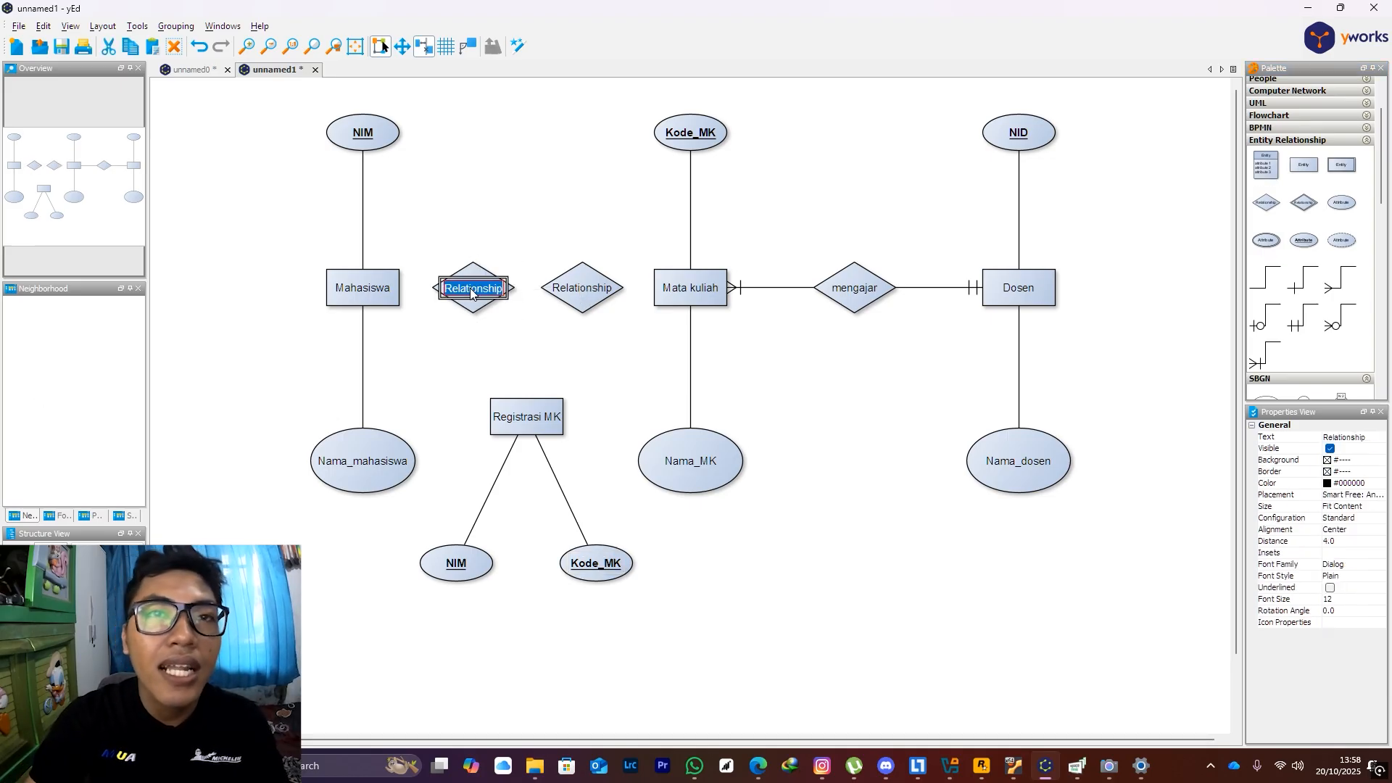
pyautogui.write('d')
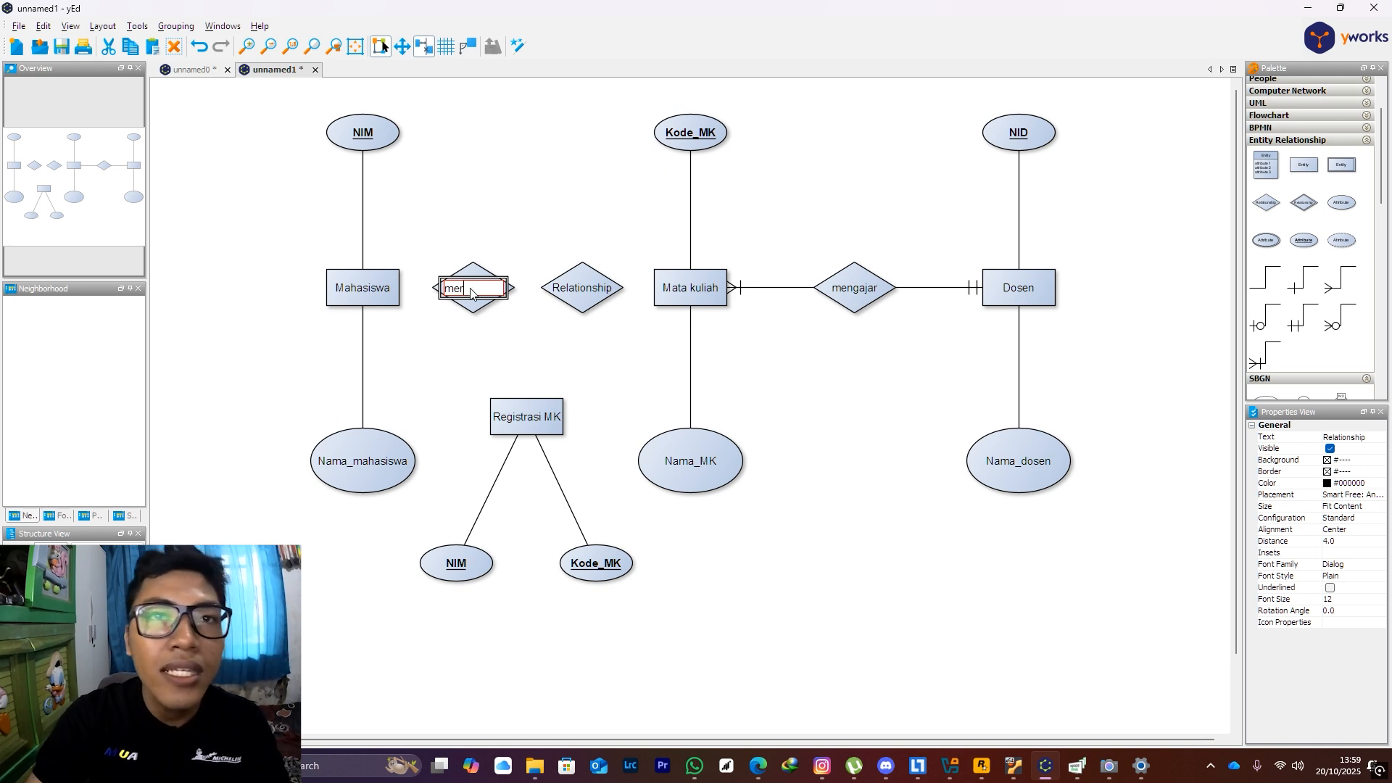
pyautogui.write('eg')
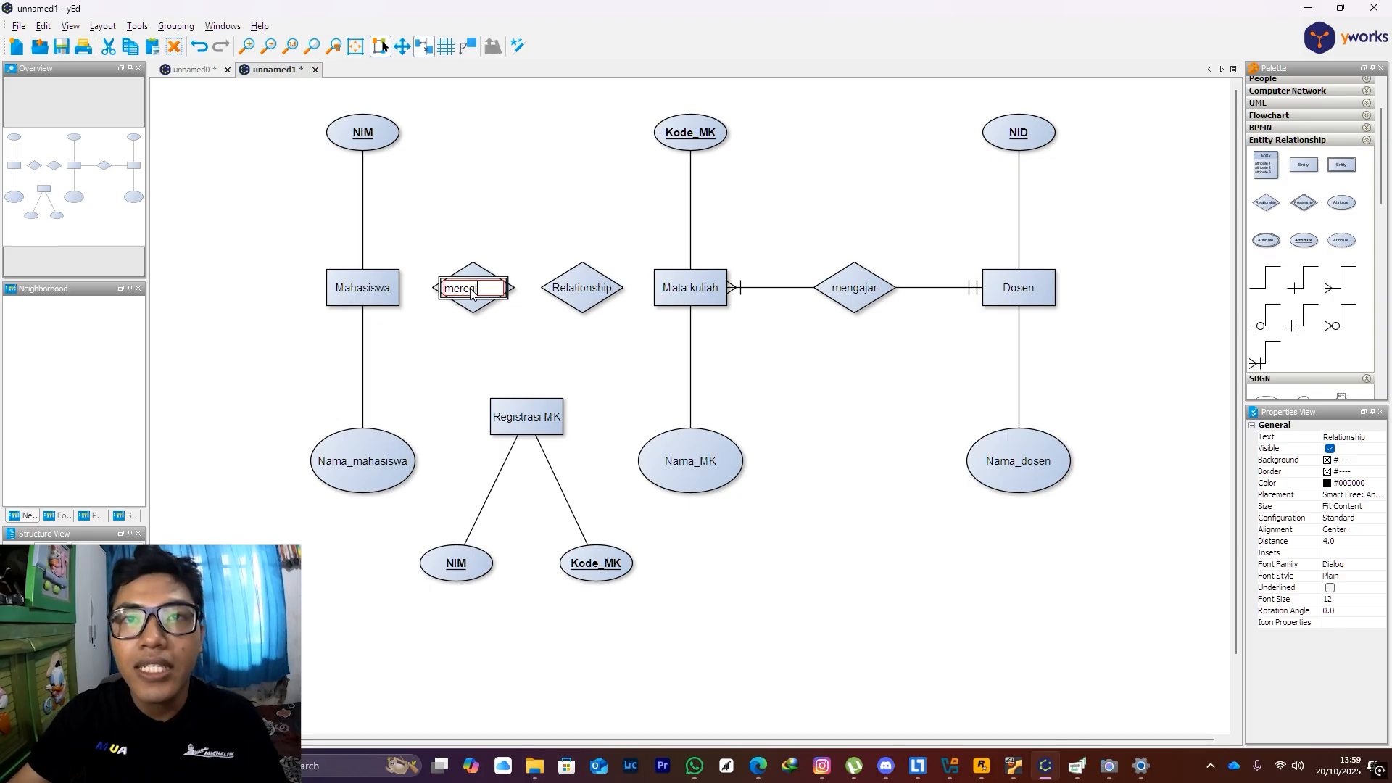
pyautogui.write('istrasi')
pyautogui.press('Return')
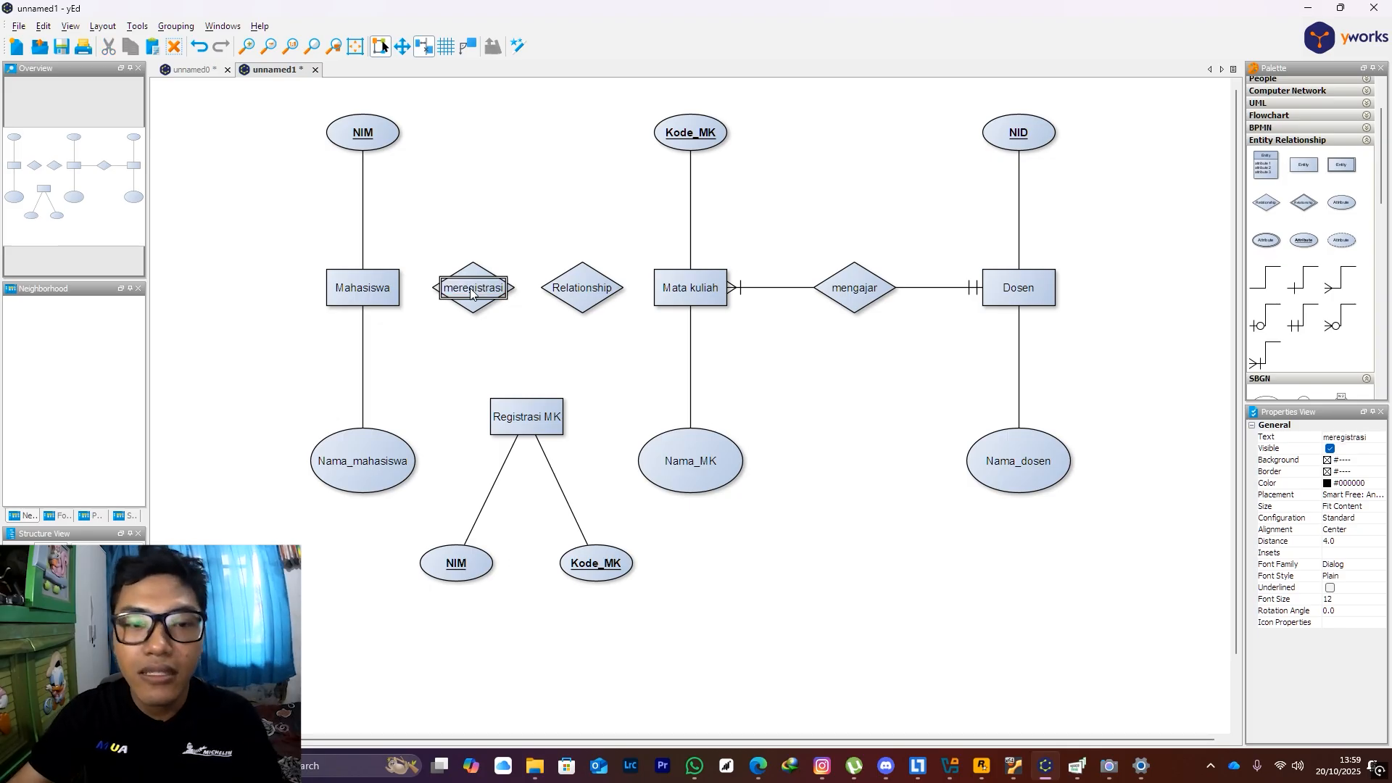
# Label the relationship diamond beside Mata kuliah "di registrasi"
pyautogui.click(590, 285)
pyautogui.doubleClick(590, 284)
pyautogui.write('di ref')
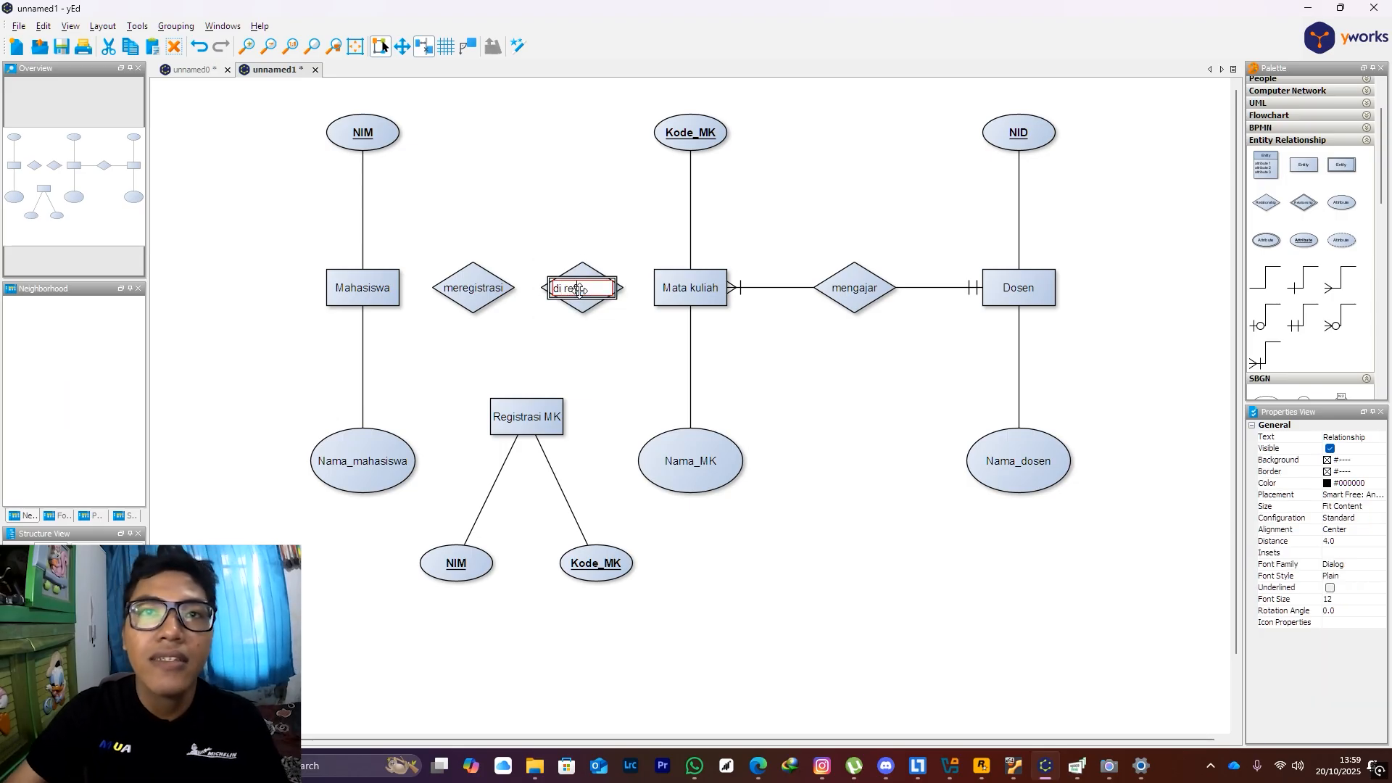
pyautogui.press('BackSpace')
pyautogui.write('gis')
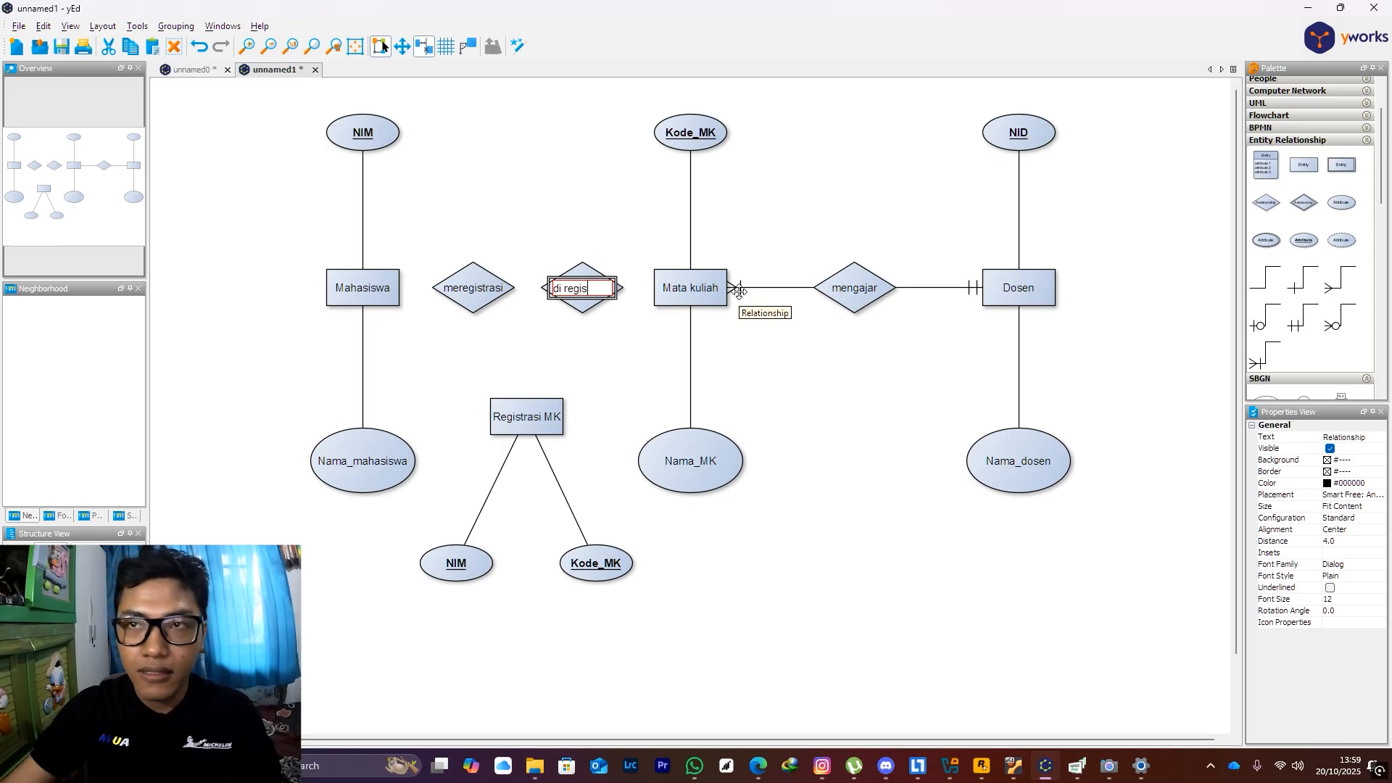
pyautogui.write('trasi')
pyautogui.press('Return')
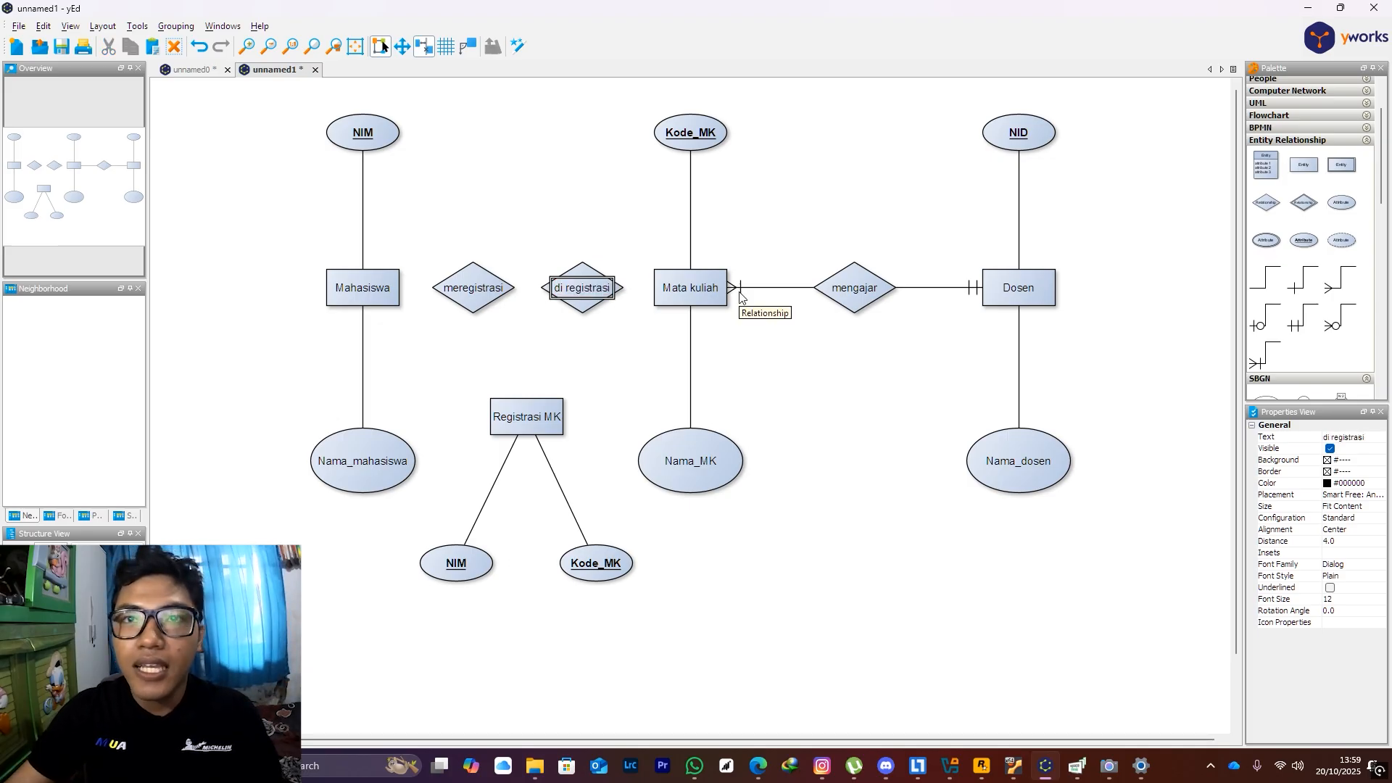
pyautogui.click(845, 216)
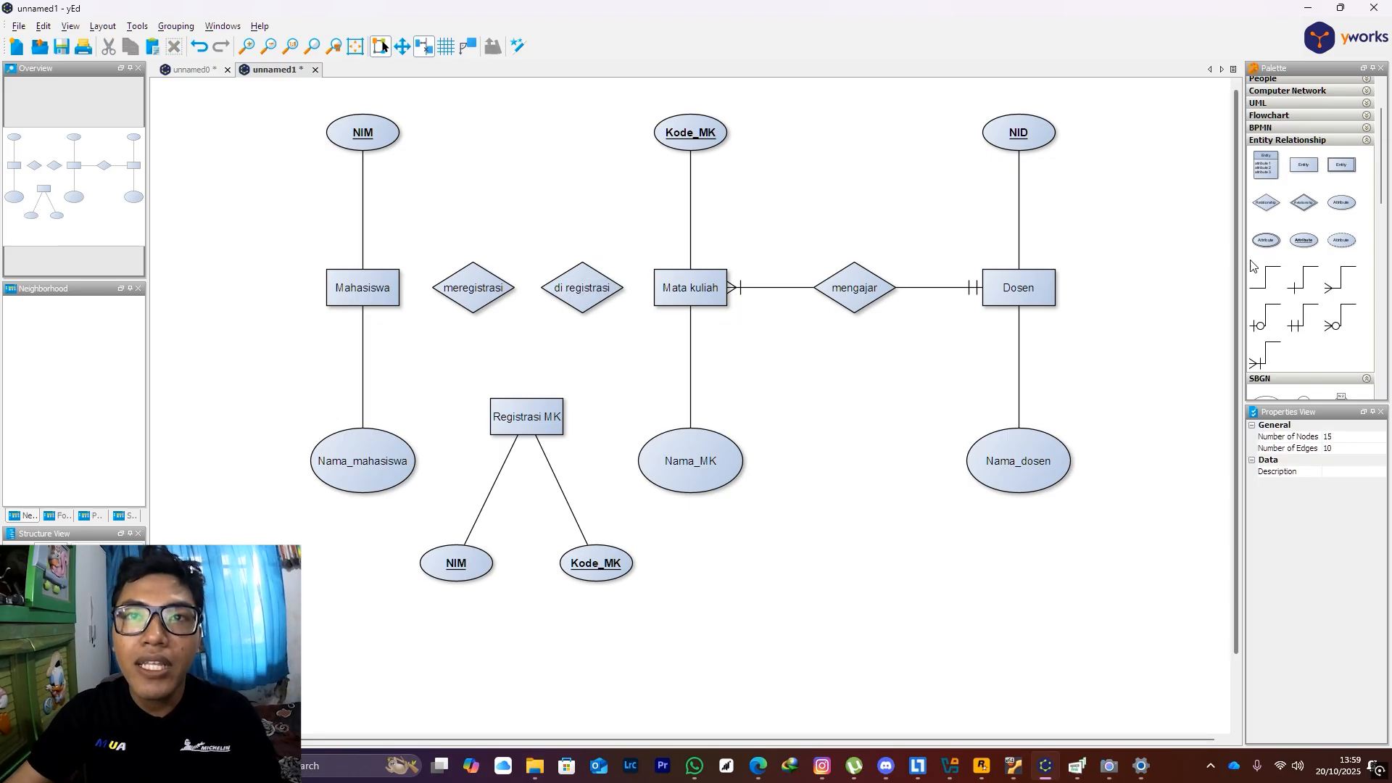
# Connect di registrasi to Mata kuliah and meregistrasi to Mahasiswa with lines that carry a single bar at the entity end
pyautogui.moveTo(1303, 279); pyautogui.dragTo(618, 294)
pyautogui.moveTo(1304, 279); pyautogui.dragTo(441, 290)
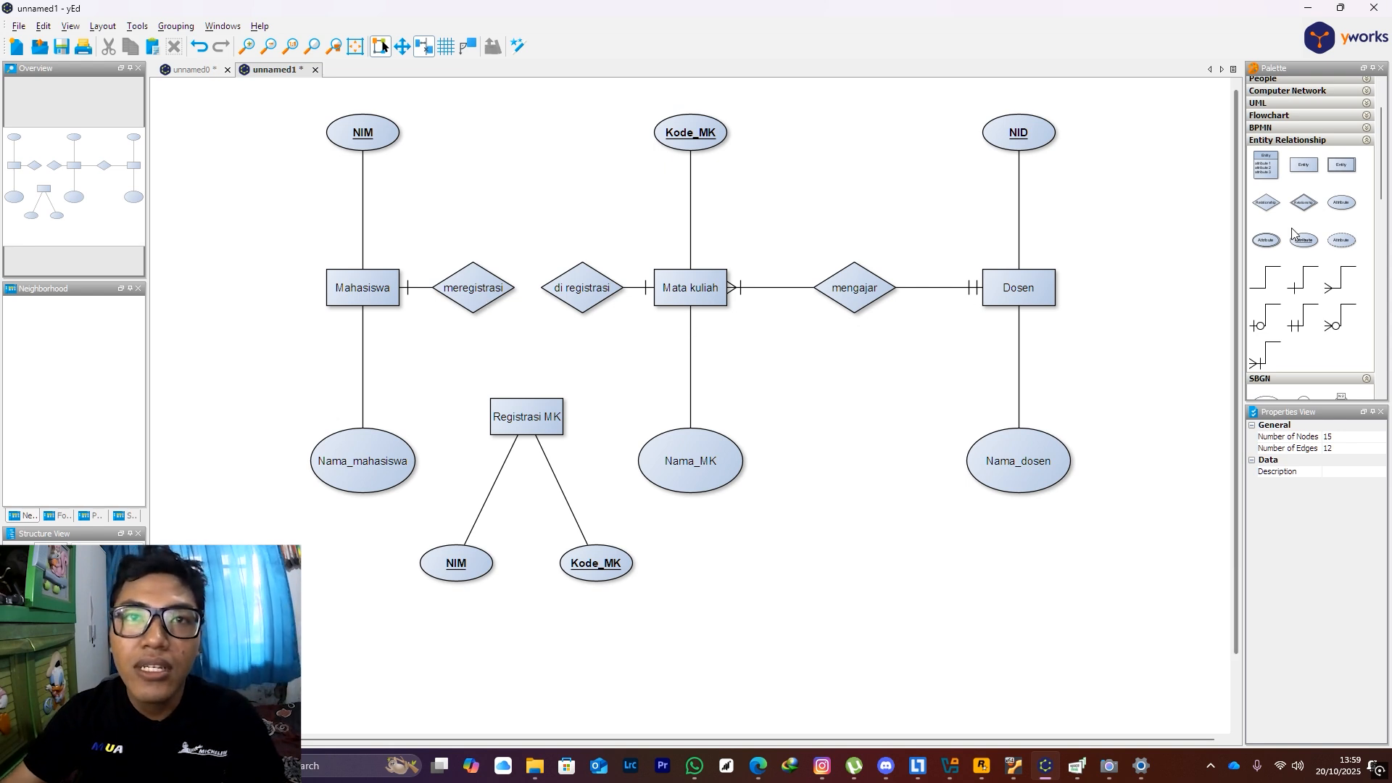
# Try to connect meregistrasi to Registrasi MK with a line that carries a crow's foot and bar at the entity end
pyautogui.moveTo(1261, 366); pyautogui.dragTo(623, 345)
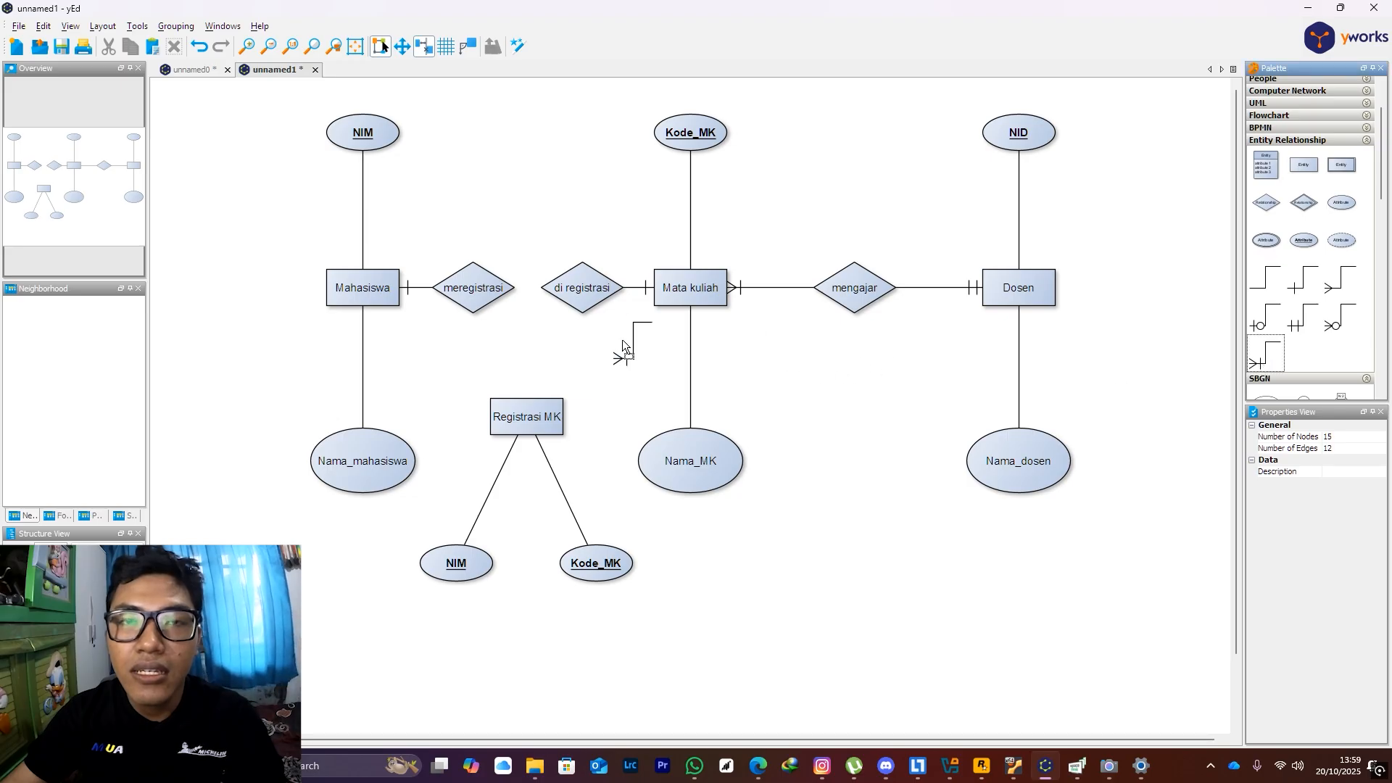
pyautogui.moveTo(495, 297)
pyautogui.mouseDown()
pyautogui.moveTo(489, 286)
pyautogui.moveTo(510, 406)
pyautogui.moveTo(514, 395)
pyautogui.mouseUp()
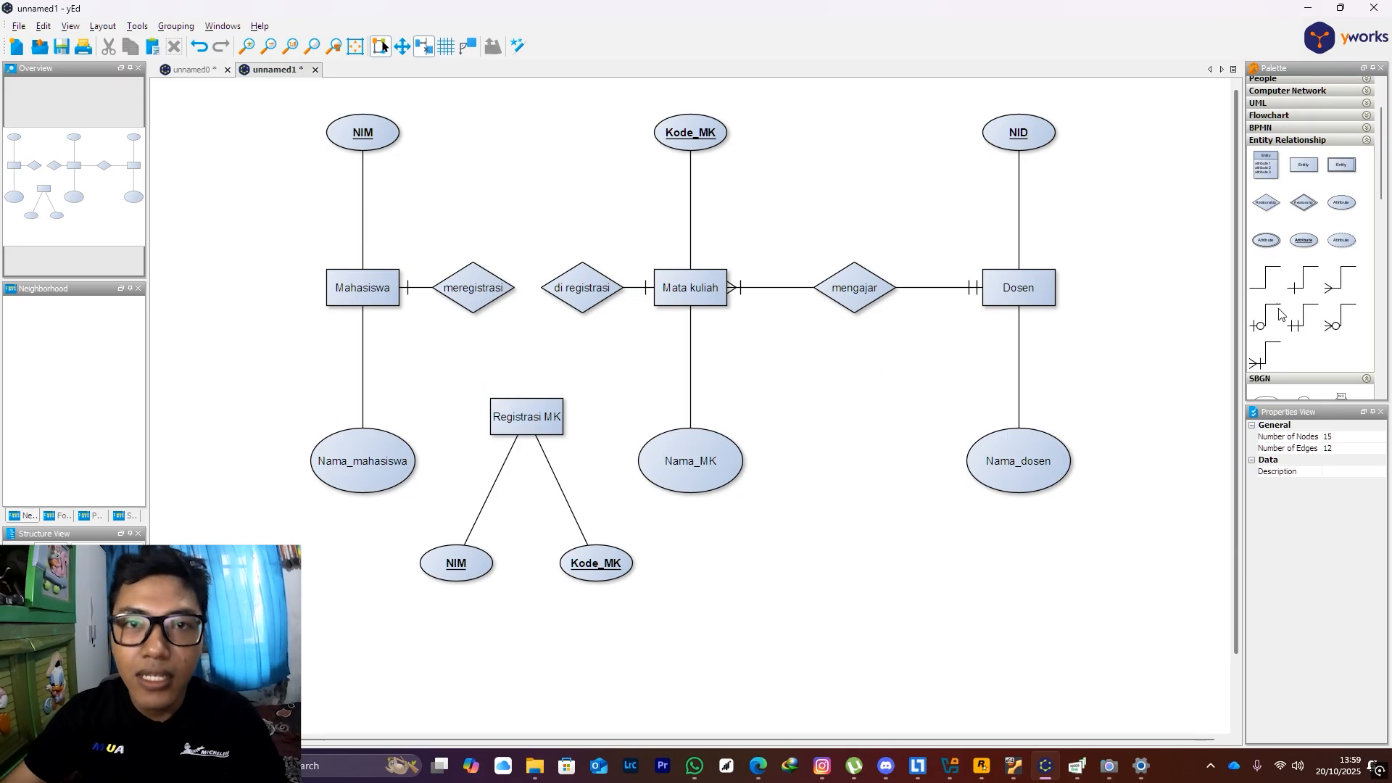
pyautogui.moveTo(1265, 355); pyautogui.dragTo(478, 301)
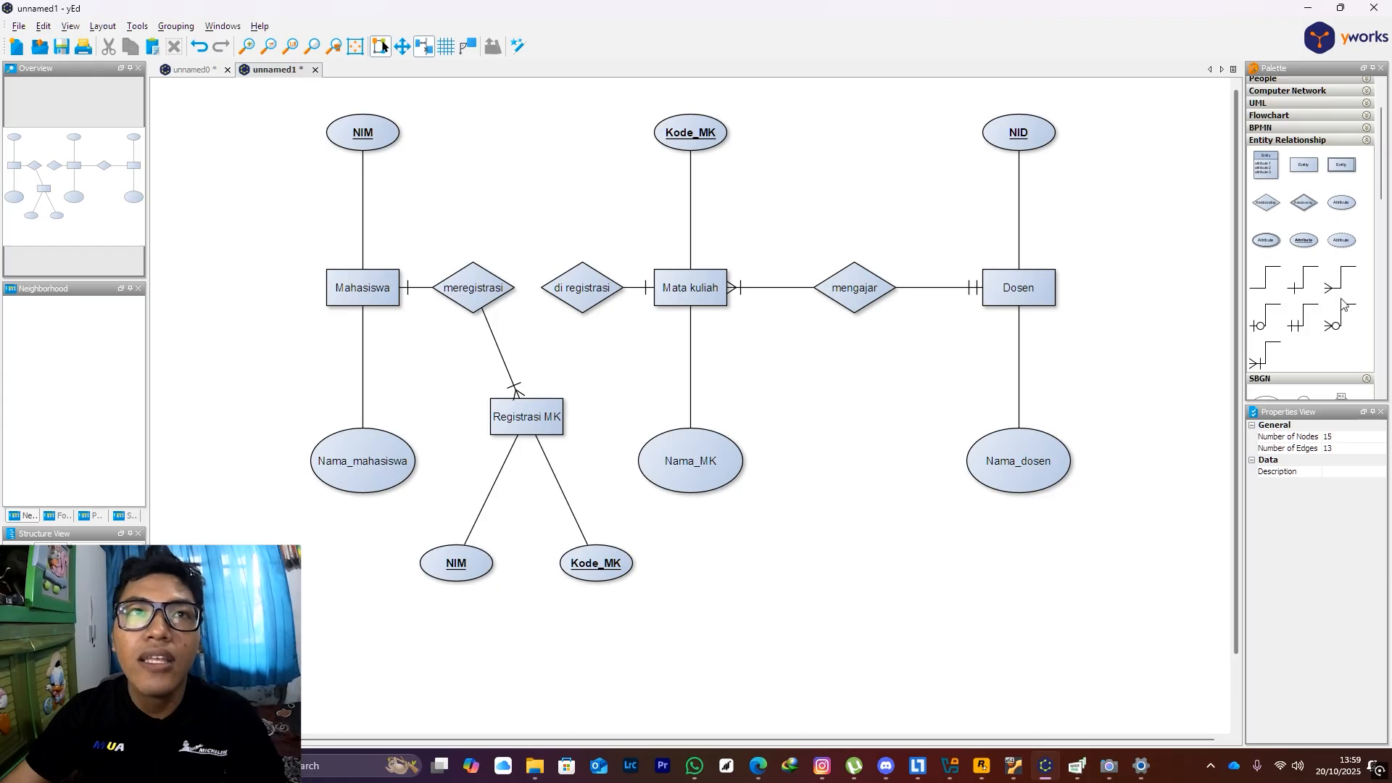
# Check the line ends at Registrasi MK in the unnamed0 diagram and delete the line between meregistrasi and Registrasi MK in unnamed1
pyautogui.click(190, 70)
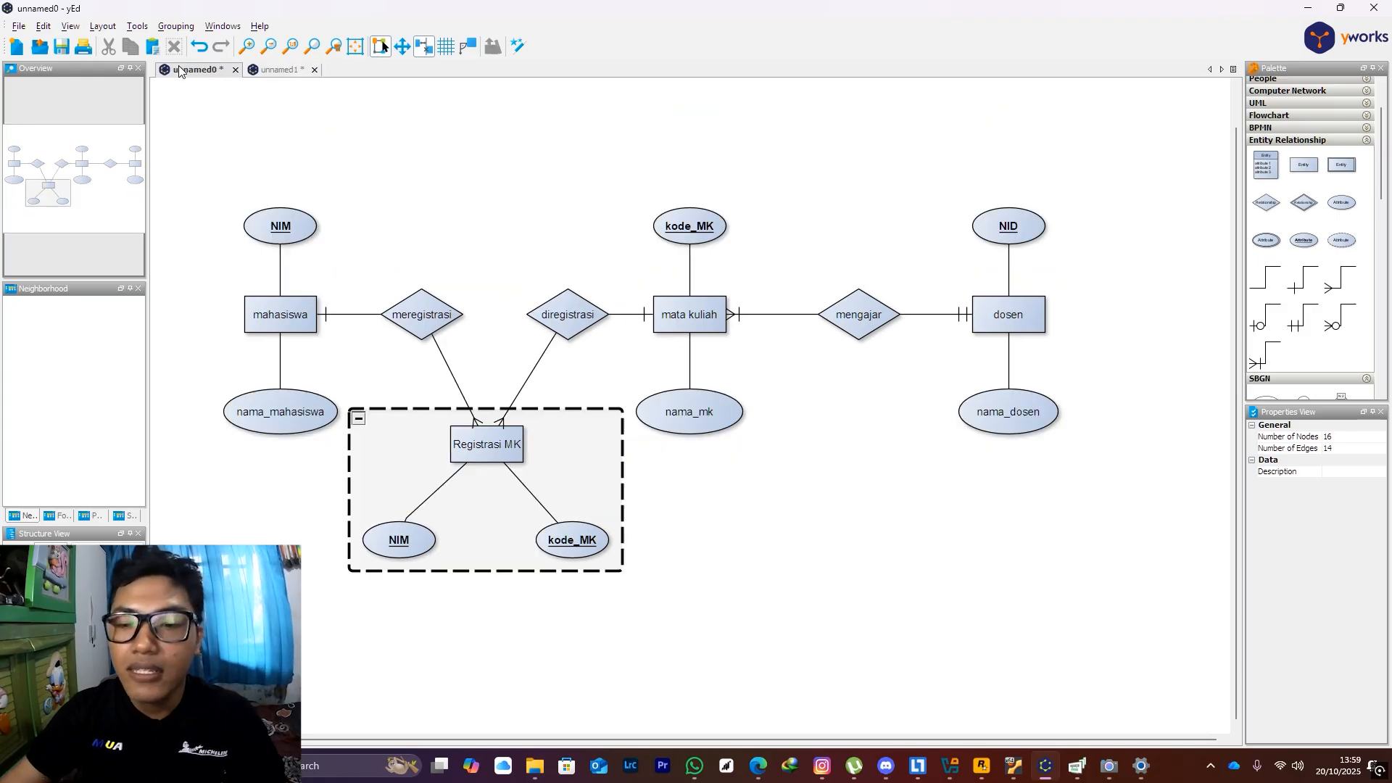
pyautogui.click(290, 71)
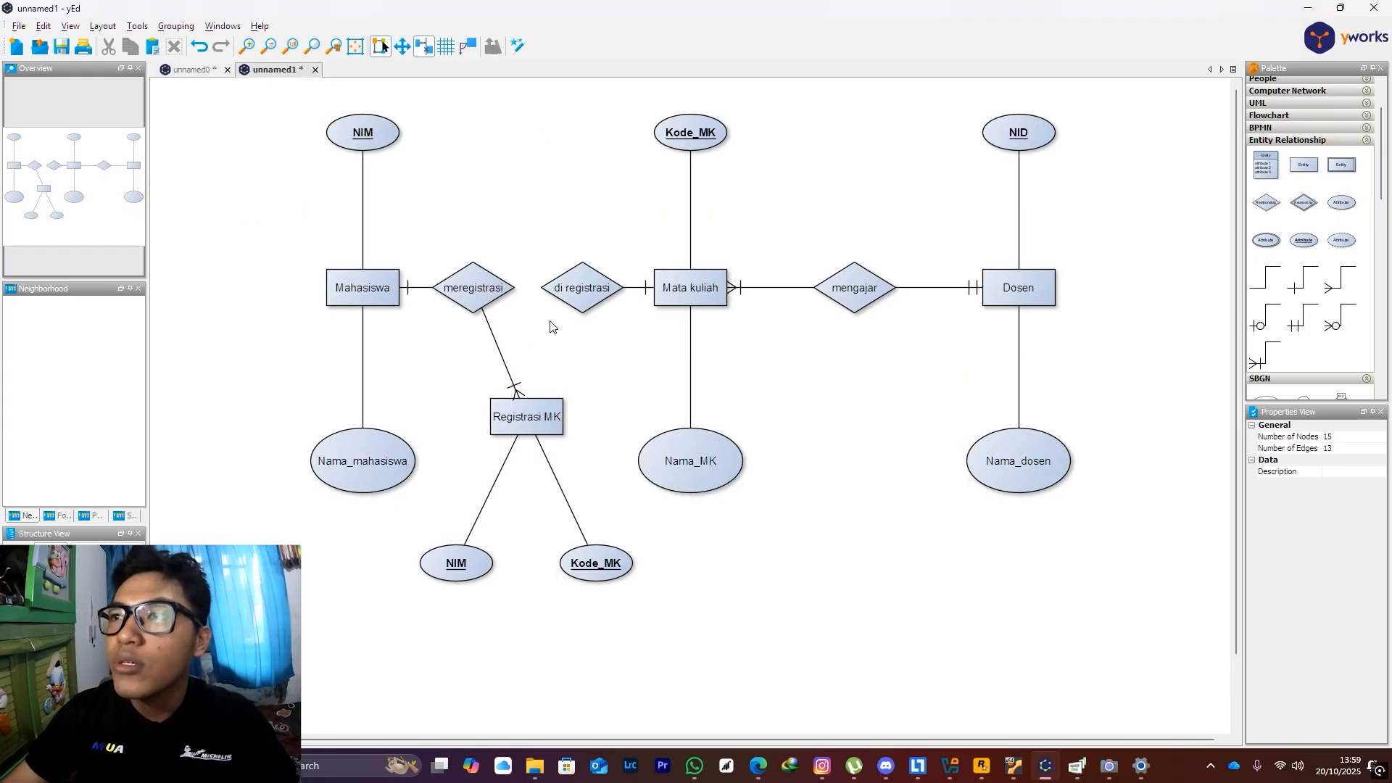
pyautogui.click(514, 391)
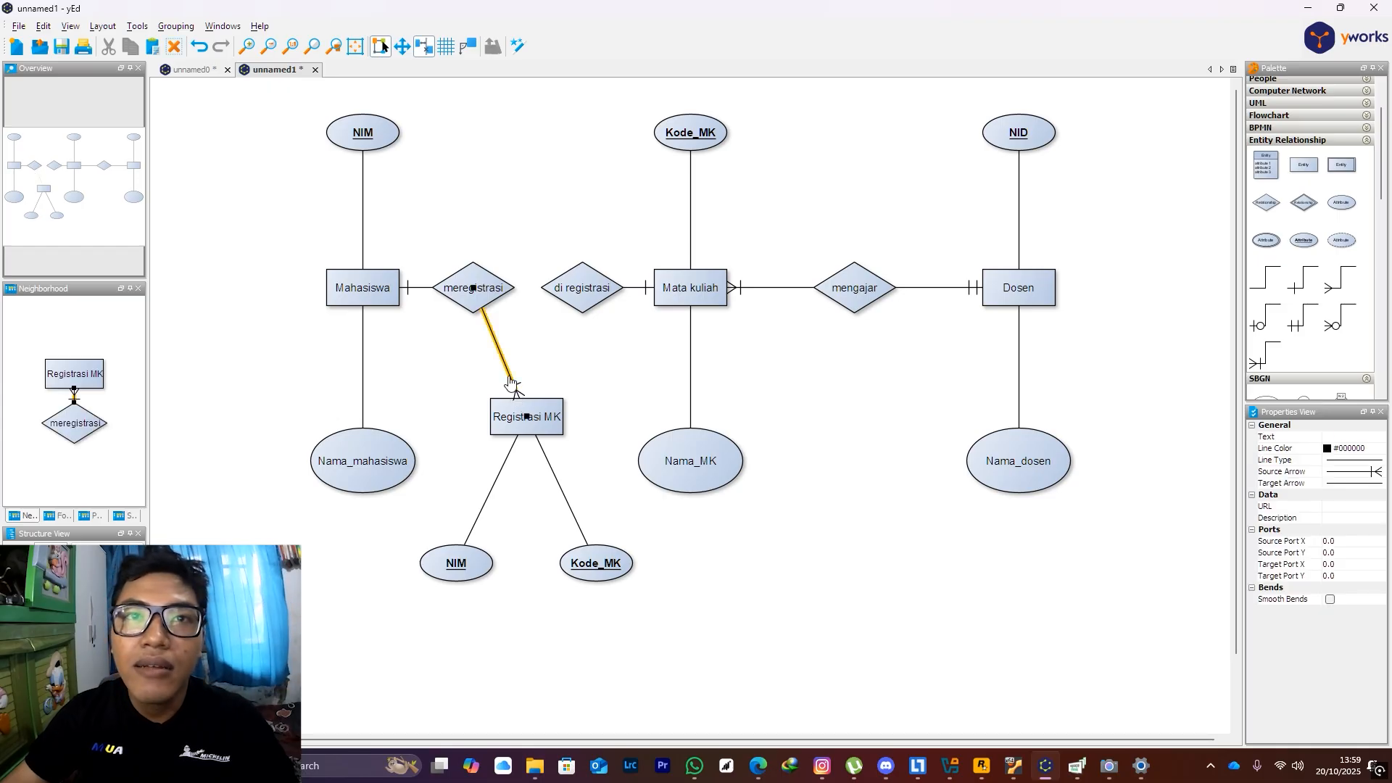
pyautogui.press('Delete')
# Connect the meregistrasi and di registrasi diamonds to Registrasi MK with lines that carry a plain crow's foot at the entity end
pyautogui.moveTo(1343, 278); pyautogui.dragTo(470, 311)
pyautogui.hotkey('ctrl', 'z')
pyautogui.moveTo(1342, 278); pyautogui.dragTo(473, 303)
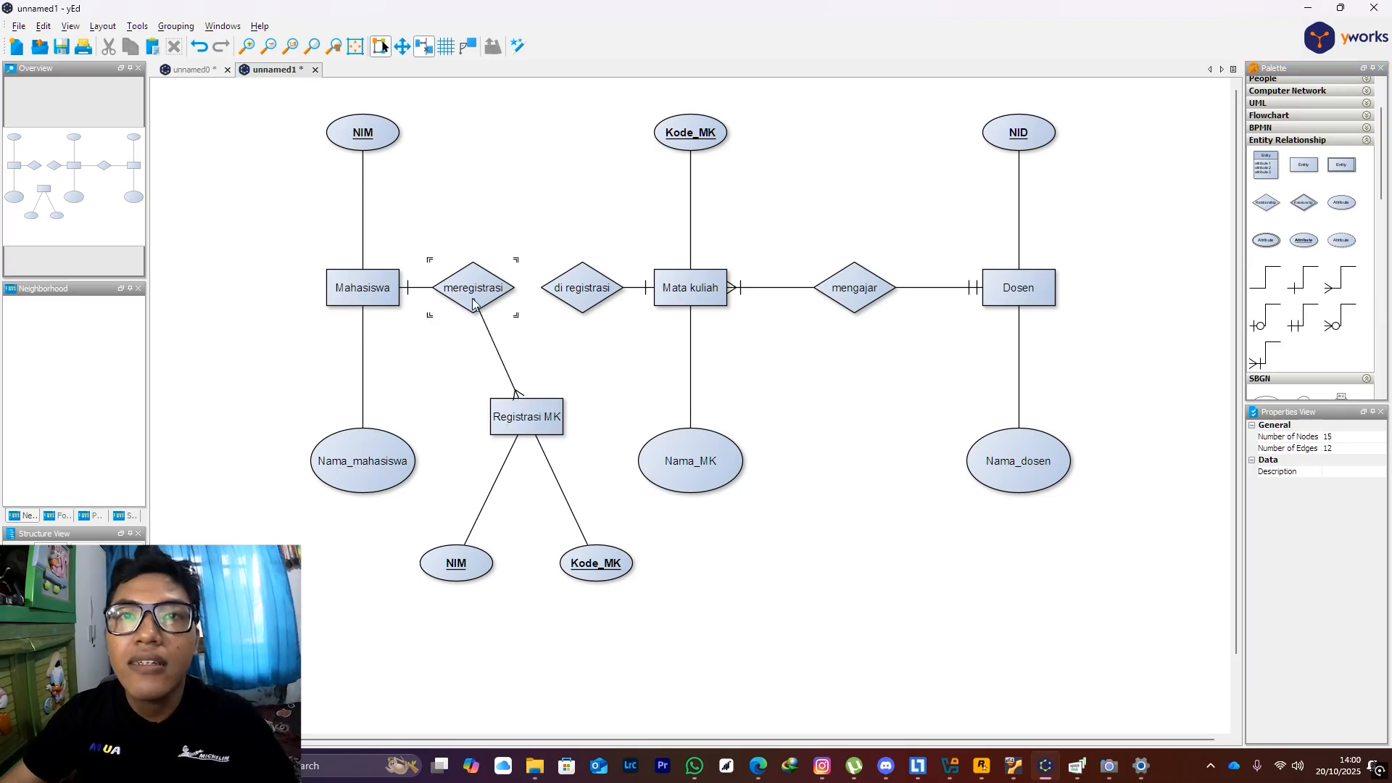
pyautogui.moveTo(1342, 278); pyautogui.dragTo(582, 303)
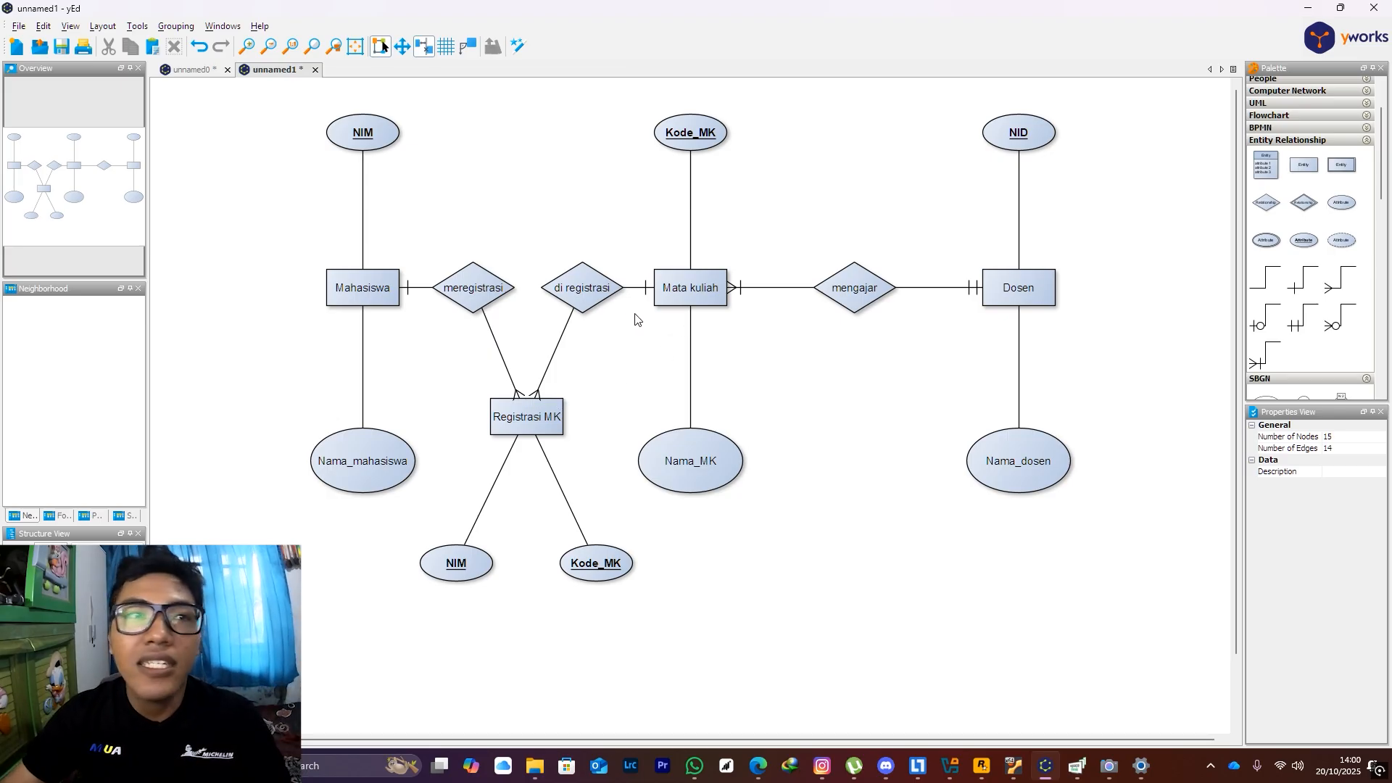
# Group the Registrasi MK entity together with its NIM and Kode_MK key attributes
pyautogui.scroll(-3, 994, 358)
pyautogui.scroll(3, 716, 409)
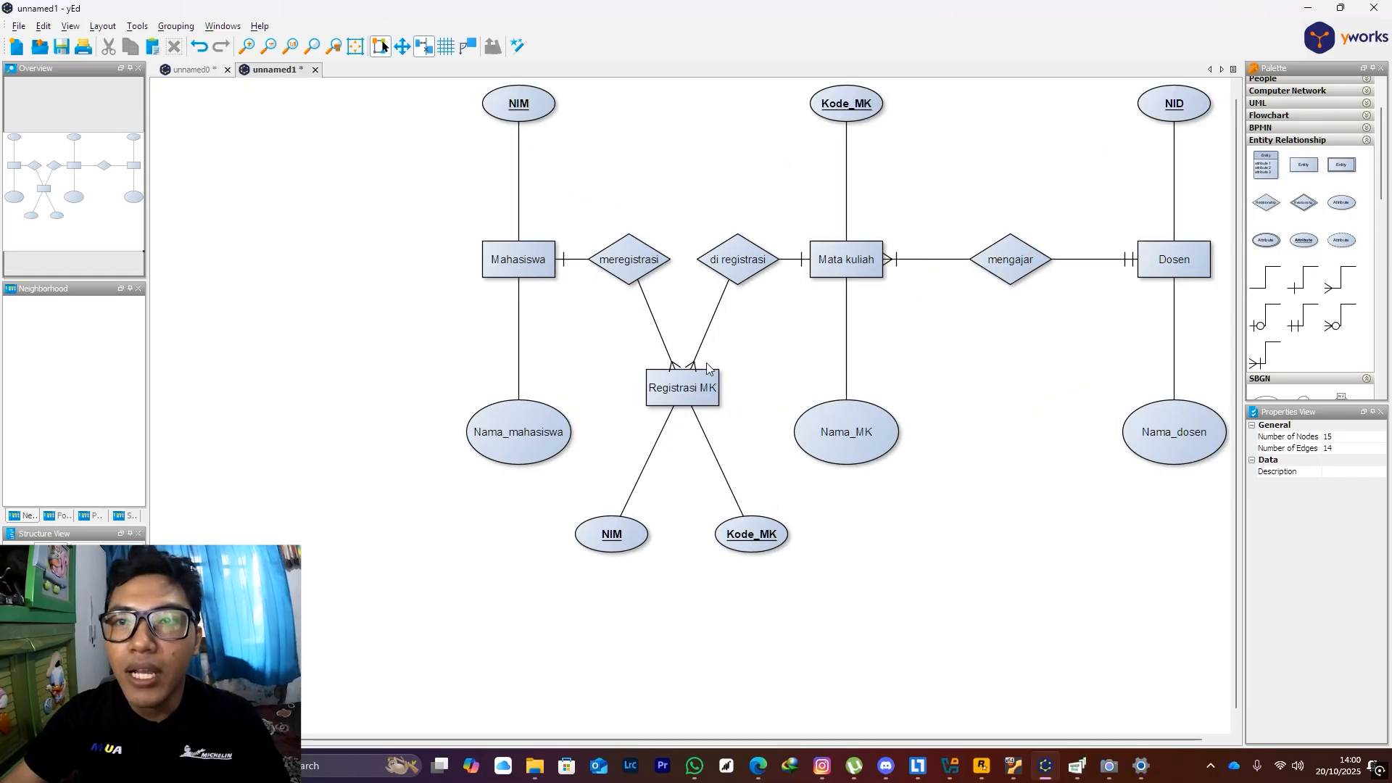
pyautogui.moveTo(766, 360); pyautogui.dragTo(714, 573)
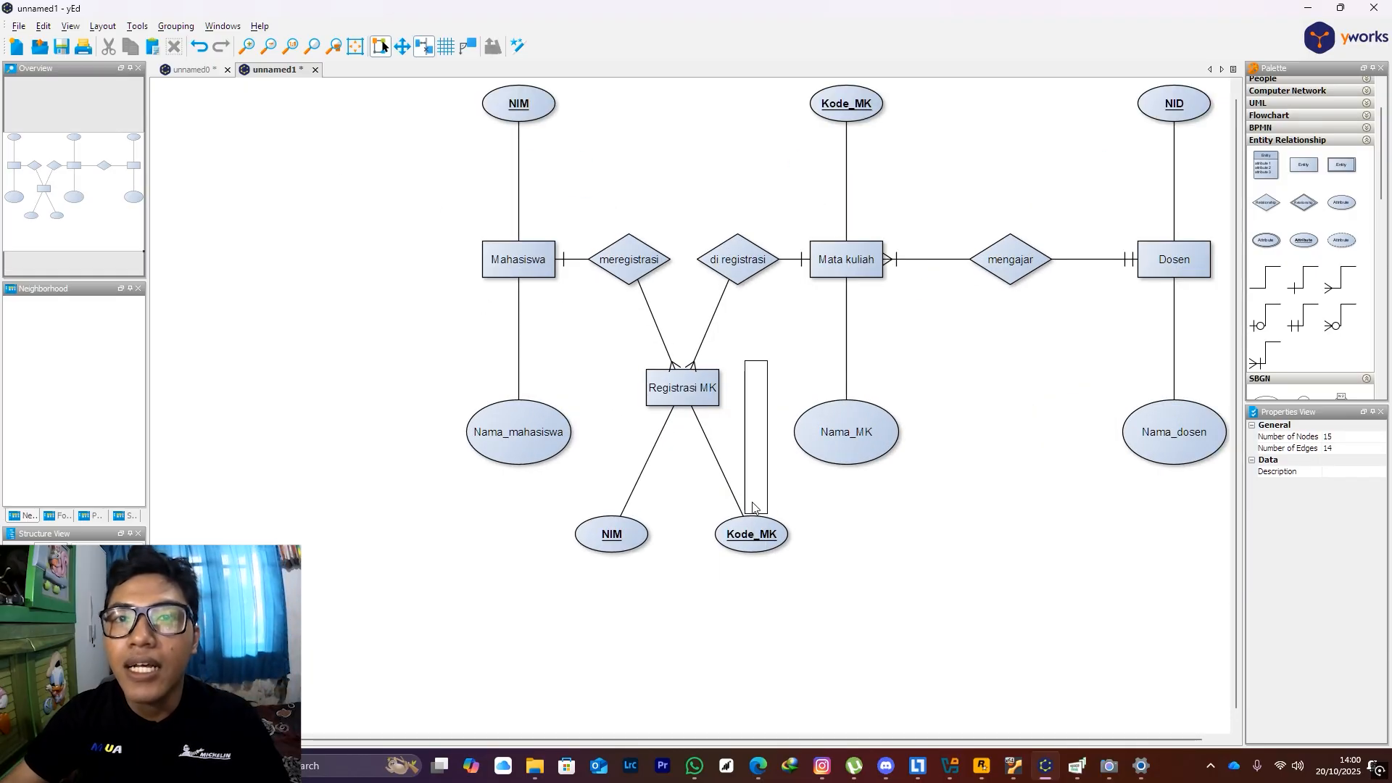
pyautogui.moveTo(794, 340); pyautogui.dragTo(569, 581)
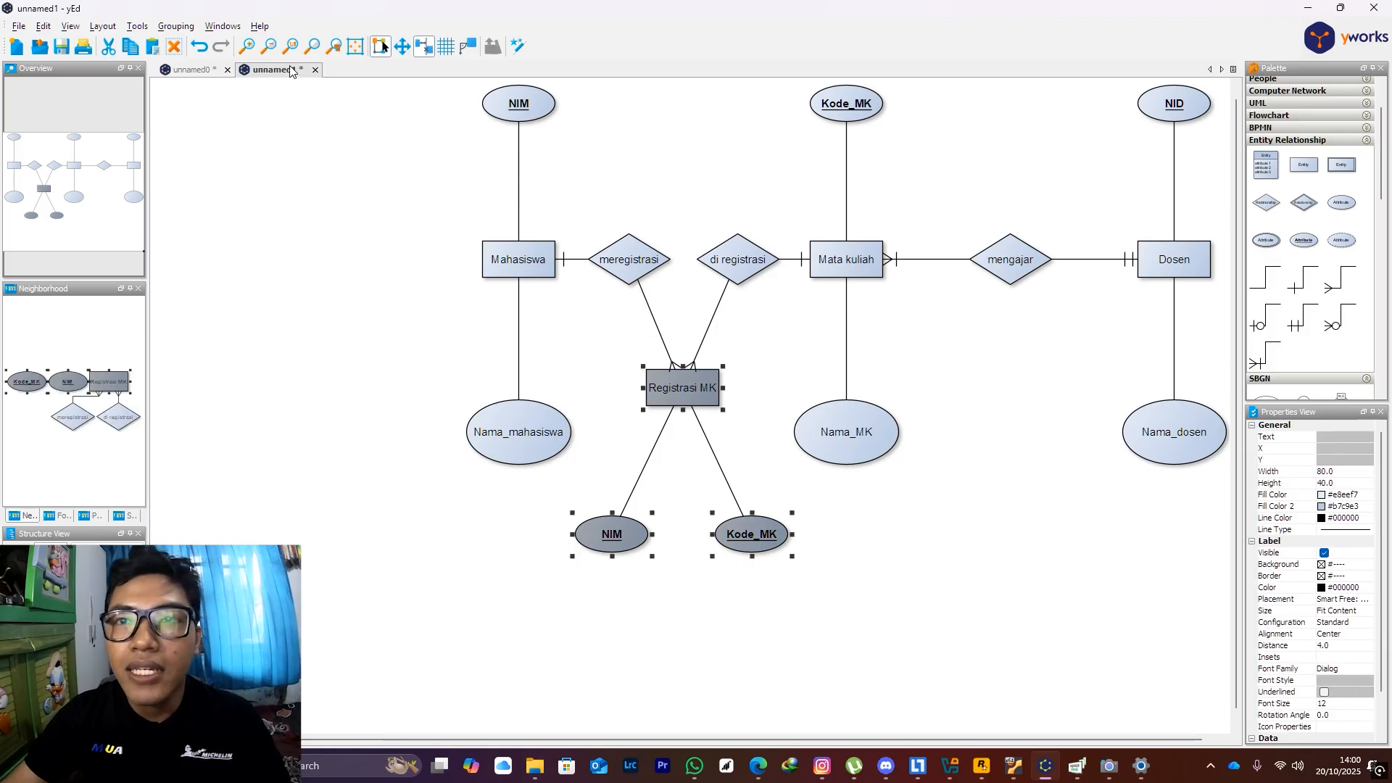
pyautogui.click(175, 26)
pyautogui.click(206, 89)
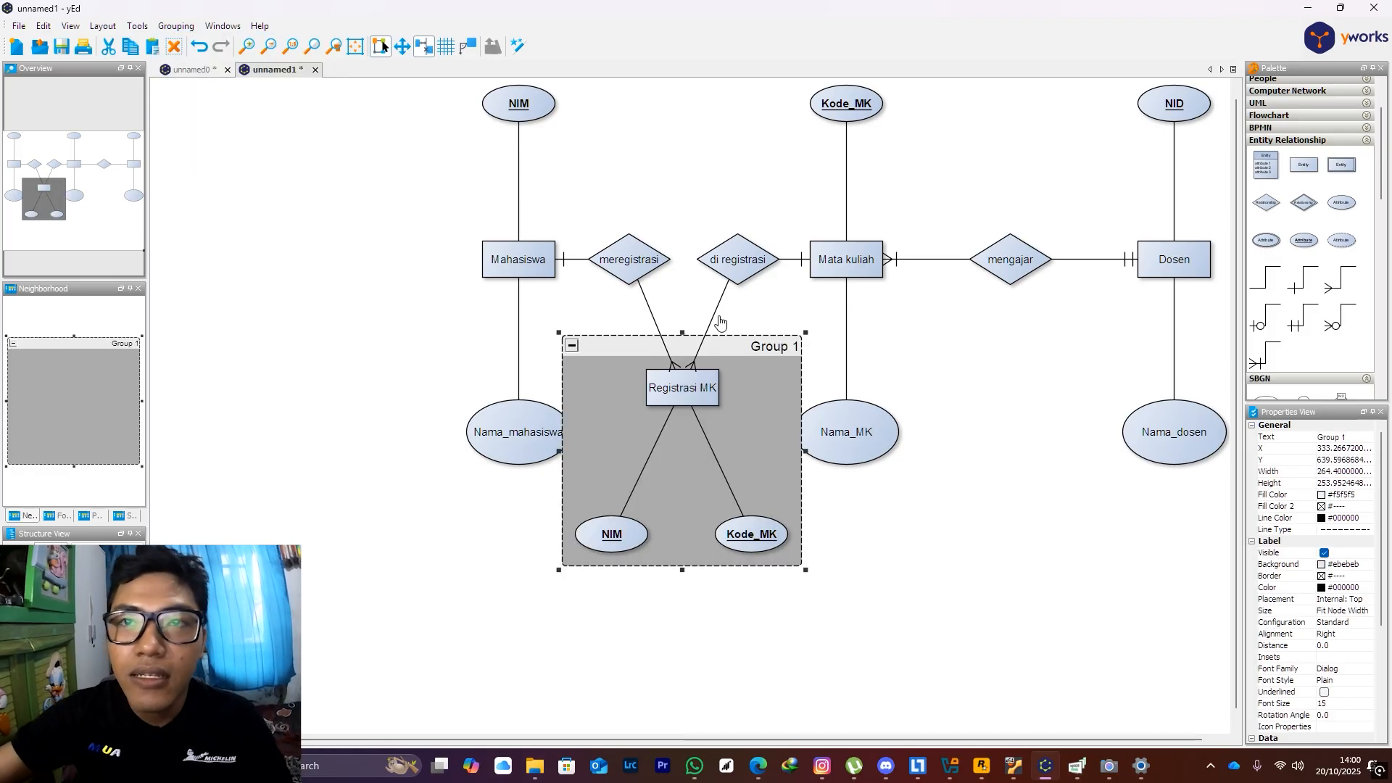
# Clear the label text of the group around Registrasi MK
pyautogui.doubleClick(773, 347)
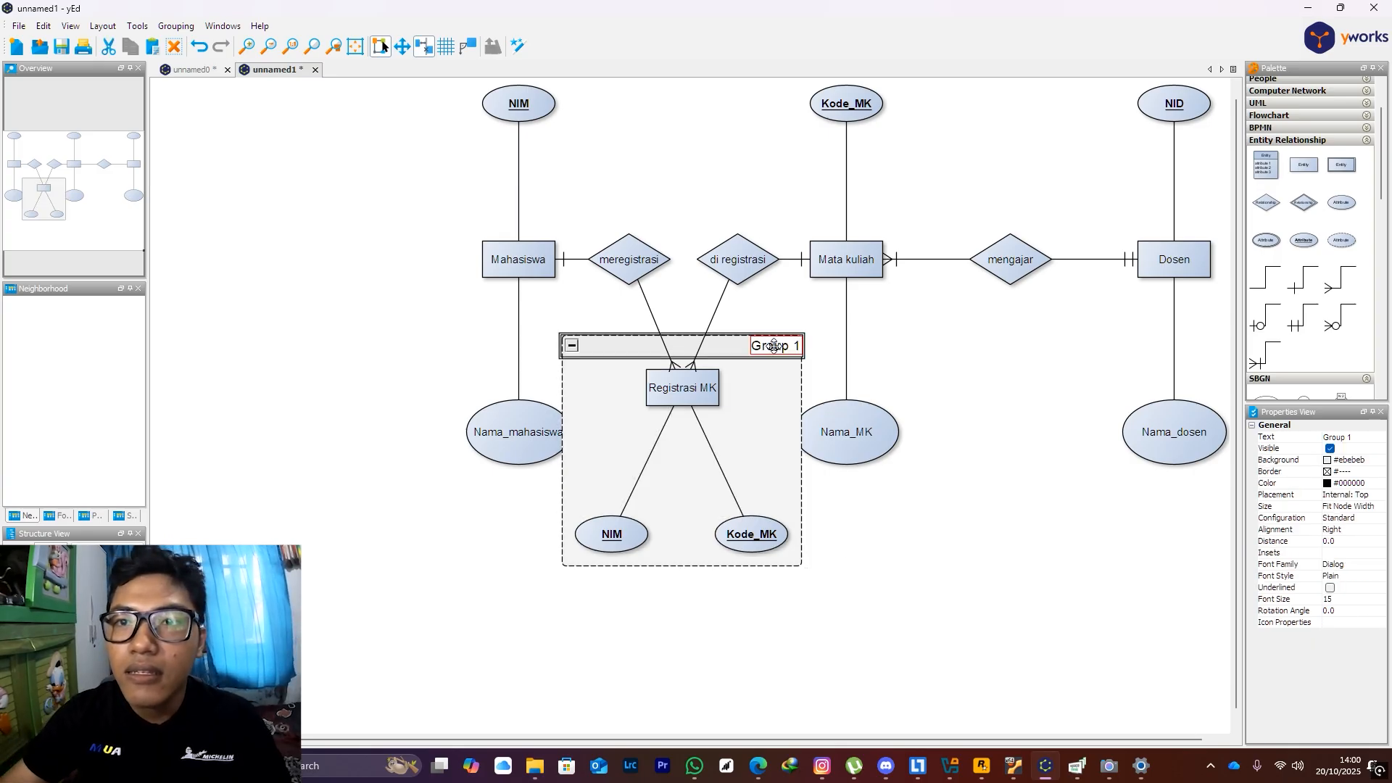
pyautogui.press('BackSpace')
pyautogui.press('Return')
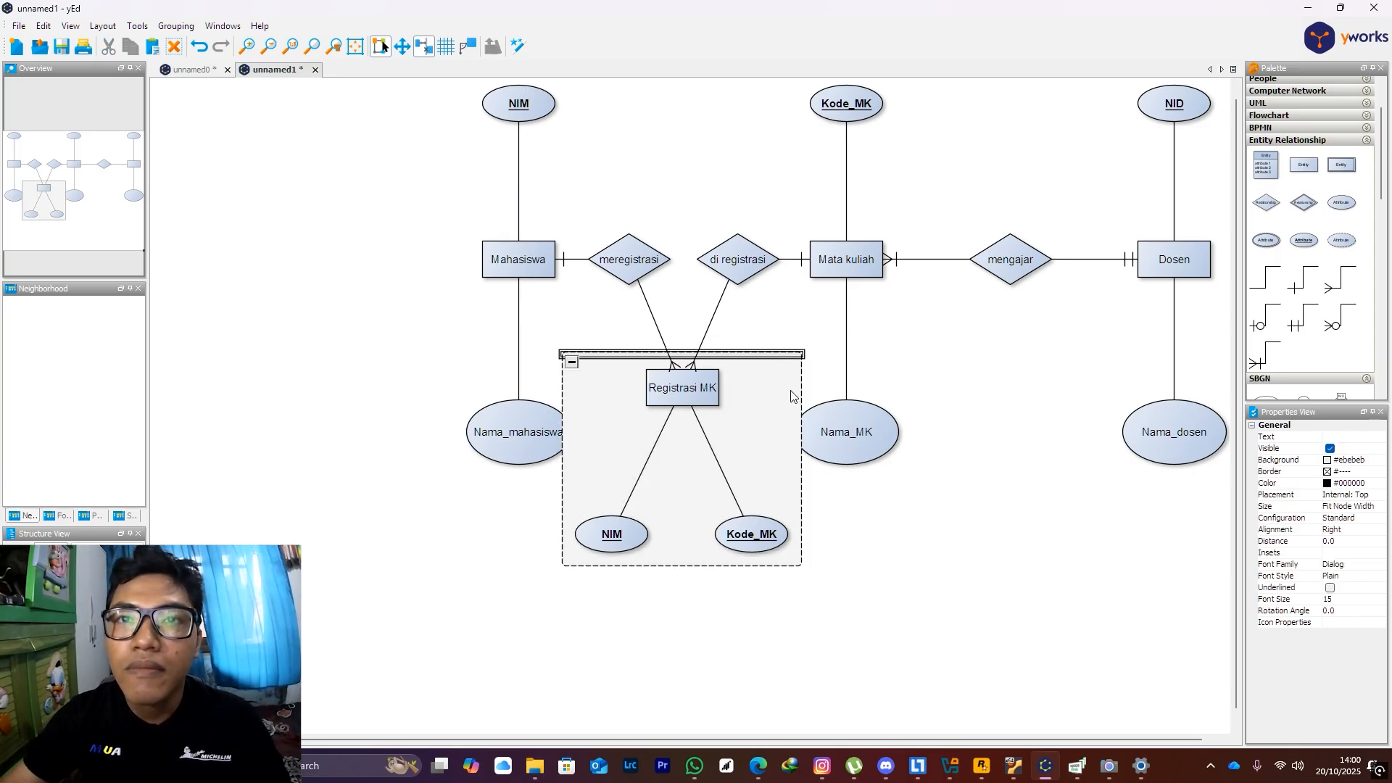
# Set the border line type of the Registrasi MK group to a thicker dashed line
pyautogui.click(797, 490)
pyautogui.rightClick(798, 490)
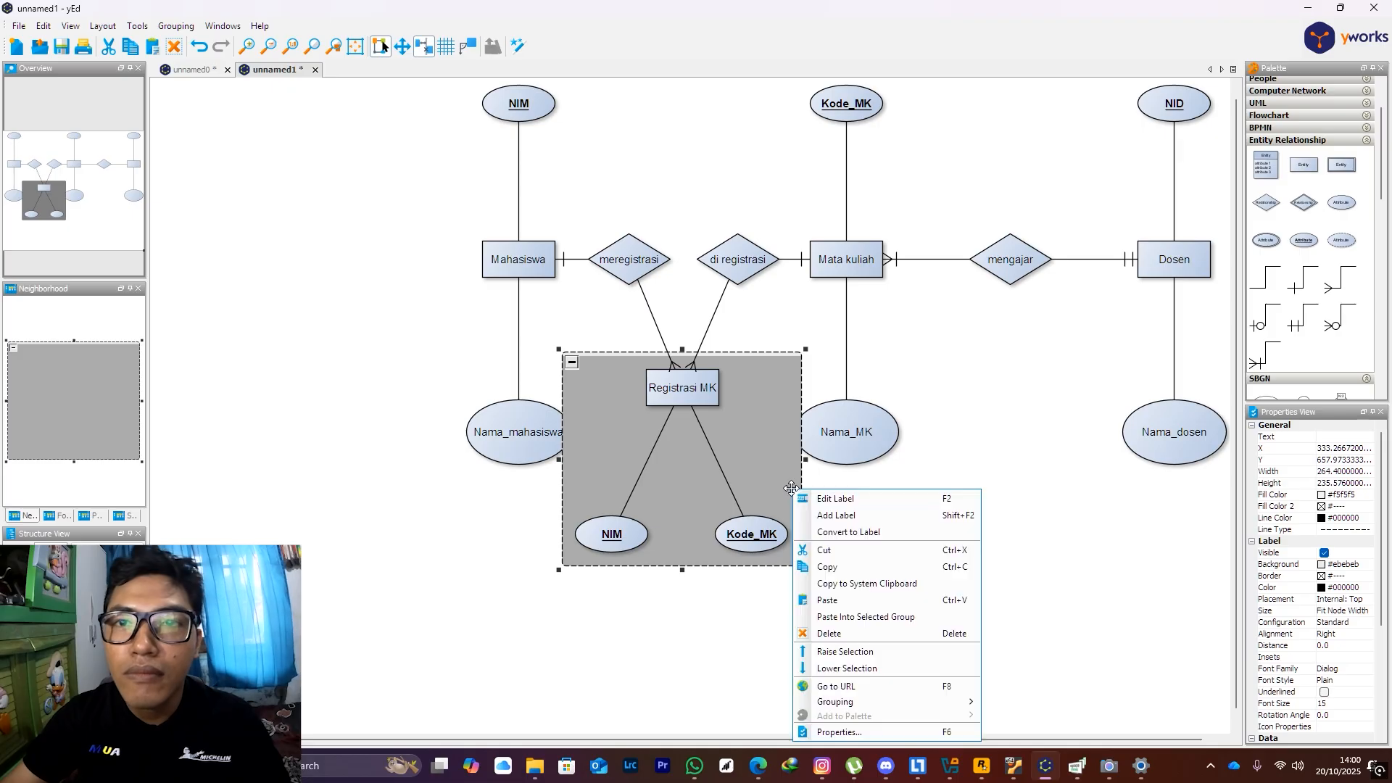
pyautogui.click(858, 725)
pyautogui.click(794, 405)
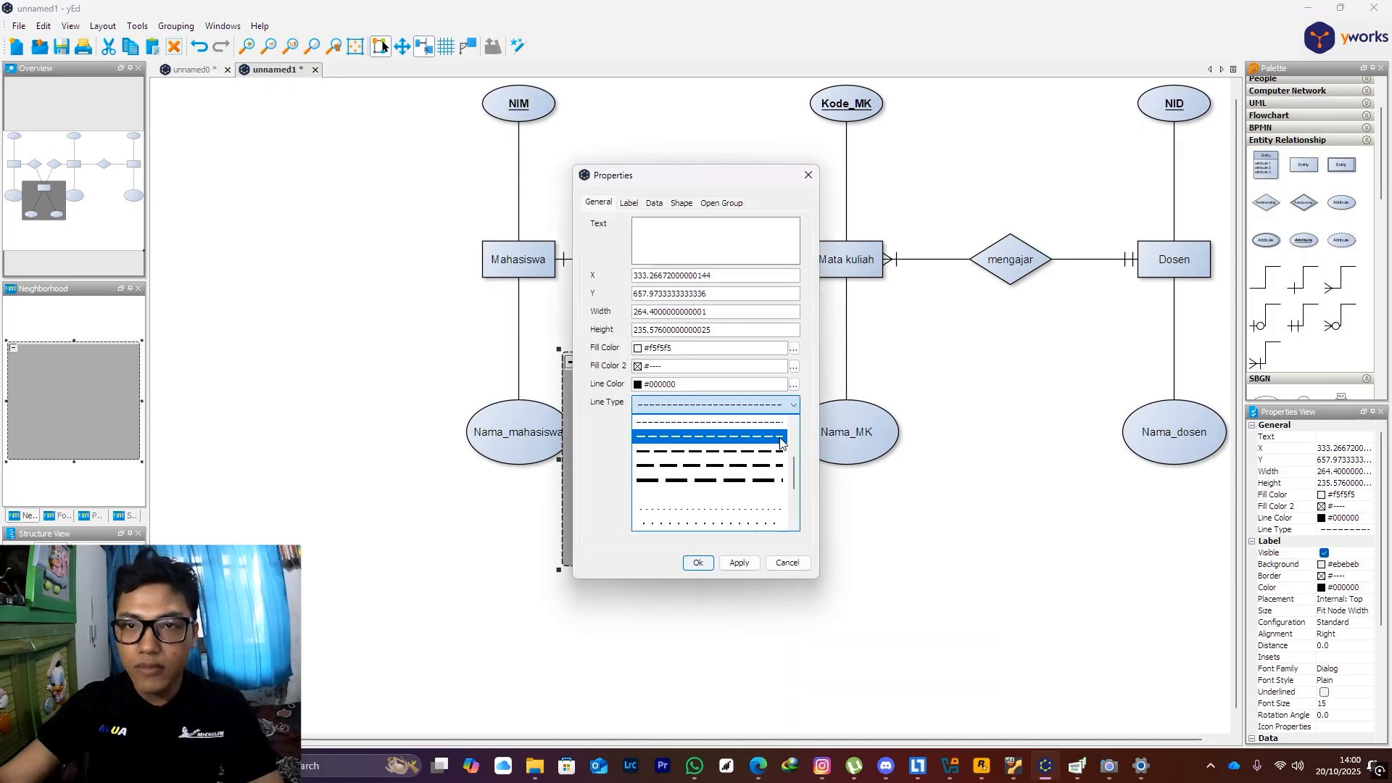
pyautogui.click(740, 465)
pyautogui.click(698, 563)
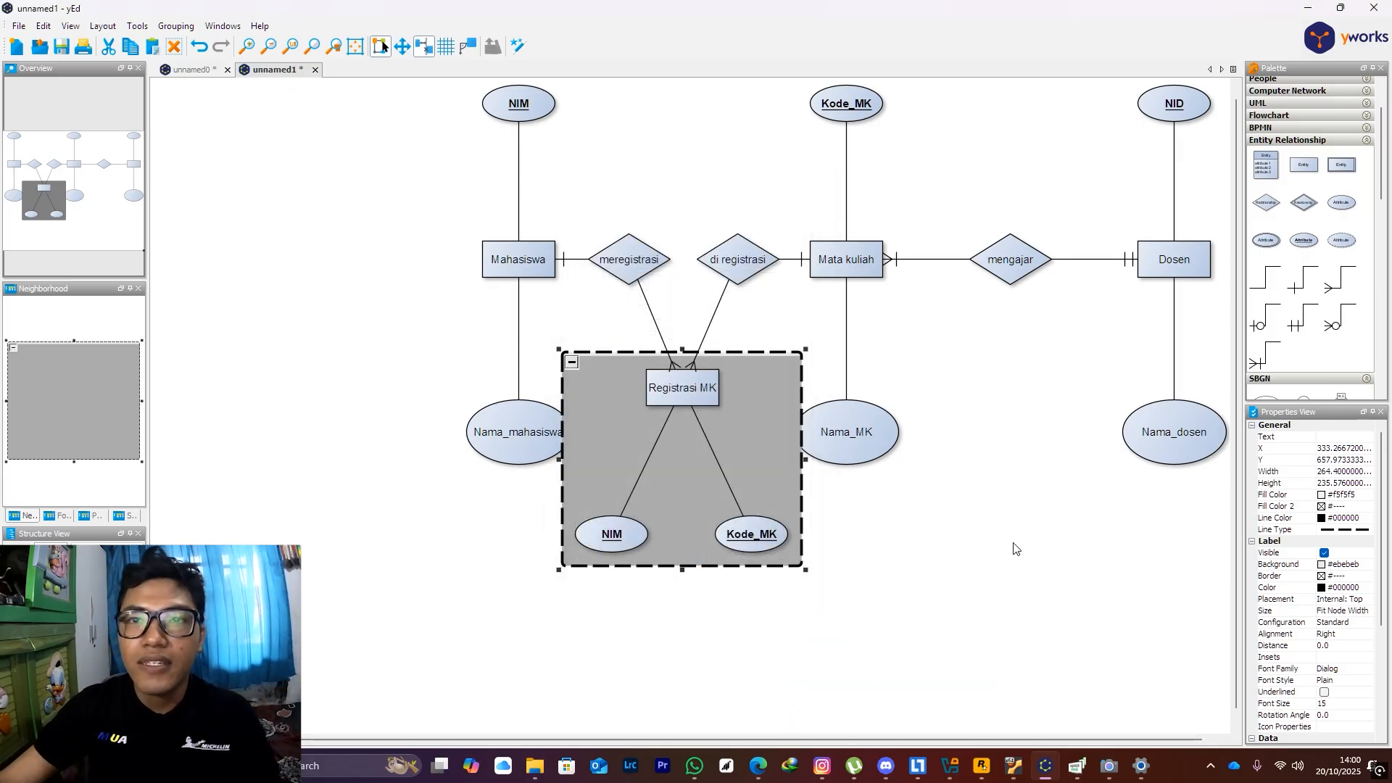
pyautogui.scroll(-2, 983, 557)
pyautogui.moveTo(1005, 408); pyautogui.dragTo(872, 382)
pyautogui.scroll(1, 873, 382)
pyautogui.scroll(1, 873, 388)
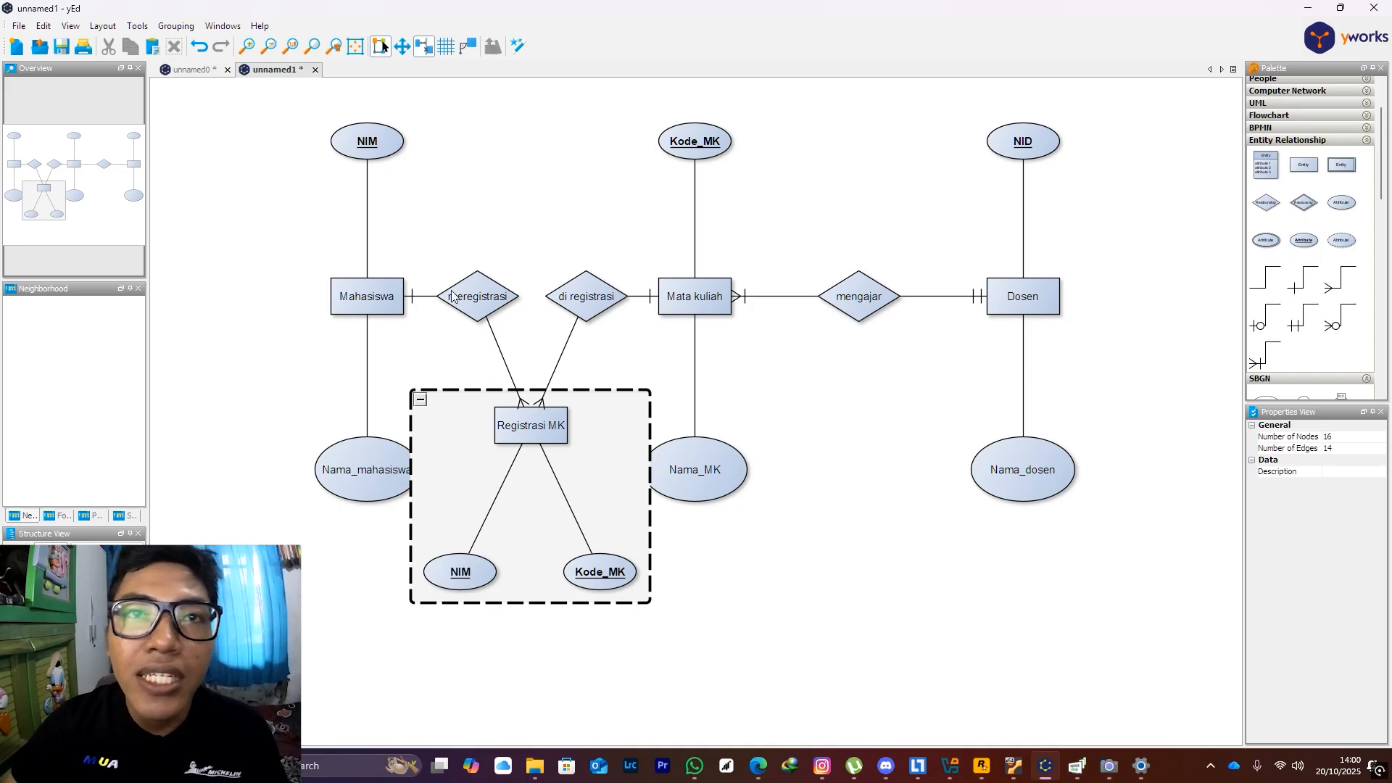
pyautogui.moveTo(650, 247); pyautogui.dragTo(426, 332)
pyautogui.click(512, 196)
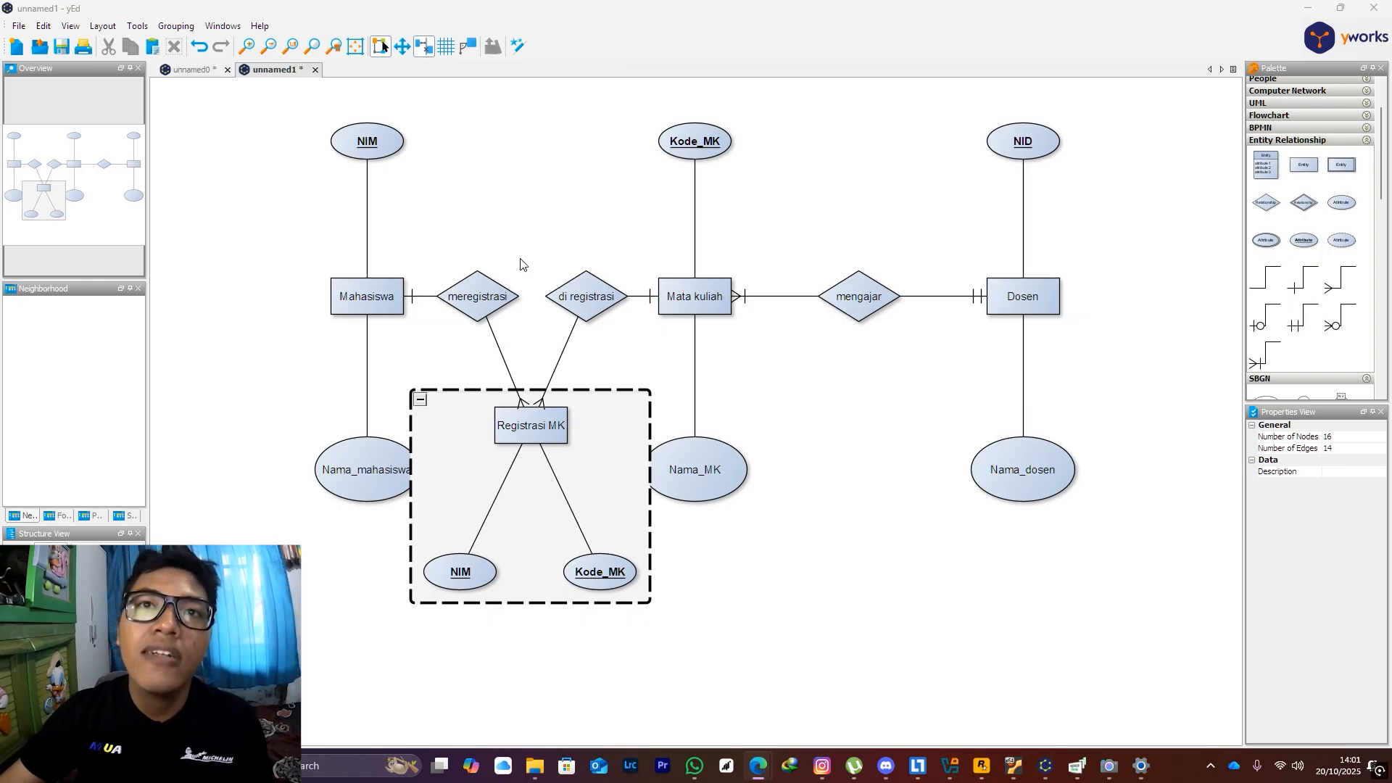
# Spread out Mahasiswa with its attributes, the two registration diamonds and the Registrasi MK group so that the group overlaps no attribute
pyautogui.moveTo(460, 232); pyautogui.dragTo(615, 326)
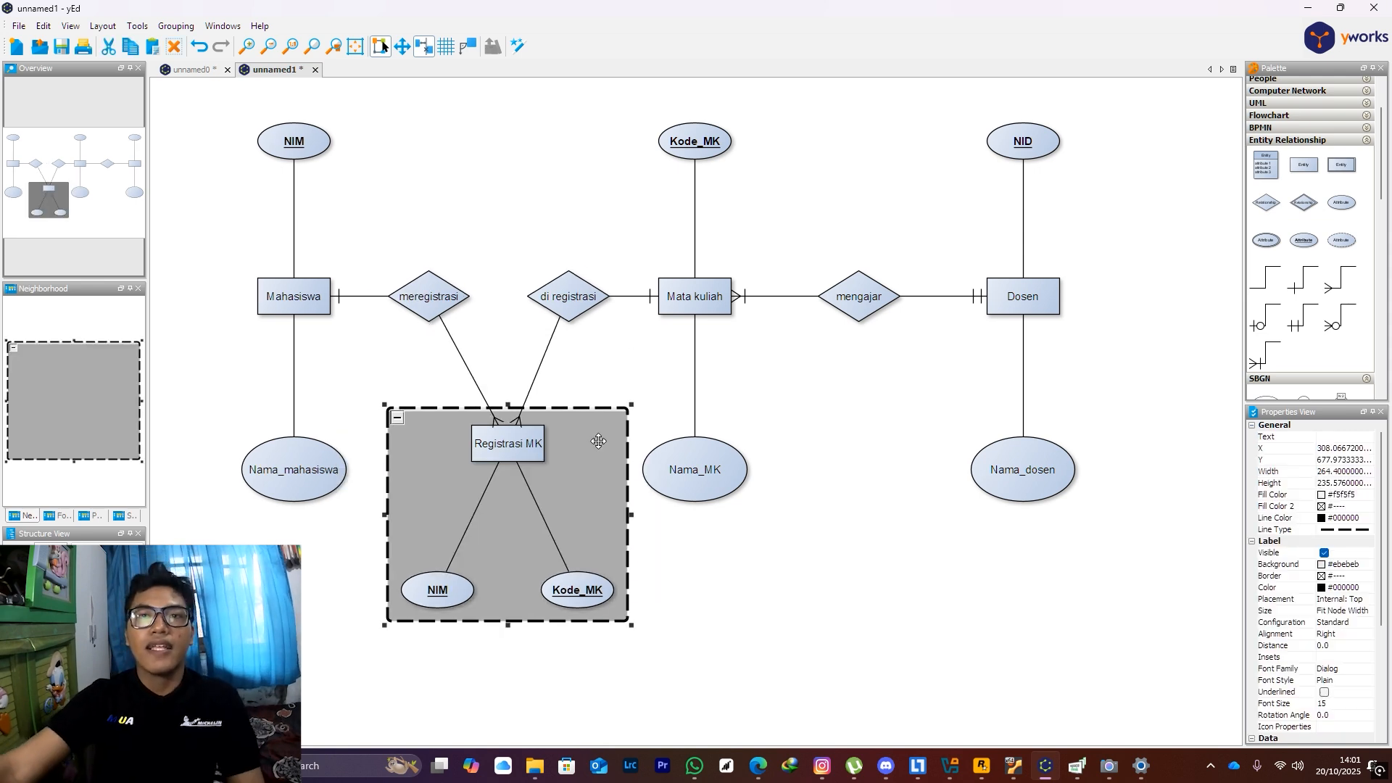
pyautogui.moveTo(598, 440); pyautogui.dragTo(589, 444)
pyautogui.click(755, 612)
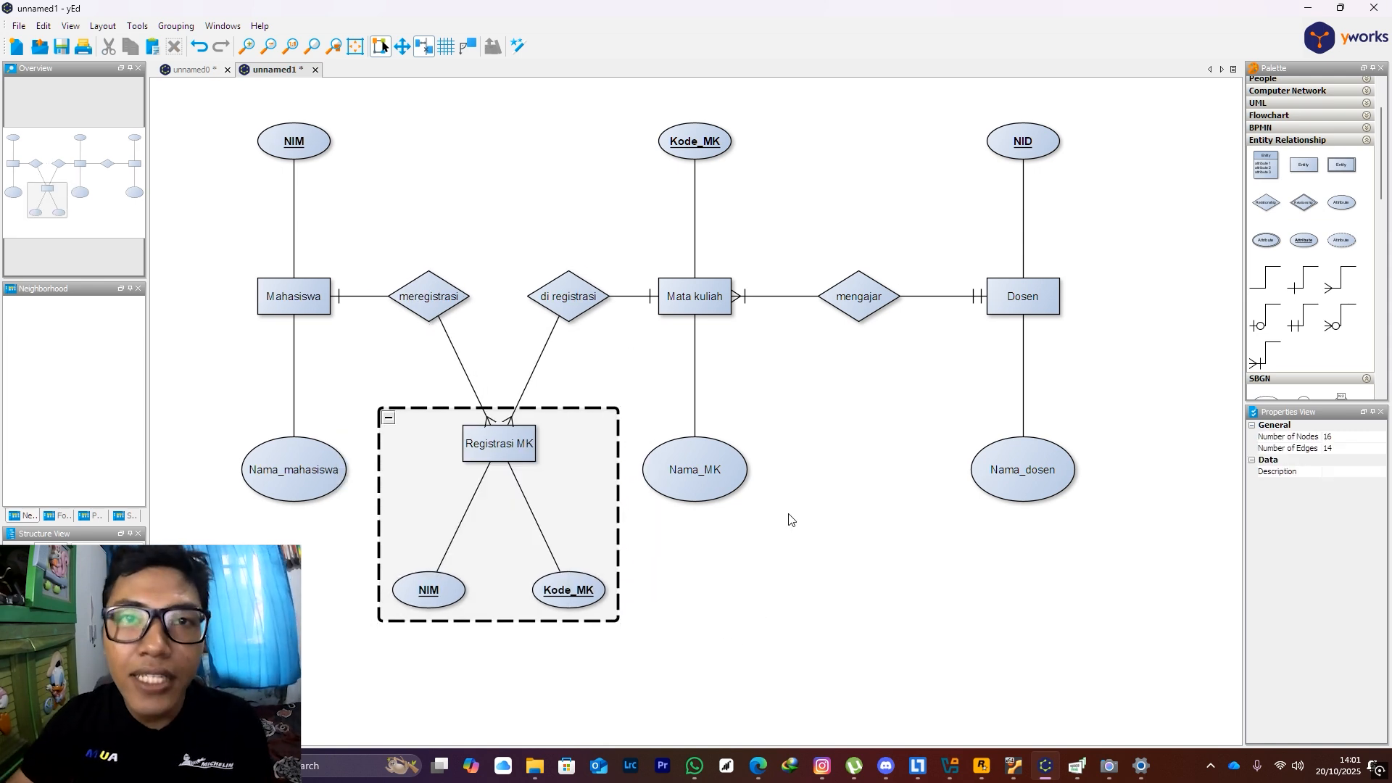
# Examine the Kode_MK keys of Registrasi MK and Mata kuliah and the cardinalities of the mengajar relationship between Mata kuliah and Dosen
pyautogui.scroll(-2, 791, 511)
pyautogui.scroll(2, 820, 502)
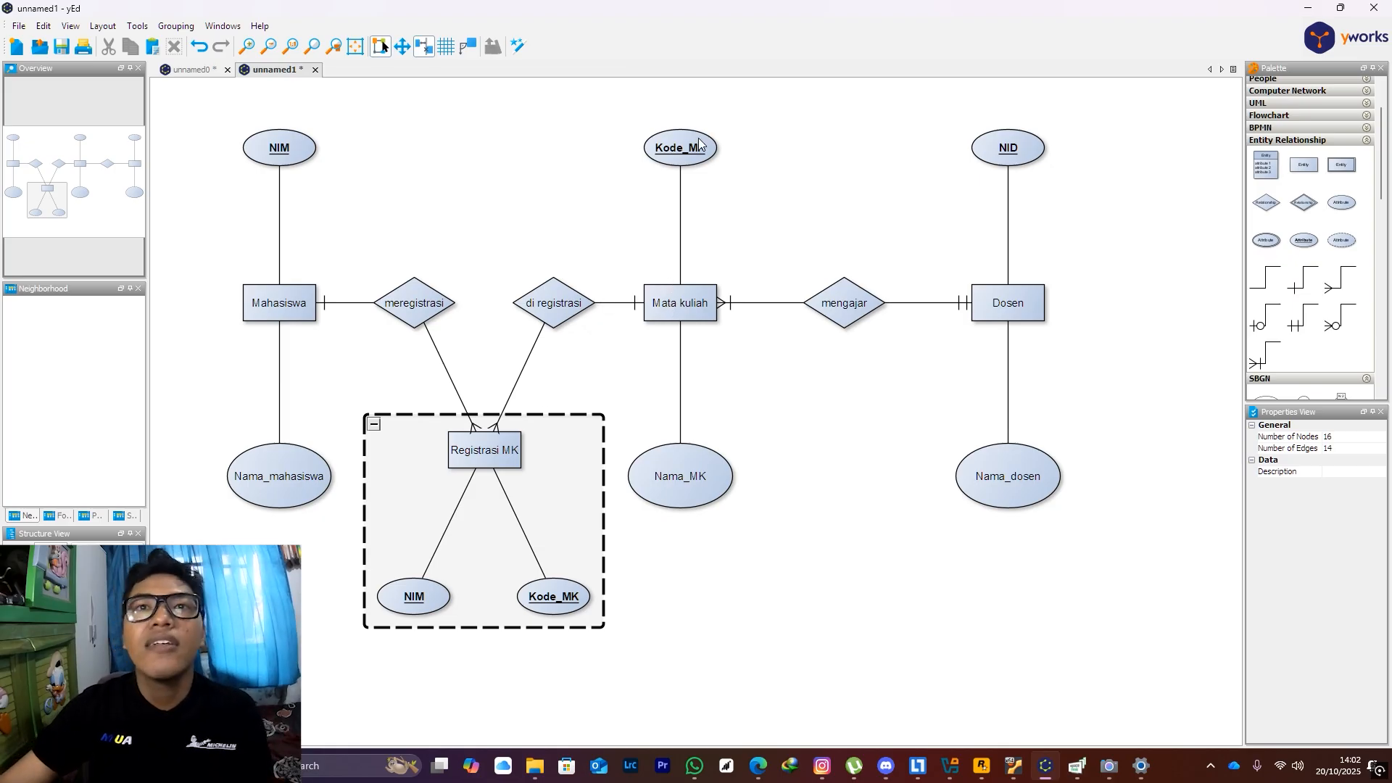
pyautogui.click(533, 602)
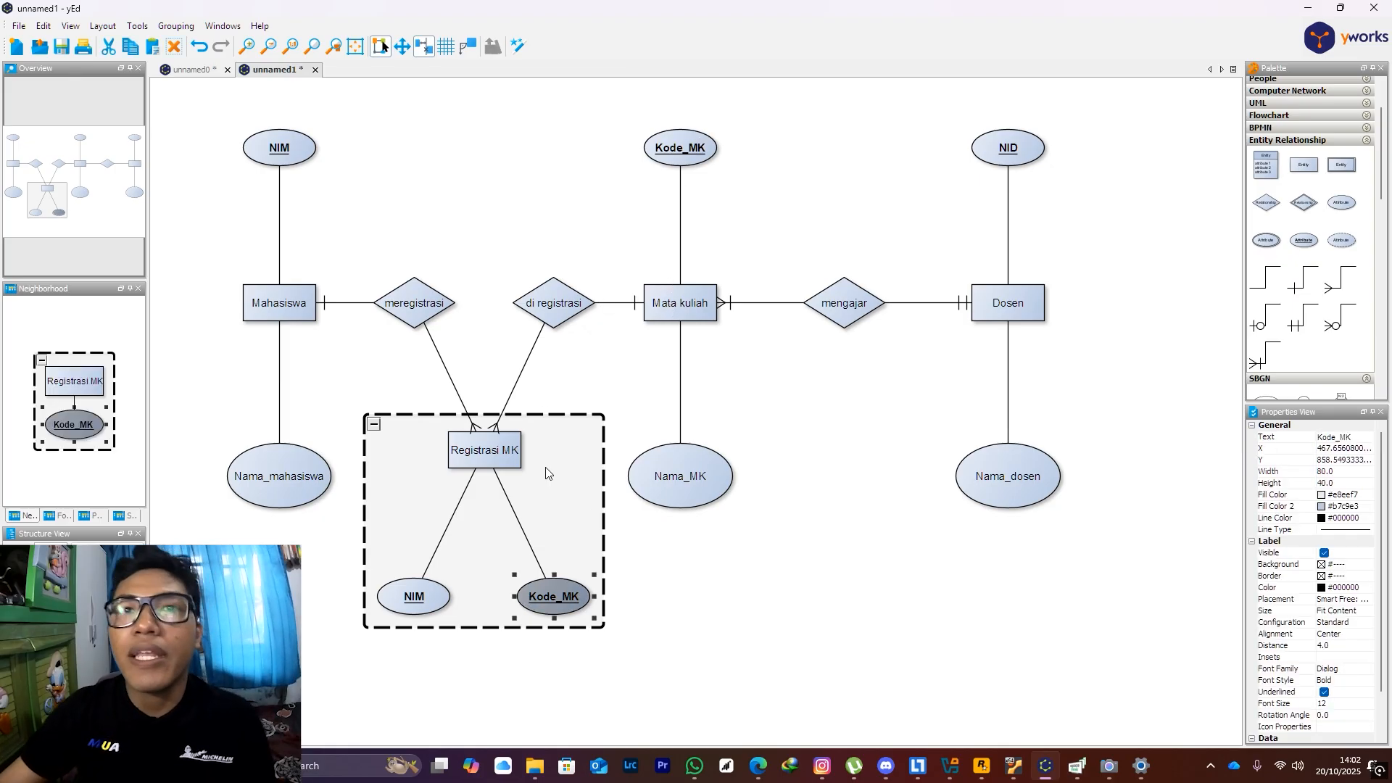
pyautogui.click(706, 143)
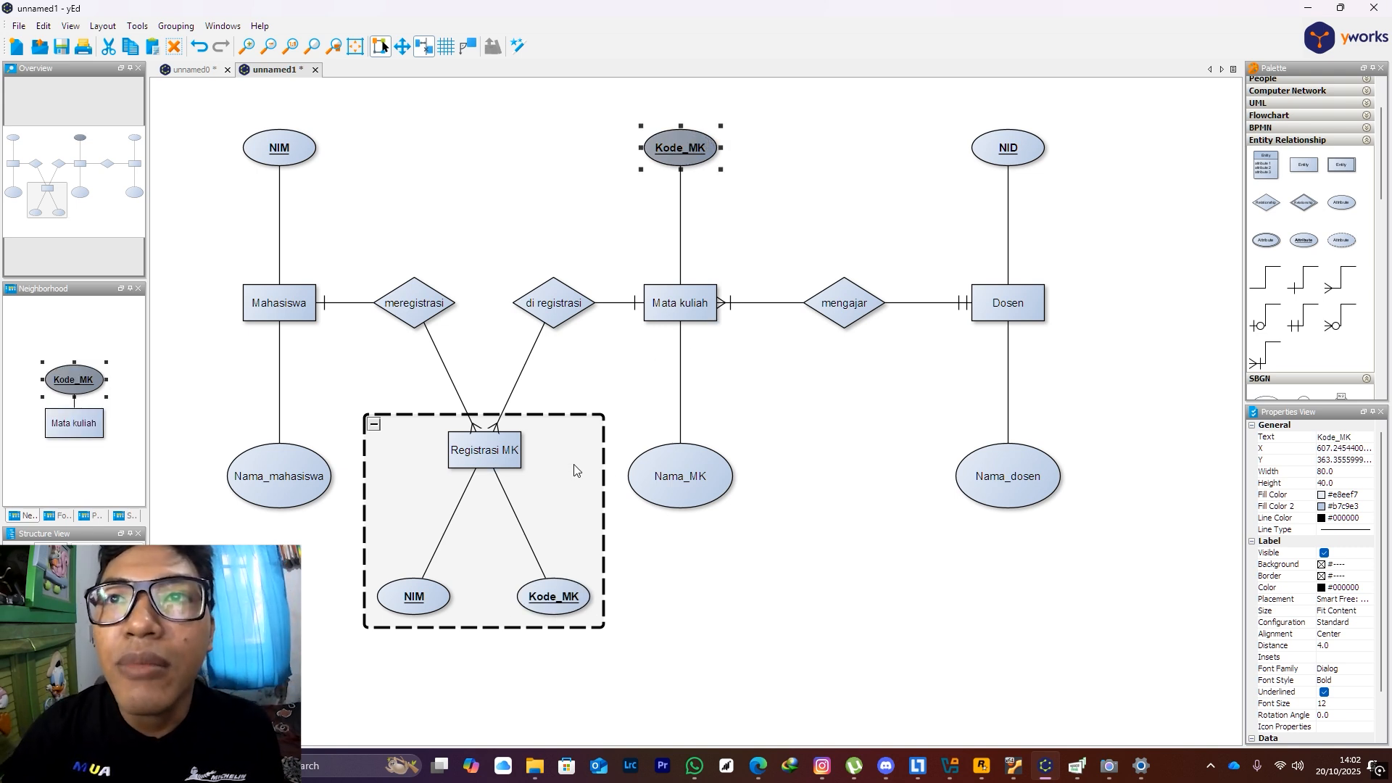
pyautogui.click(700, 305)
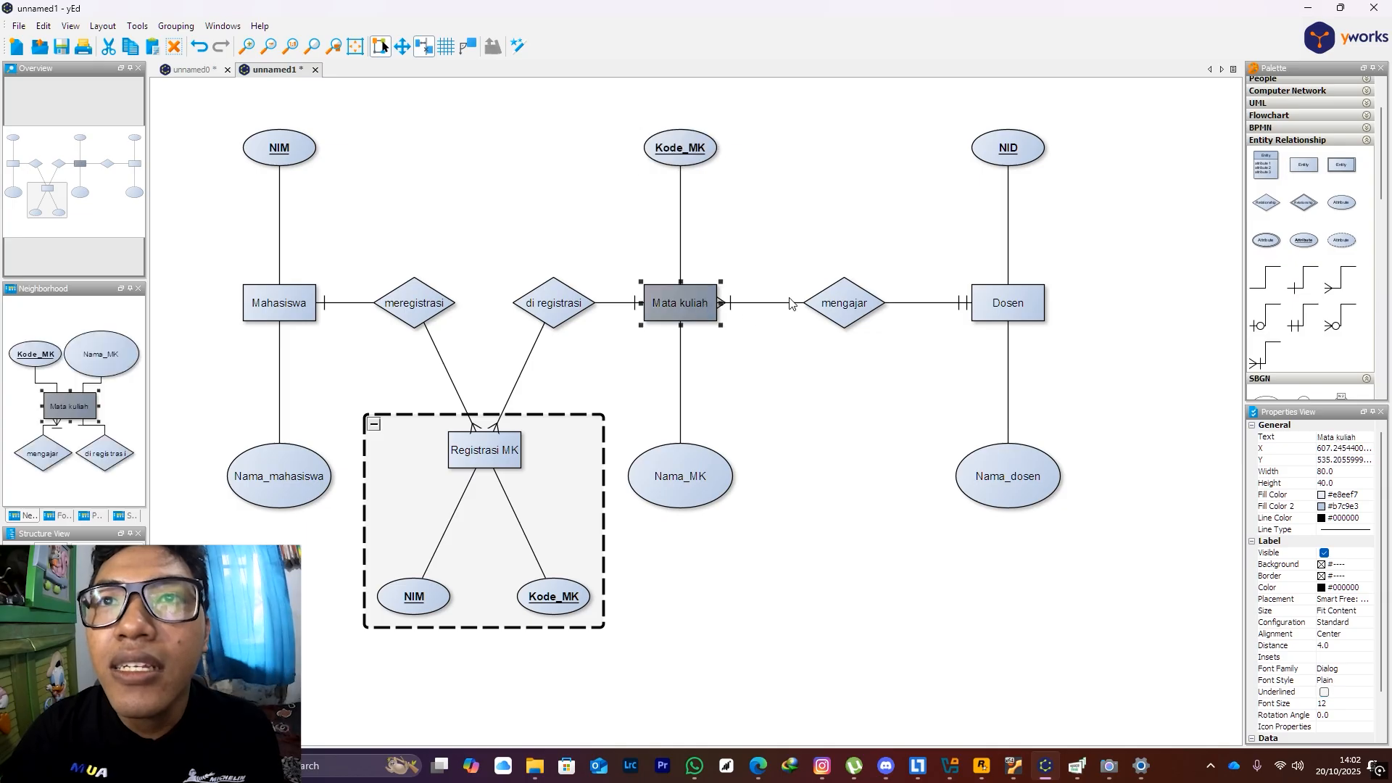
pyautogui.click(733, 297)
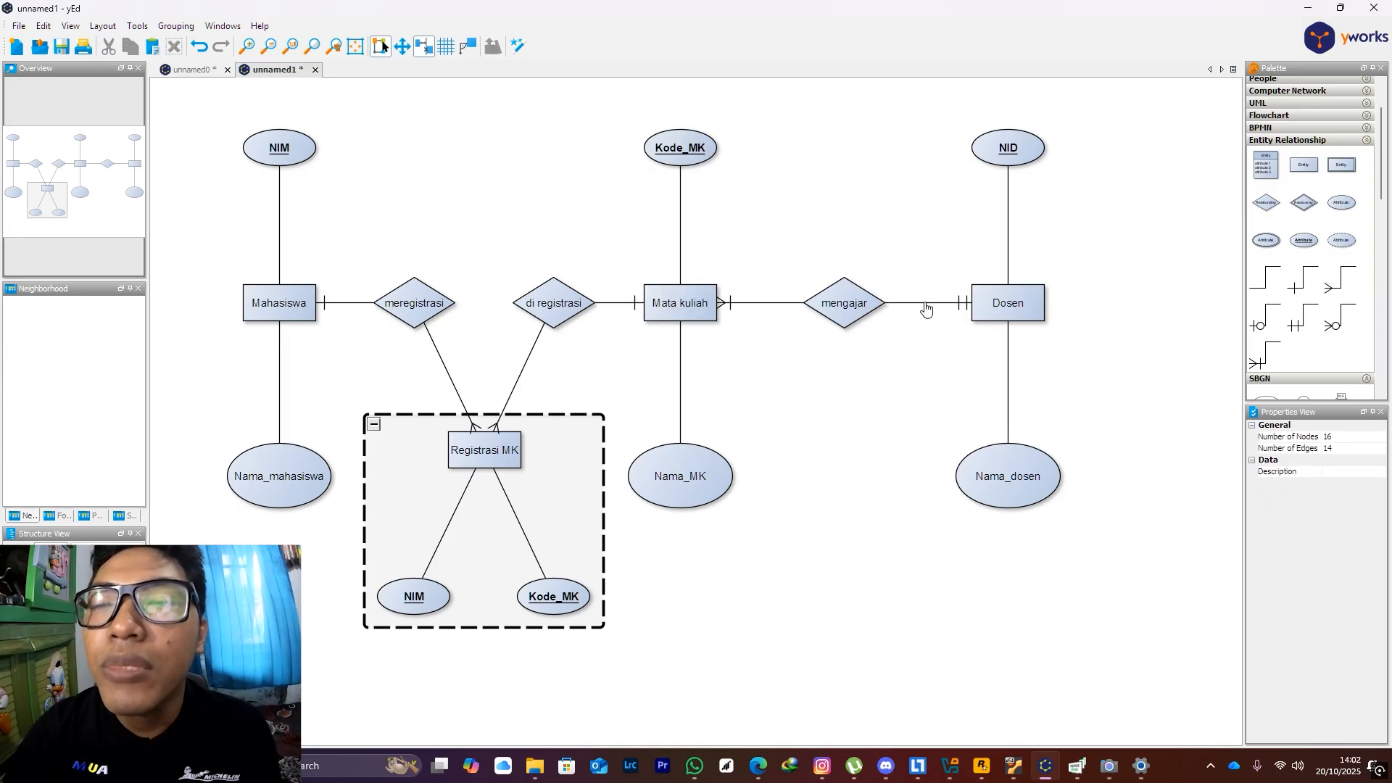
pyautogui.click(983, 303)
pyautogui.click(956, 303)
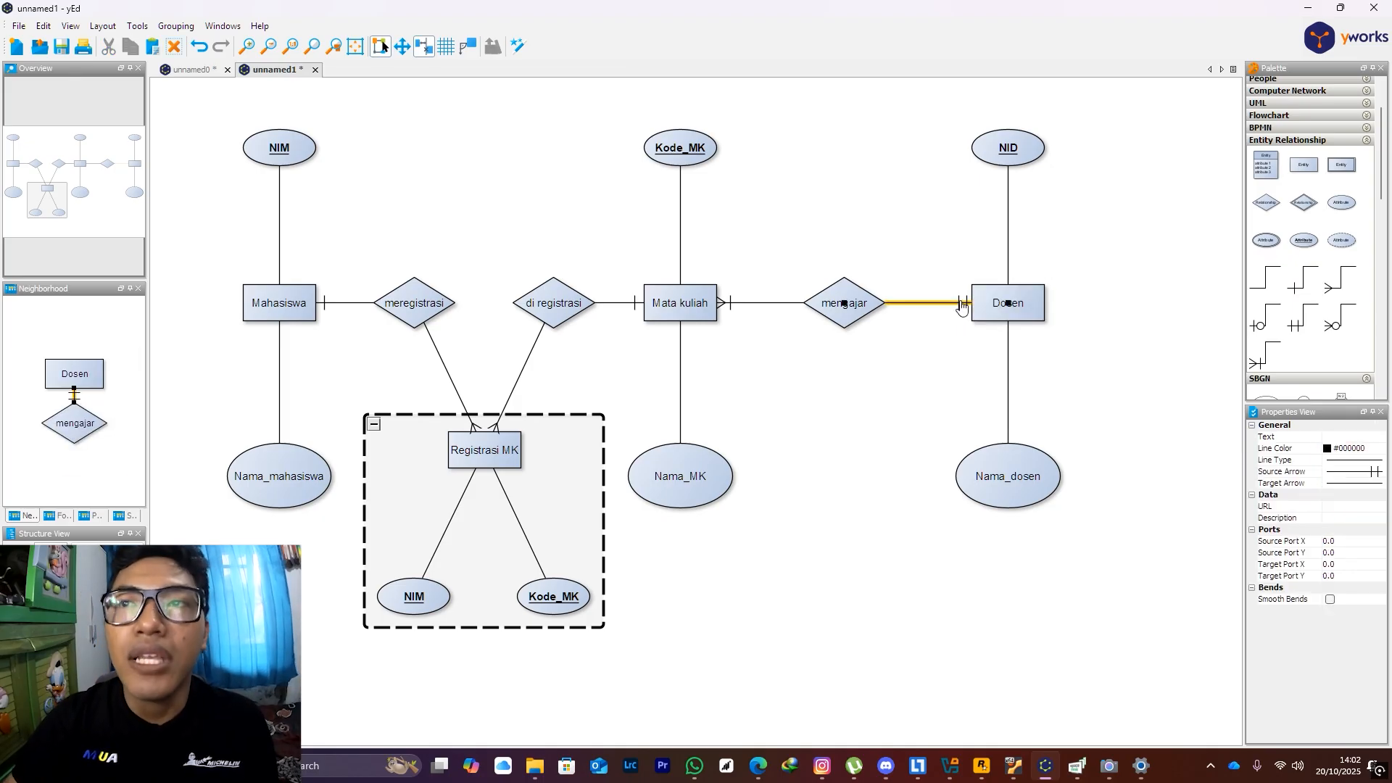
pyautogui.click(955, 255)
pyautogui.click(1003, 309)
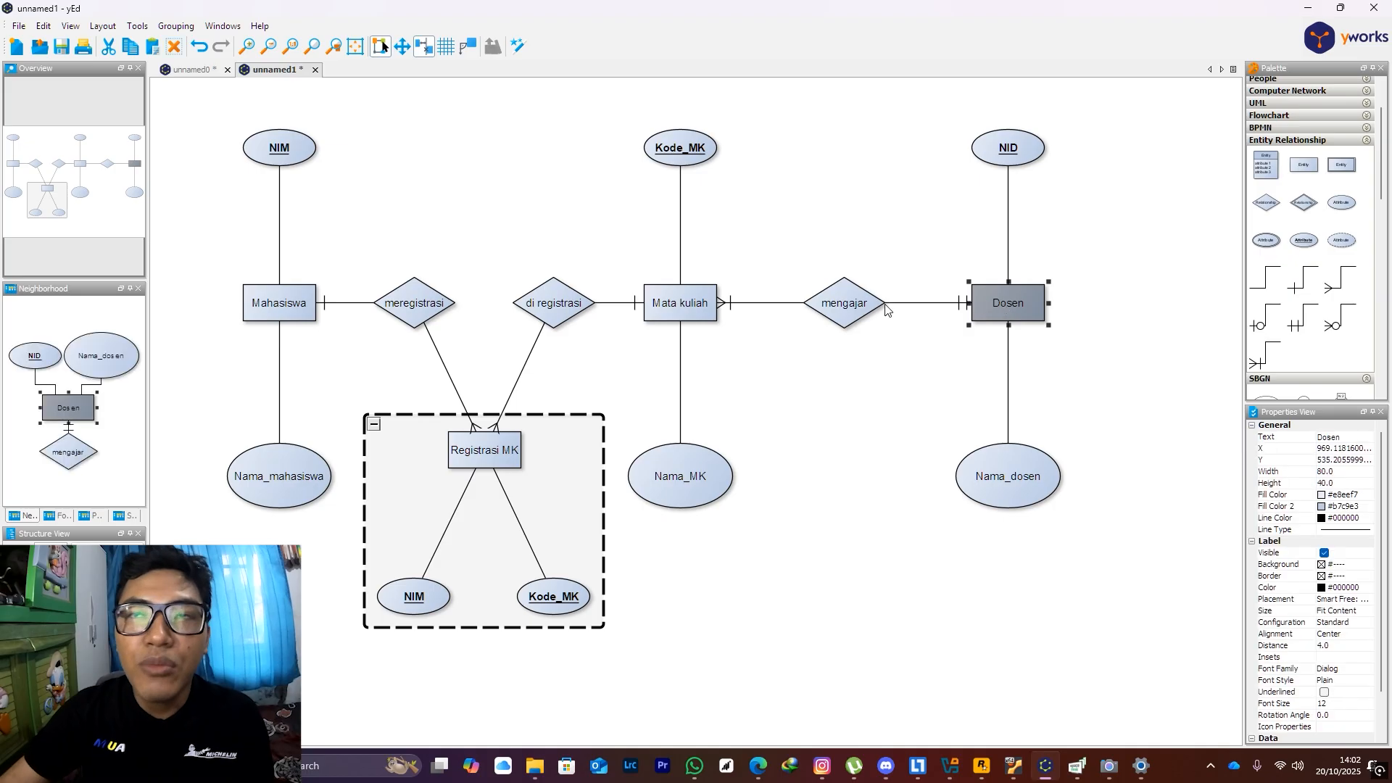
pyautogui.click(666, 316)
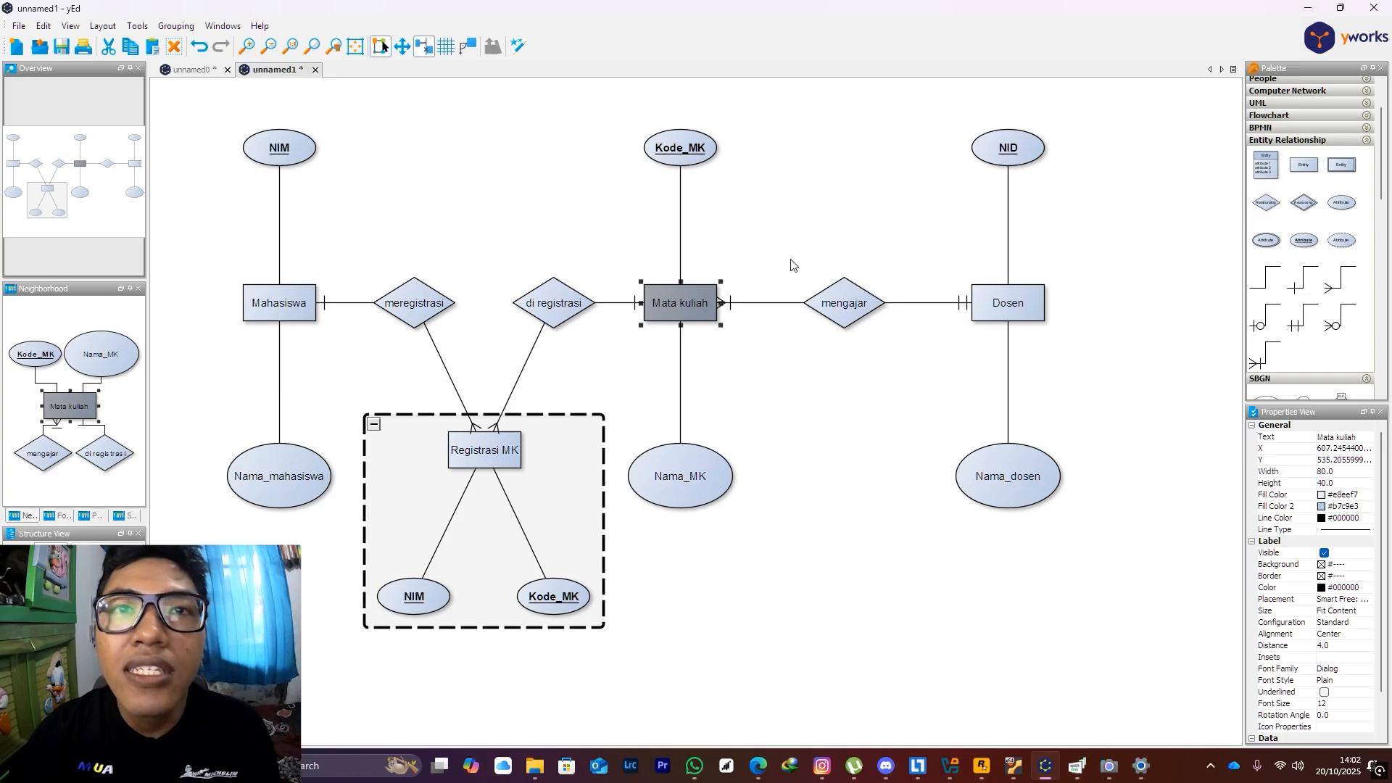
pyautogui.scroll(-1, 791, 264)
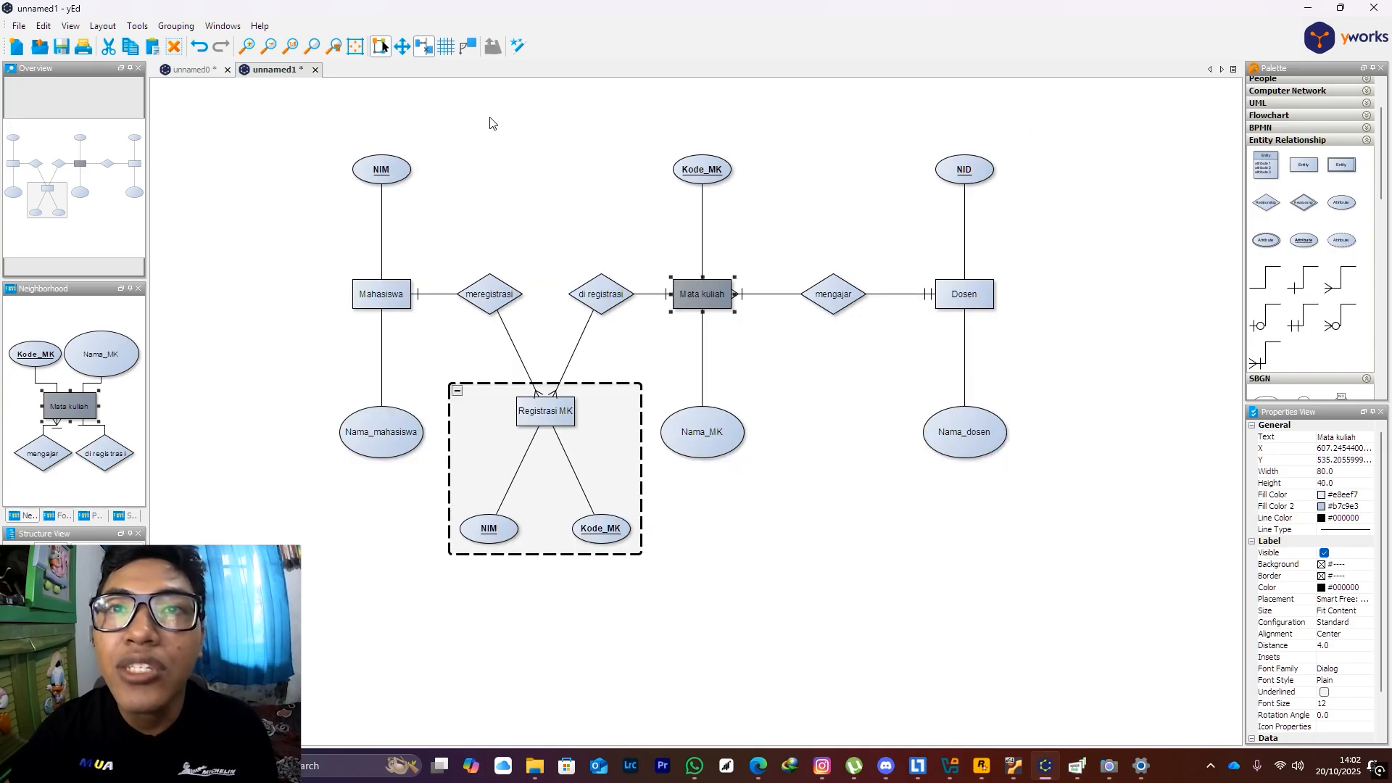
# Compare the ERD with the unnamed0 diagram and with the final ERD in Gambar 3 of the practicum guide PDF in Edge
pyautogui.click(191, 69)
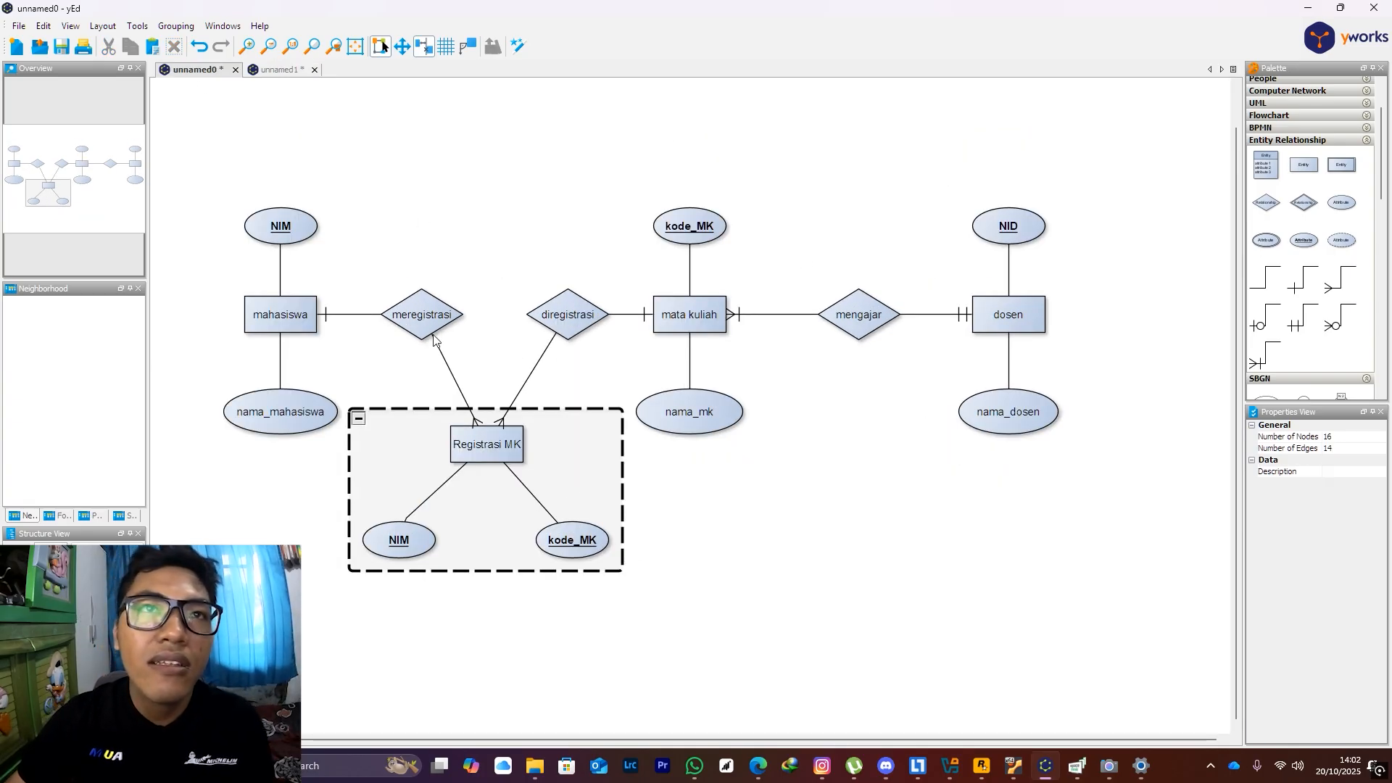
pyautogui.click(279, 71)
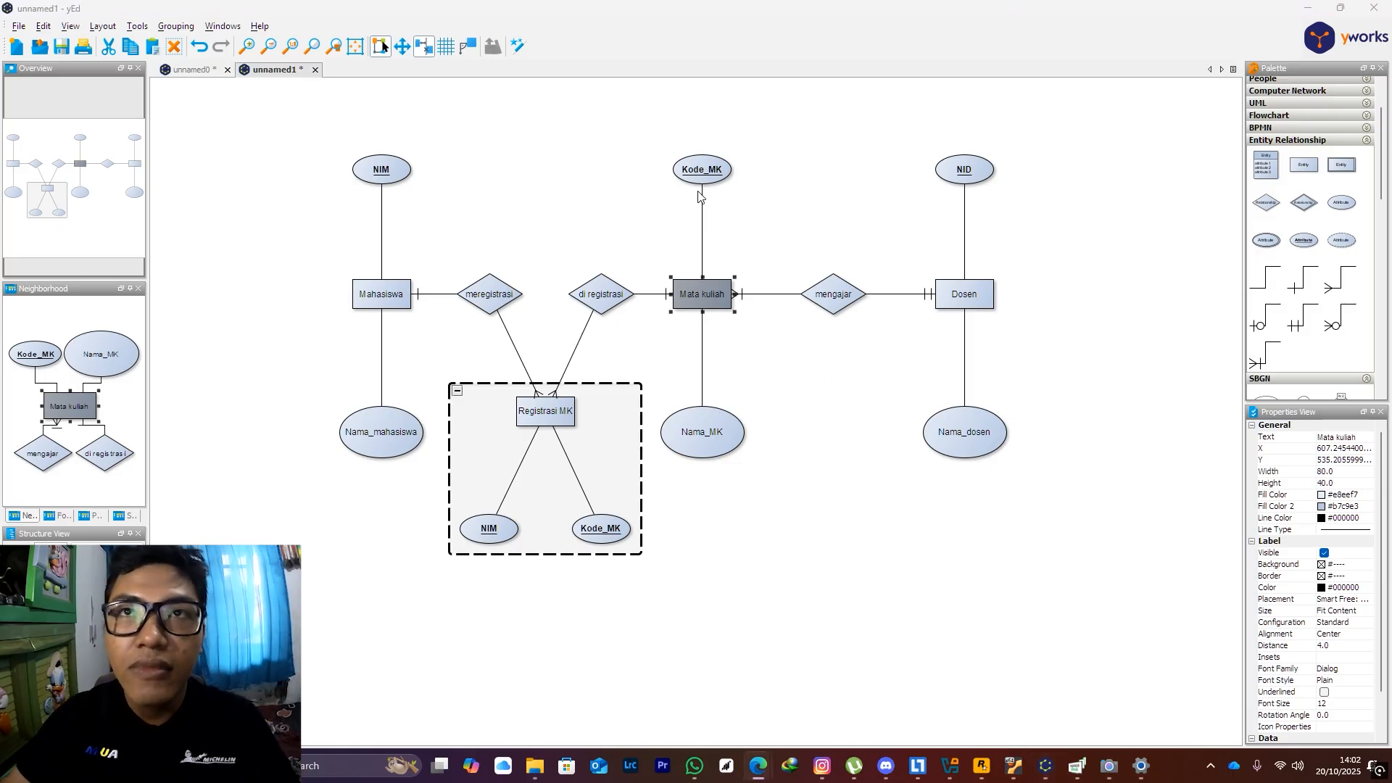
pyautogui.hotkey('alt', 'Tab')
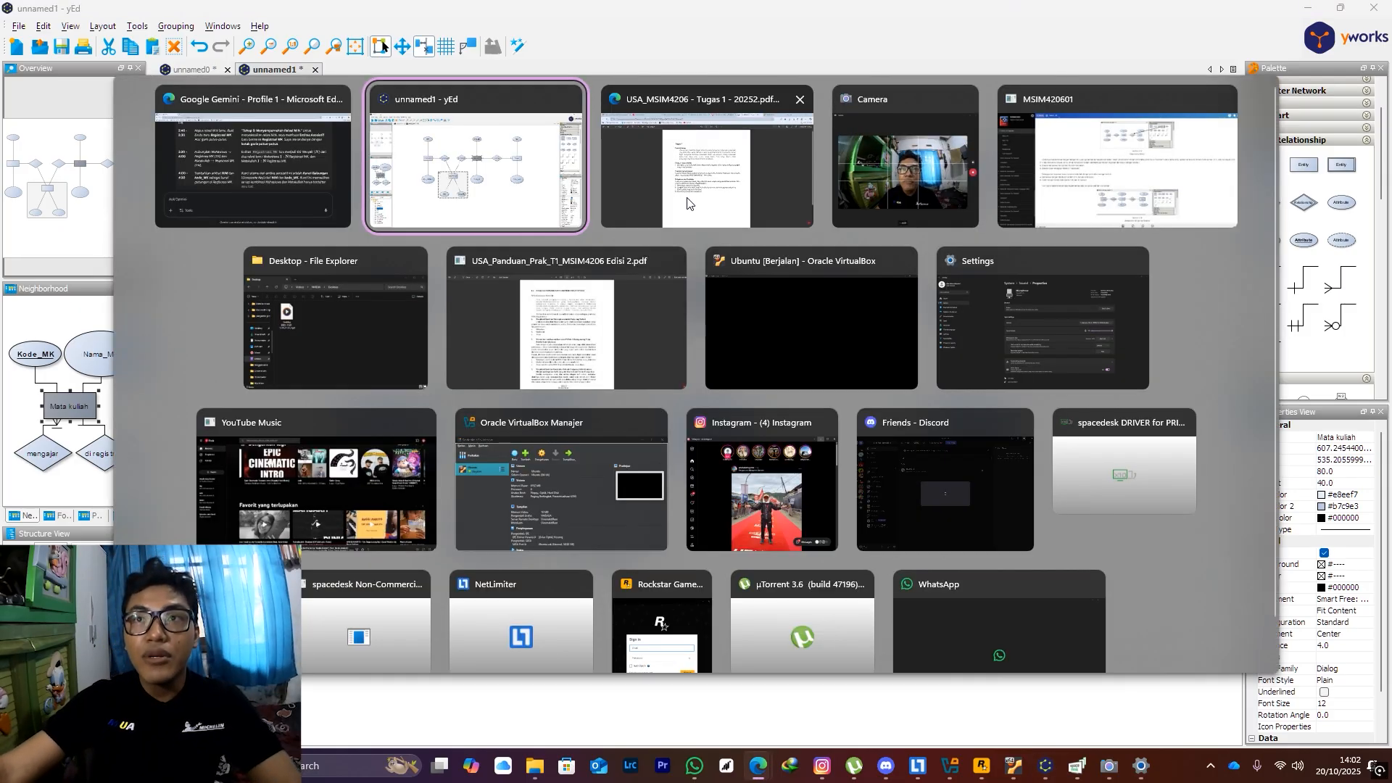
pyautogui.click(687, 203)
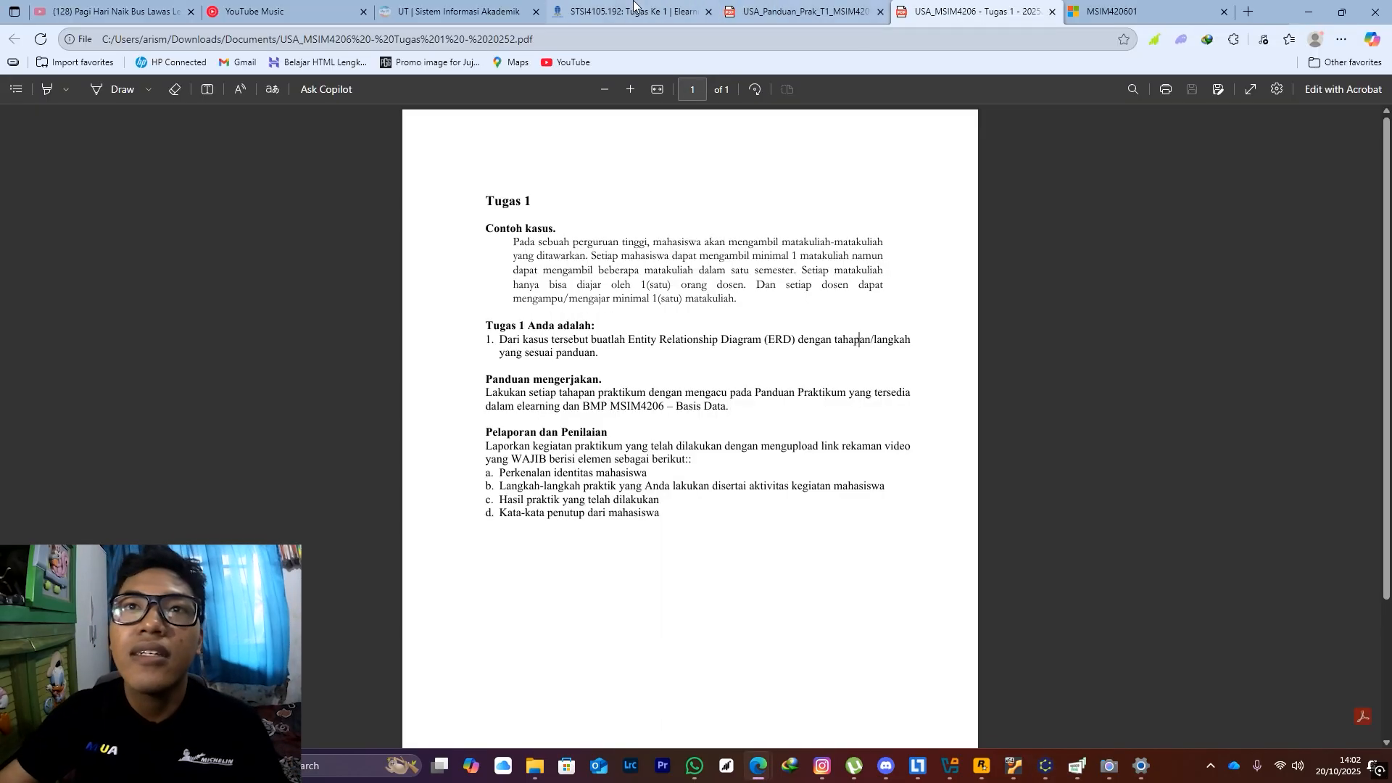
pyautogui.click(790, 6)
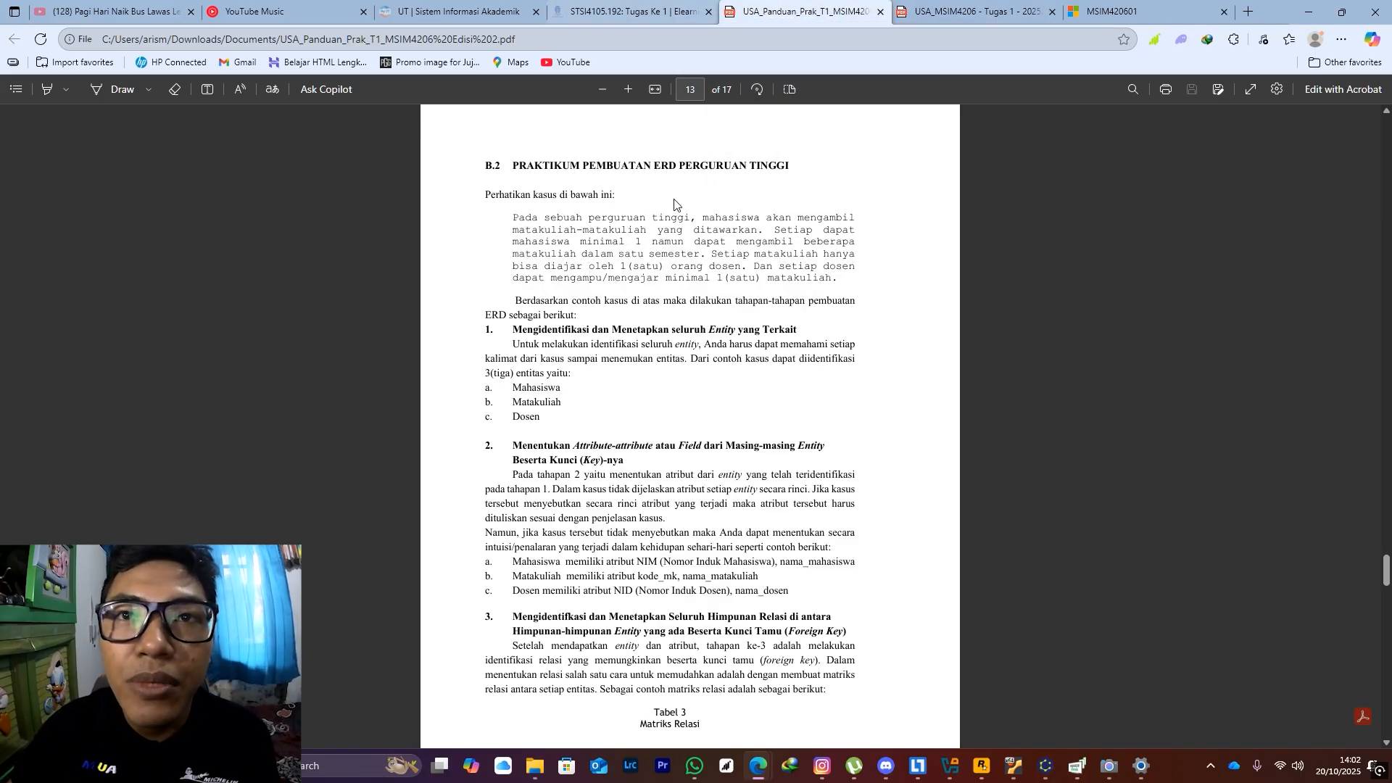
pyautogui.scroll(-15, 682, 254)
pyautogui.scroll(-4, 692, 294)
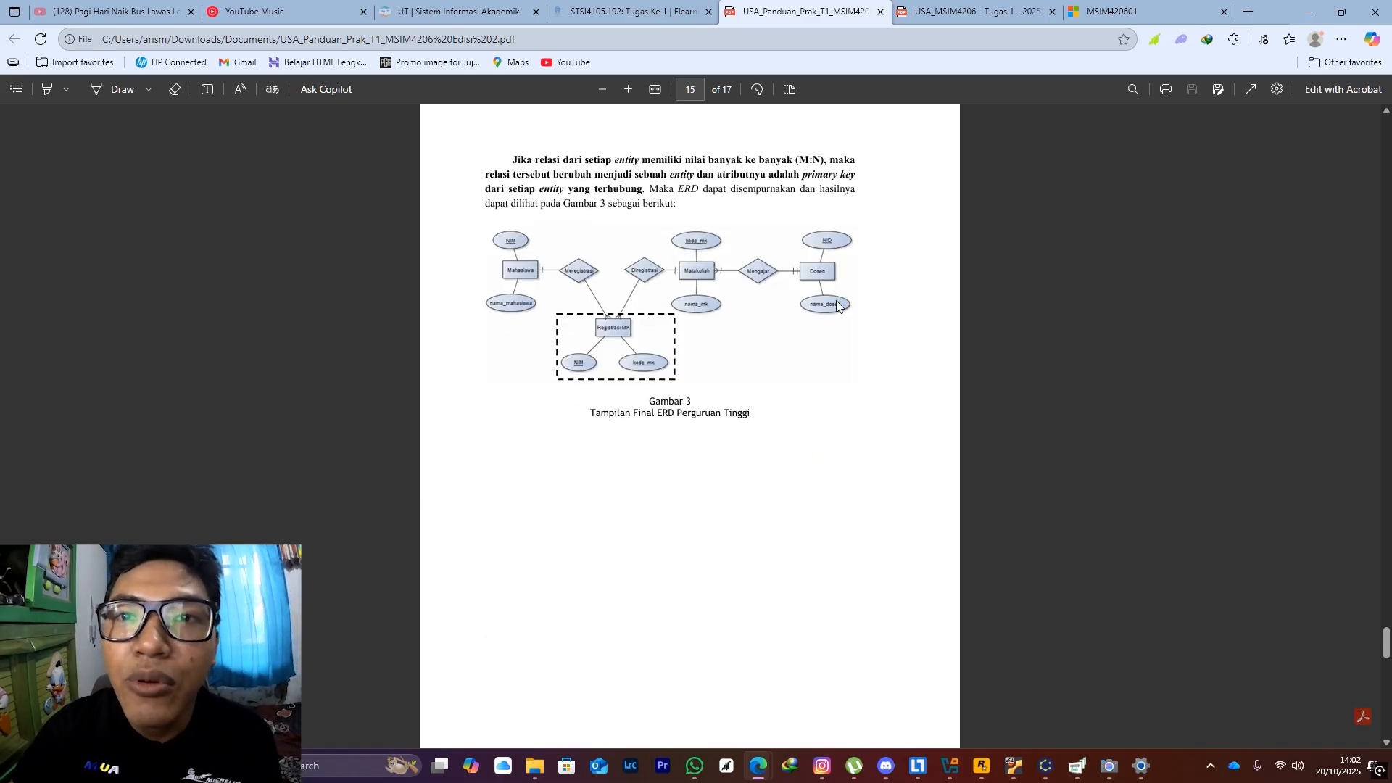
# Examine the final ERD in Gambar 3.39 on page Hal 3. 42 of the MSIM420601 e-book
pyautogui.click(1150, 15)
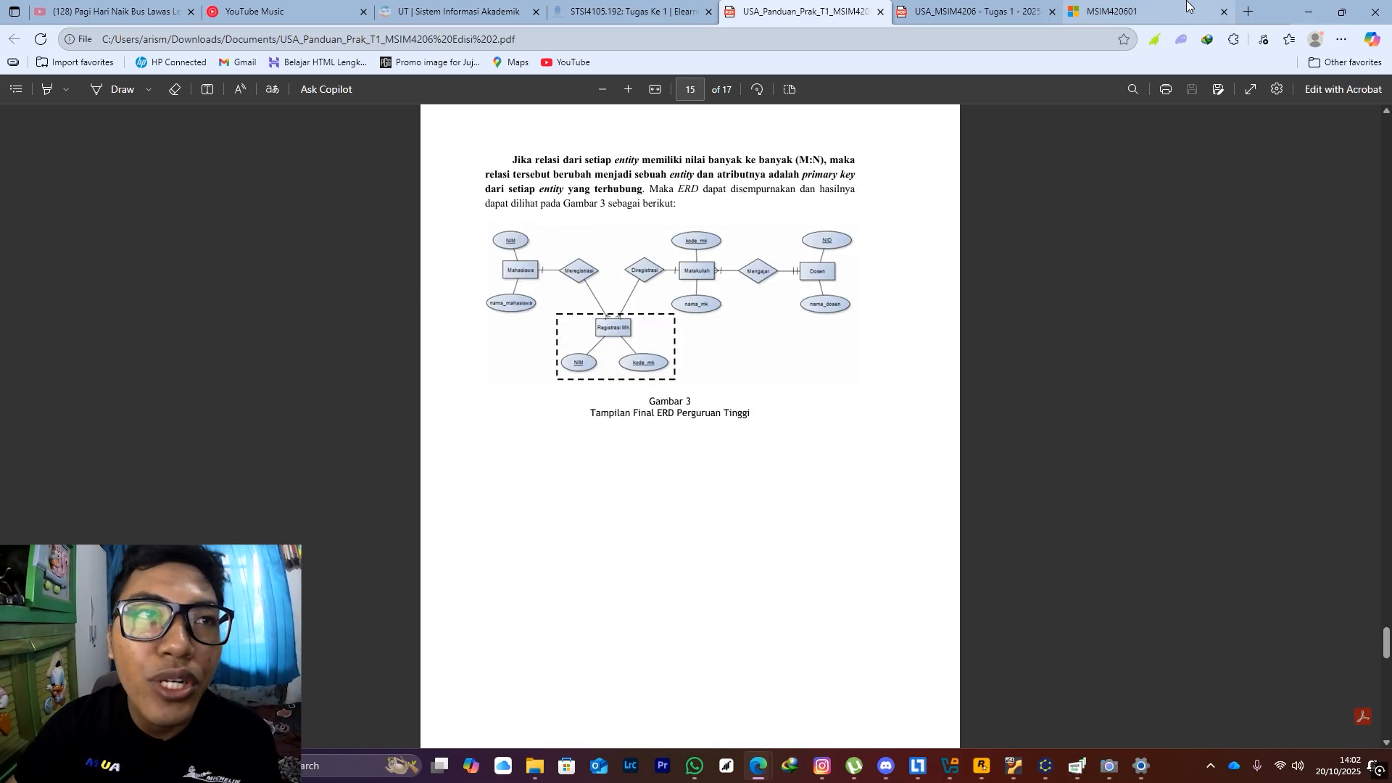
pyautogui.scroll(-1, 841, 404)
pyautogui.scroll(1, 841, 407)
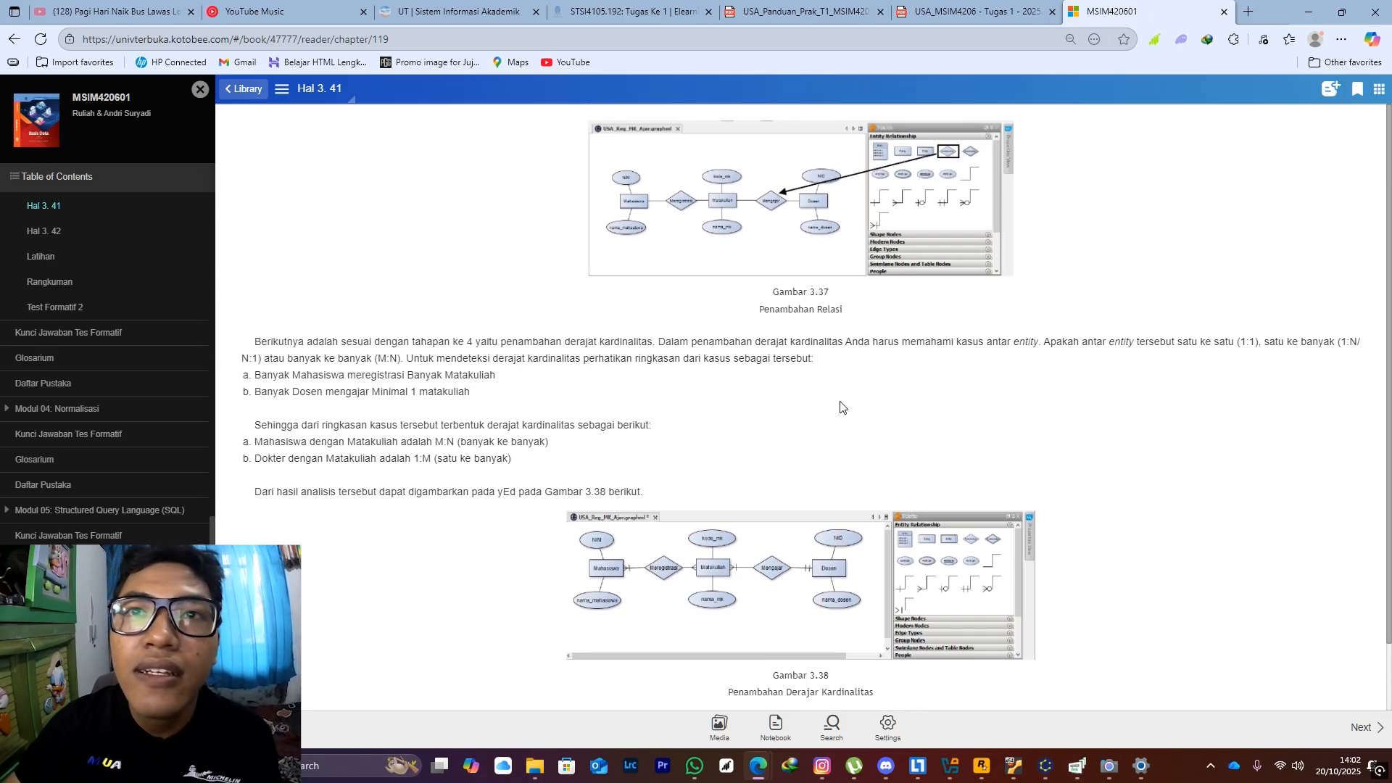
pyautogui.click(48, 231)
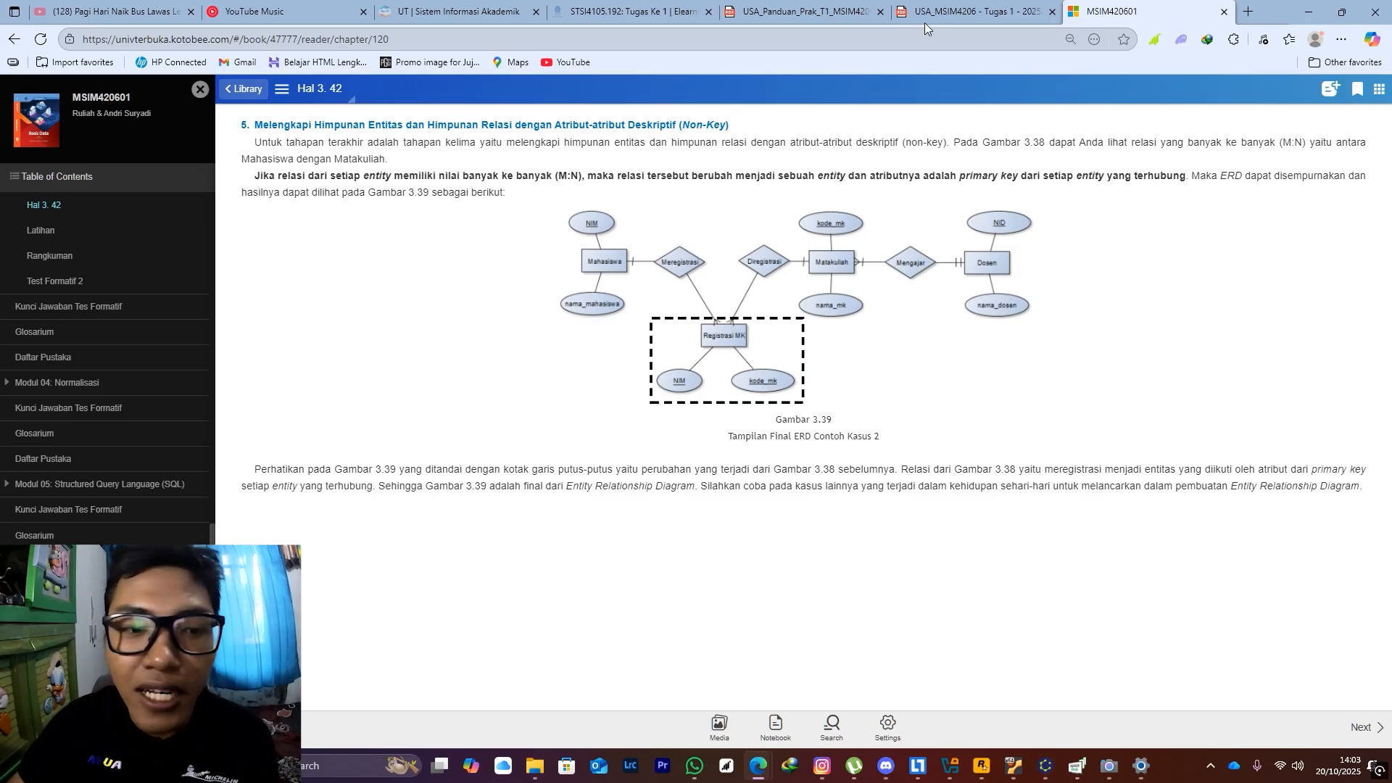
# Check the Tugas 1 assignment sheet, switch back to the unnamed1 diagram in yEd and deselect the Mata kuliah entity
pyautogui.click(908, 6)
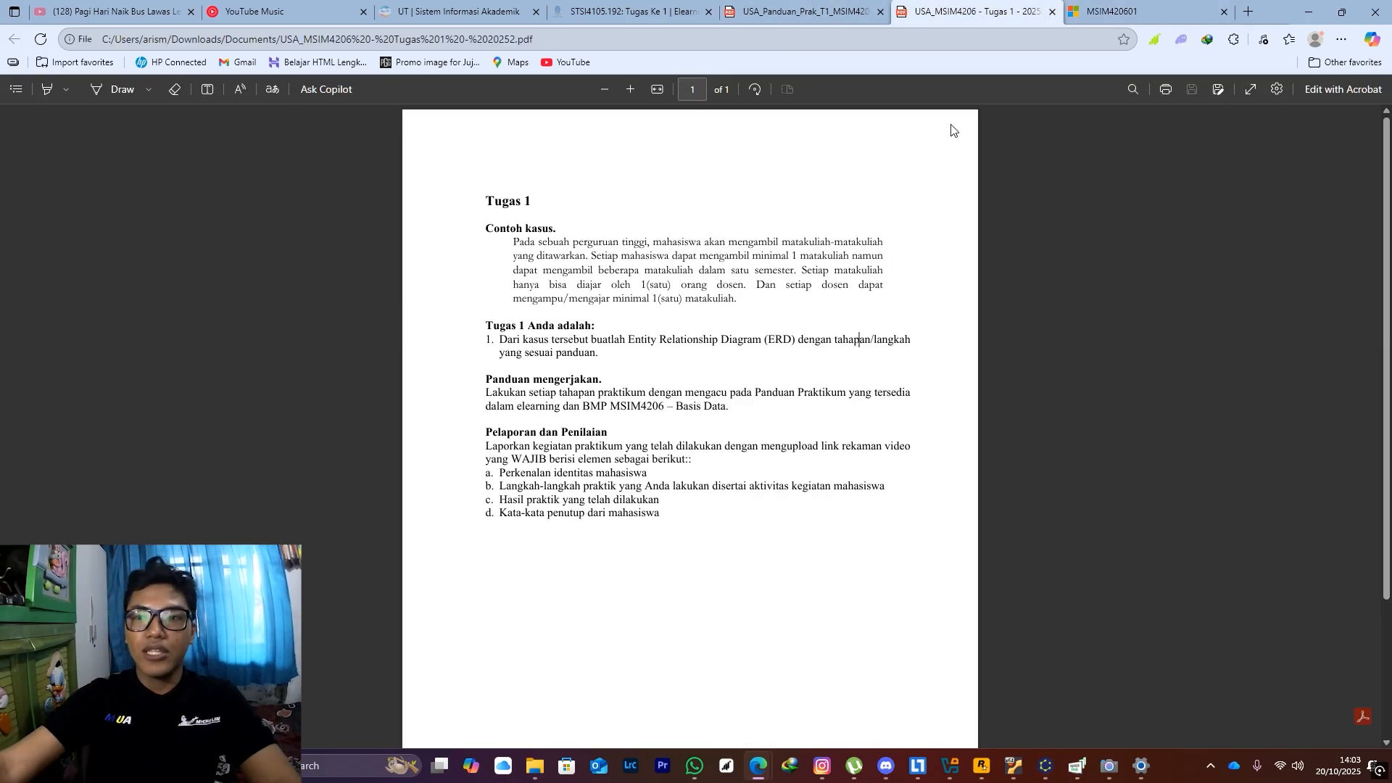
pyautogui.hotkey('alt', 'Tab')
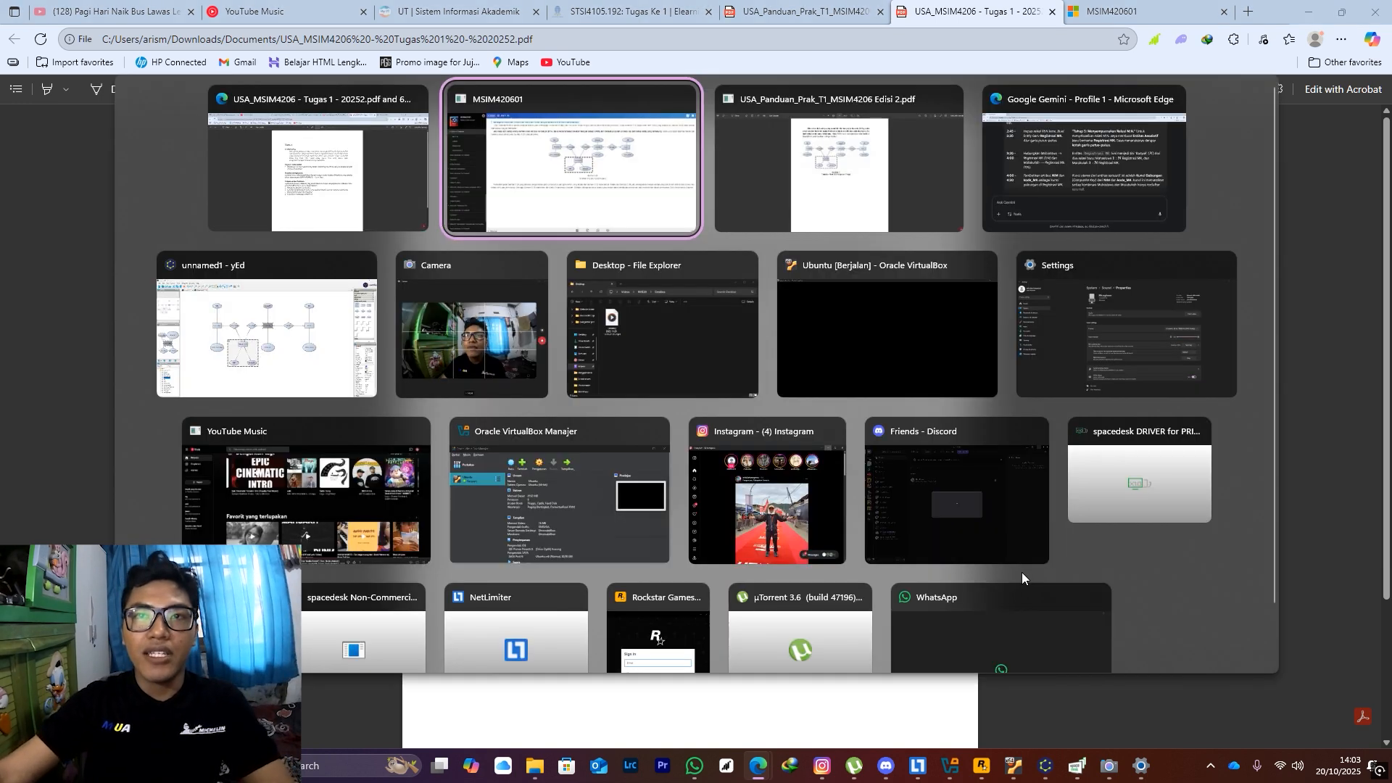
pyautogui.click(1044, 765)
pyautogui.click(845, 499)
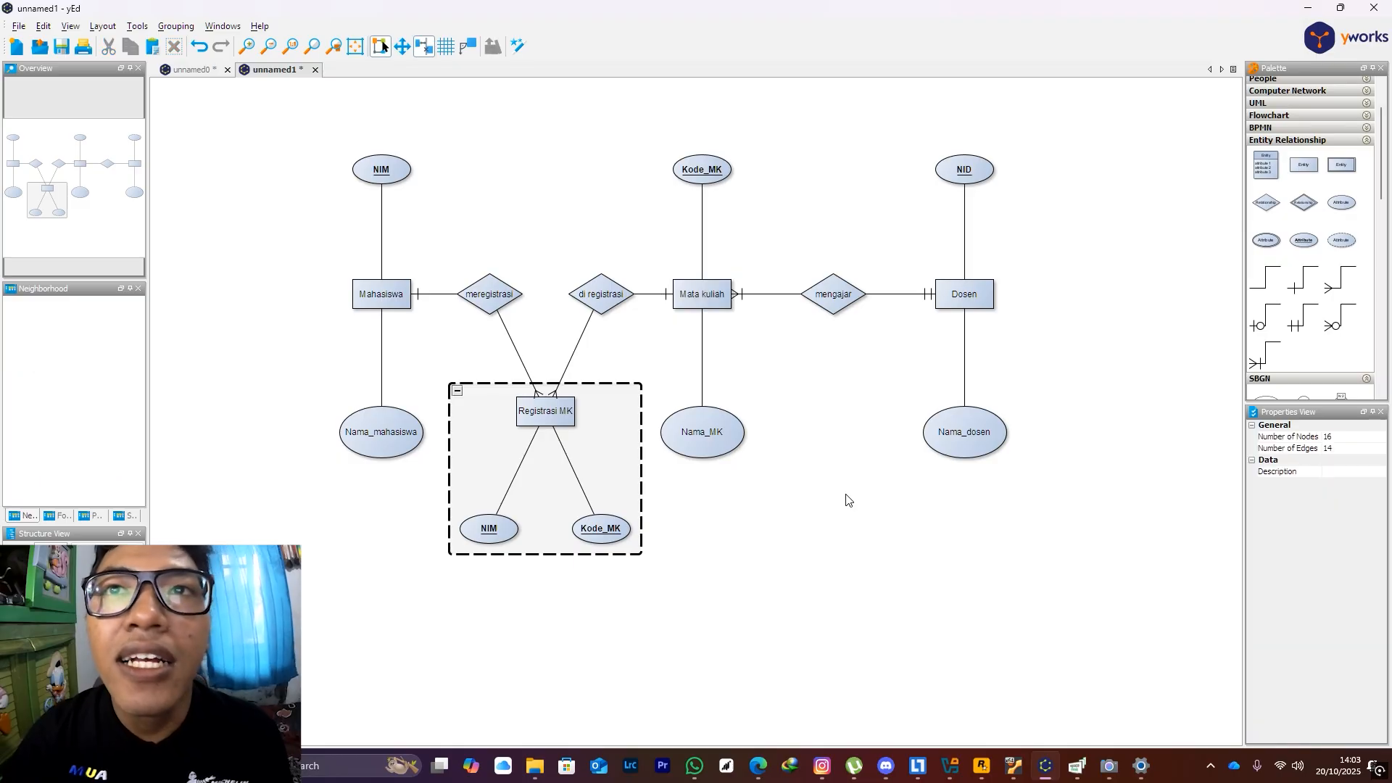